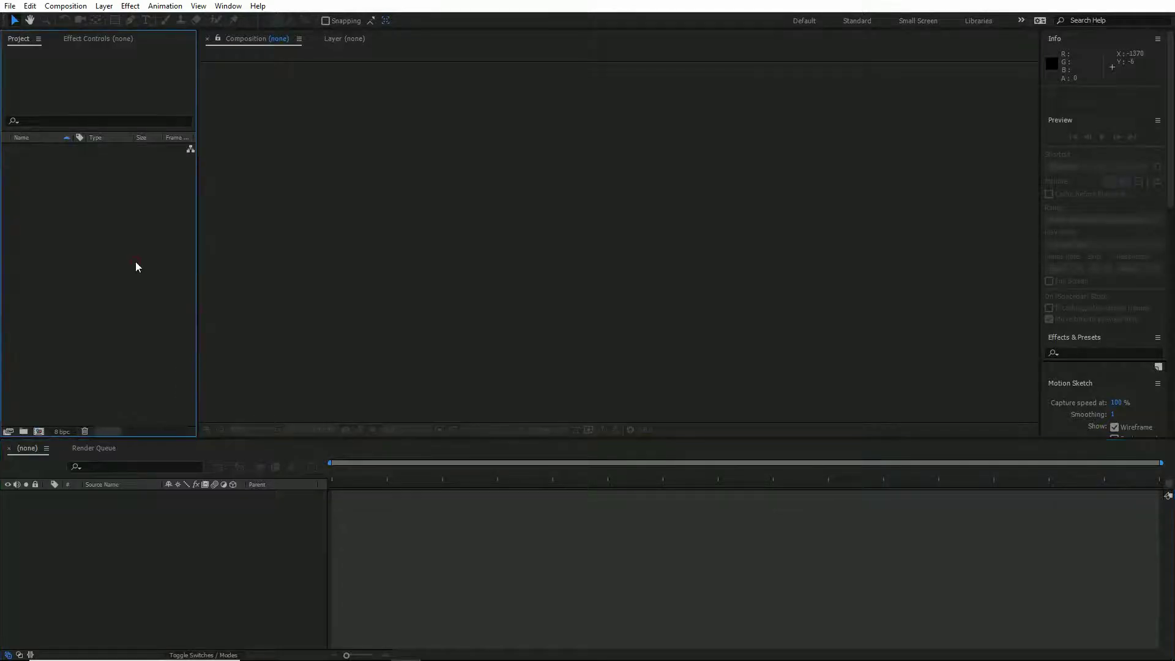
- Create Comp 1 at 1024 × 1024 px and 24 fps, lasting 0:00:04:05
key("ctrl+n")
left_click(93, 96)
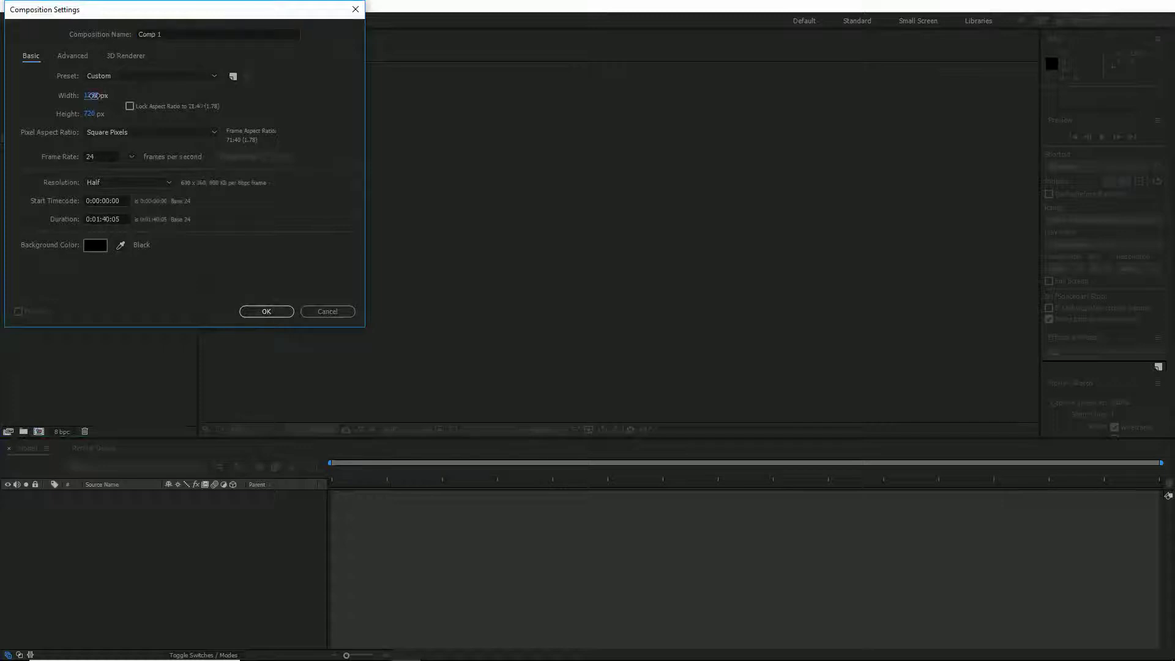
left_click_drag(93, 96, 59, 120)
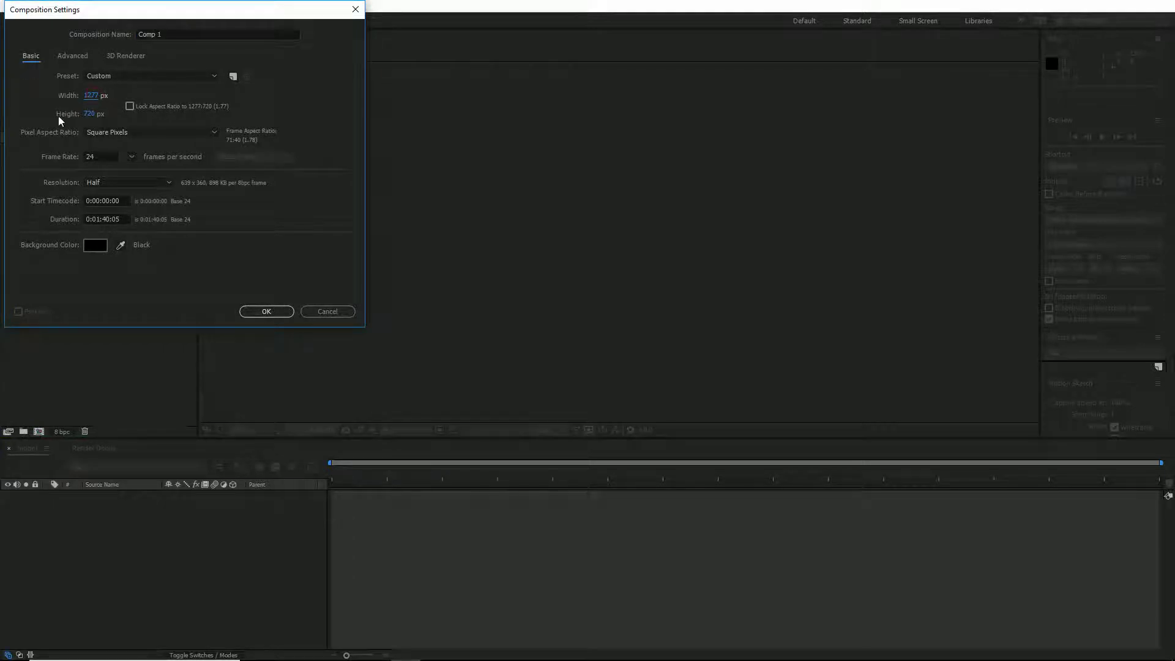
left_click(91, 96)
type("10")
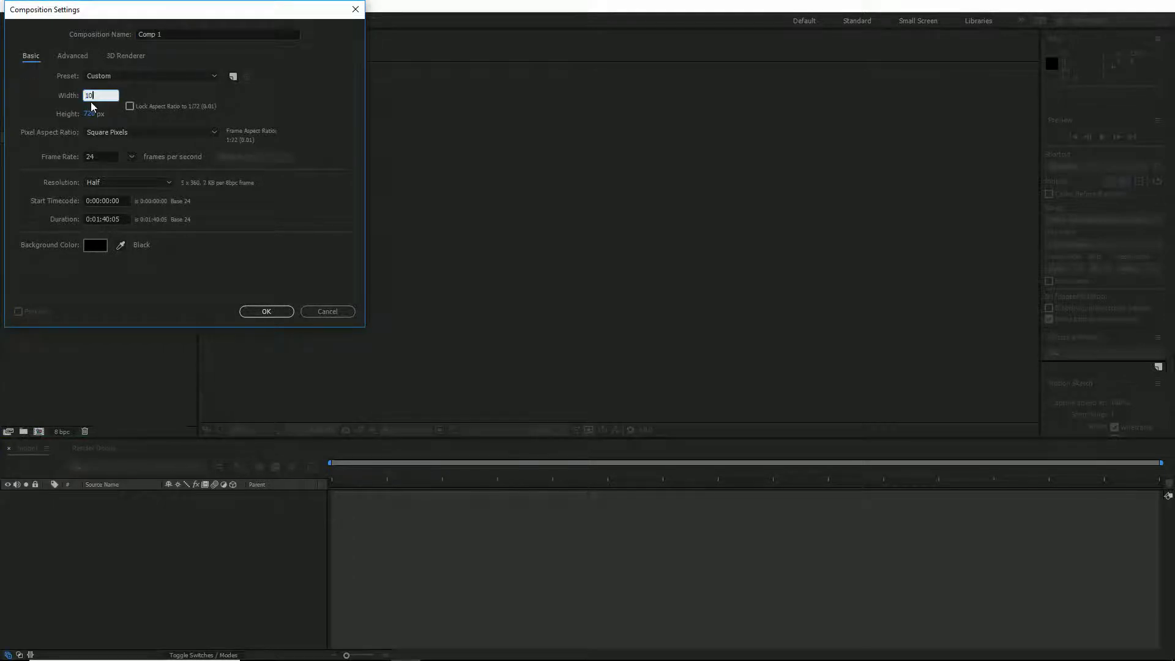
type("24")
key("Tab")
type("1024")
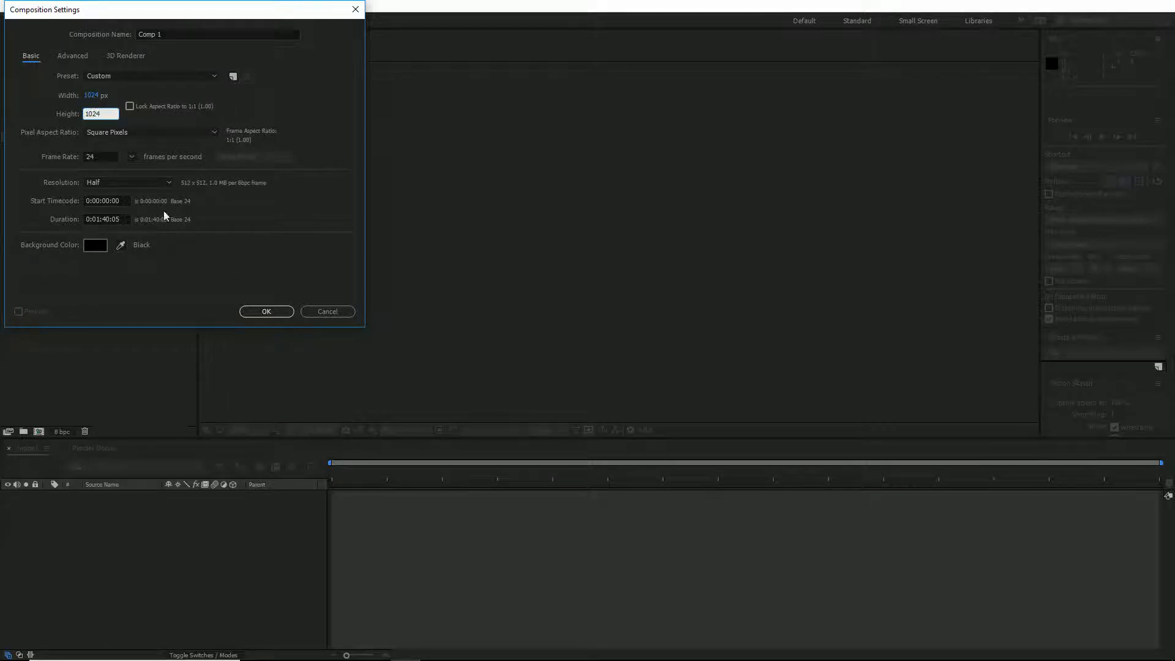
left_click(98, 223)
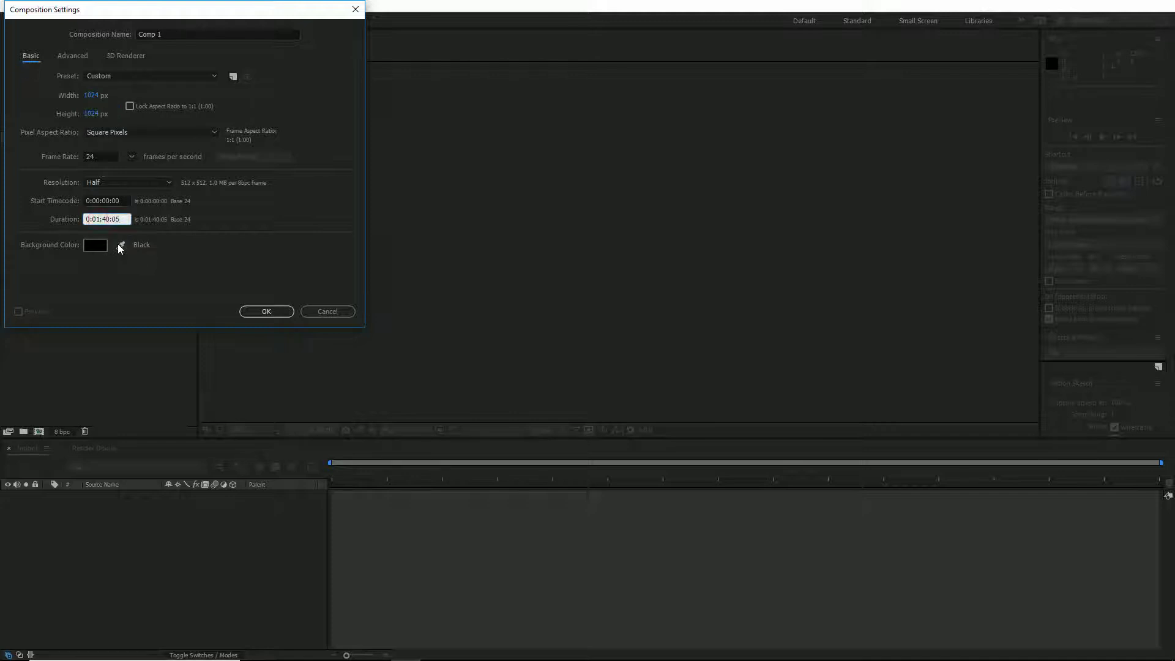
type("4005")
key("Return")
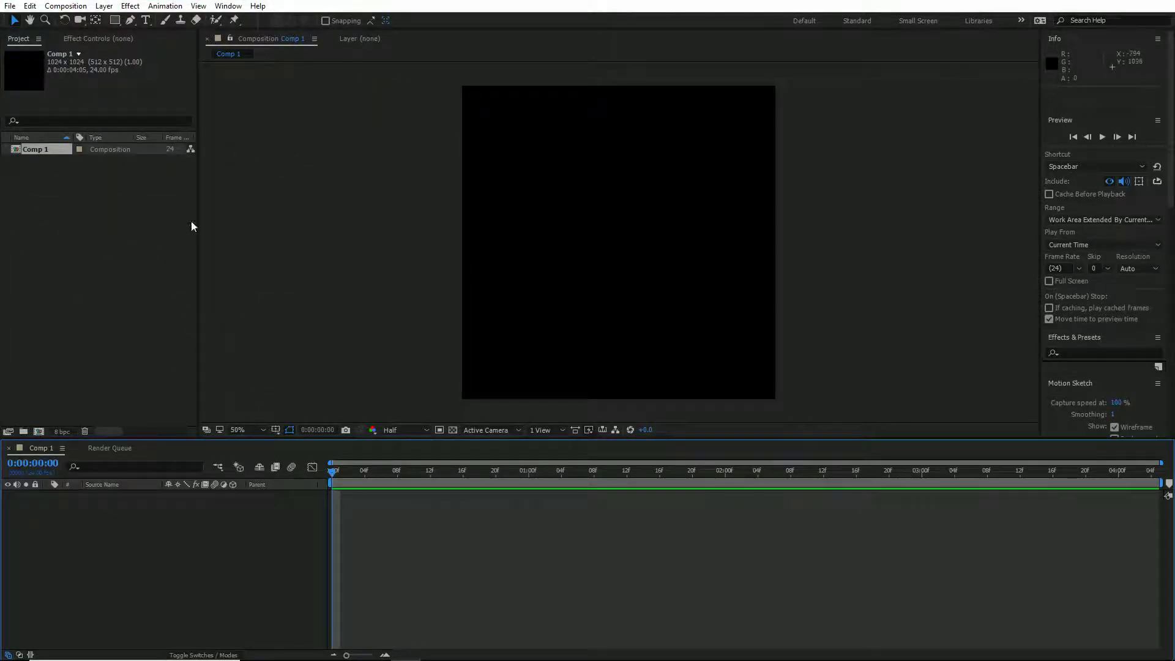
- Choose the Ellipse tool and set its fill to bright green 23F900
left_click_drag(115, 20, 150, 51)
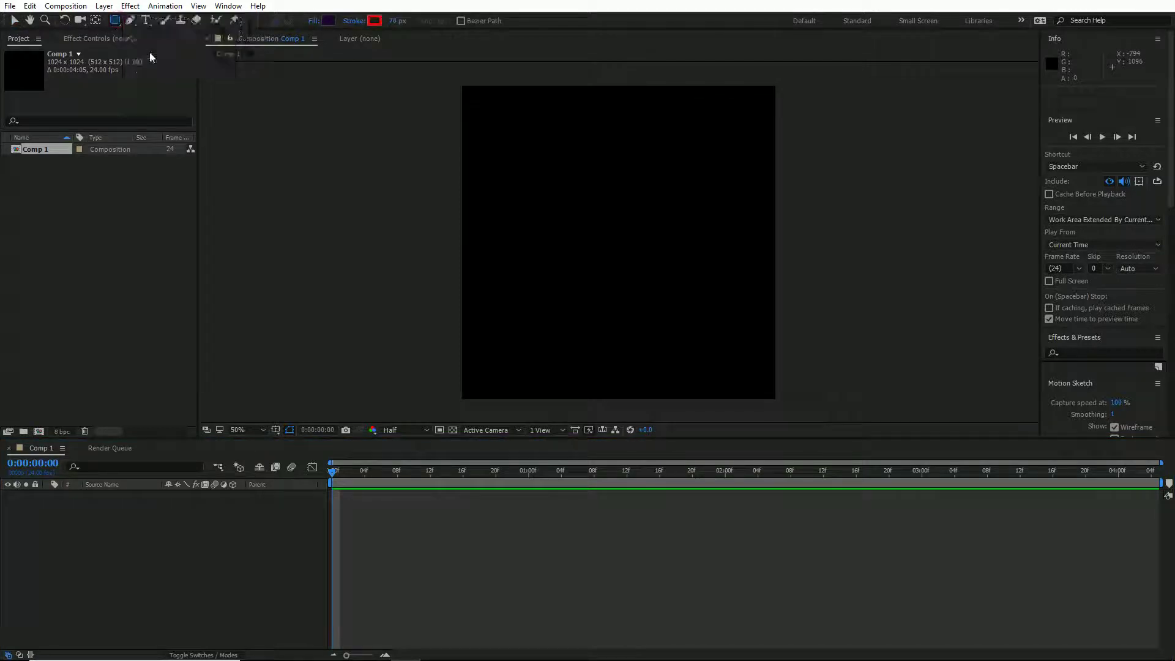
left_click(332, 23)
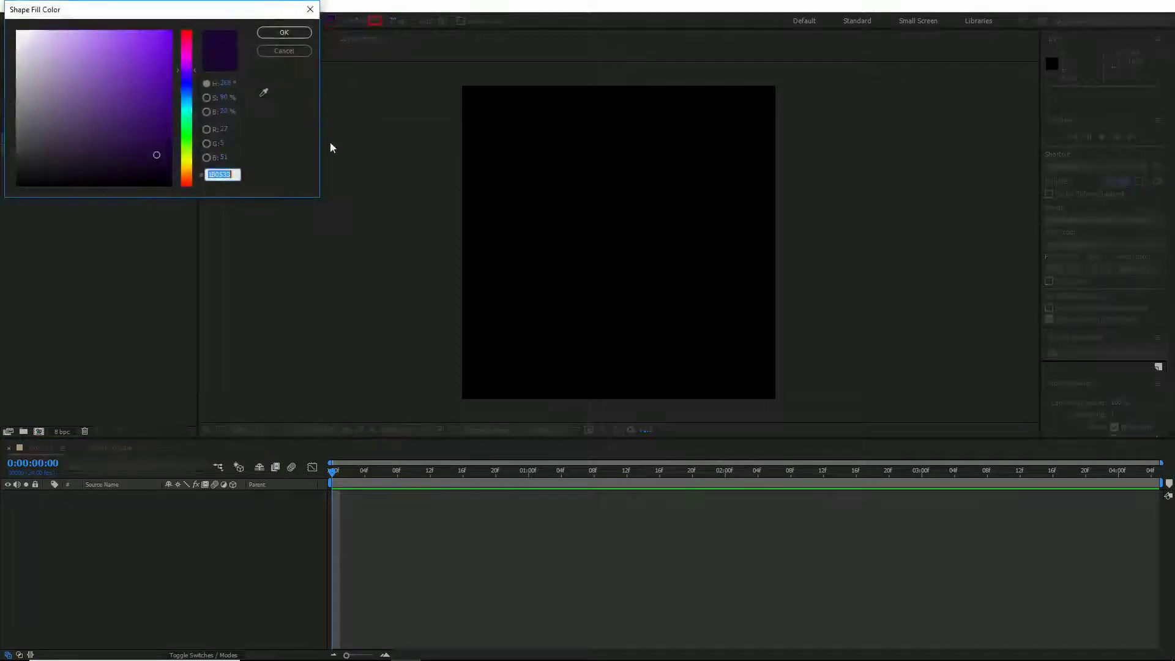
left_click(186, 138)
left_click(170, 33)
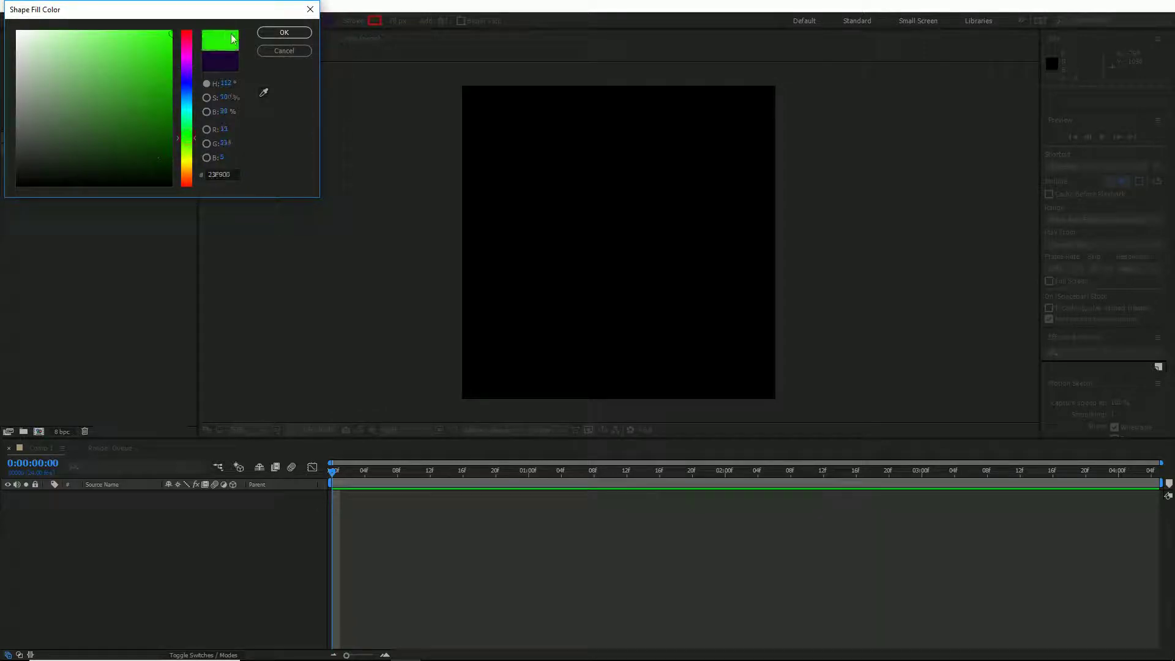
left_click(271, 34)
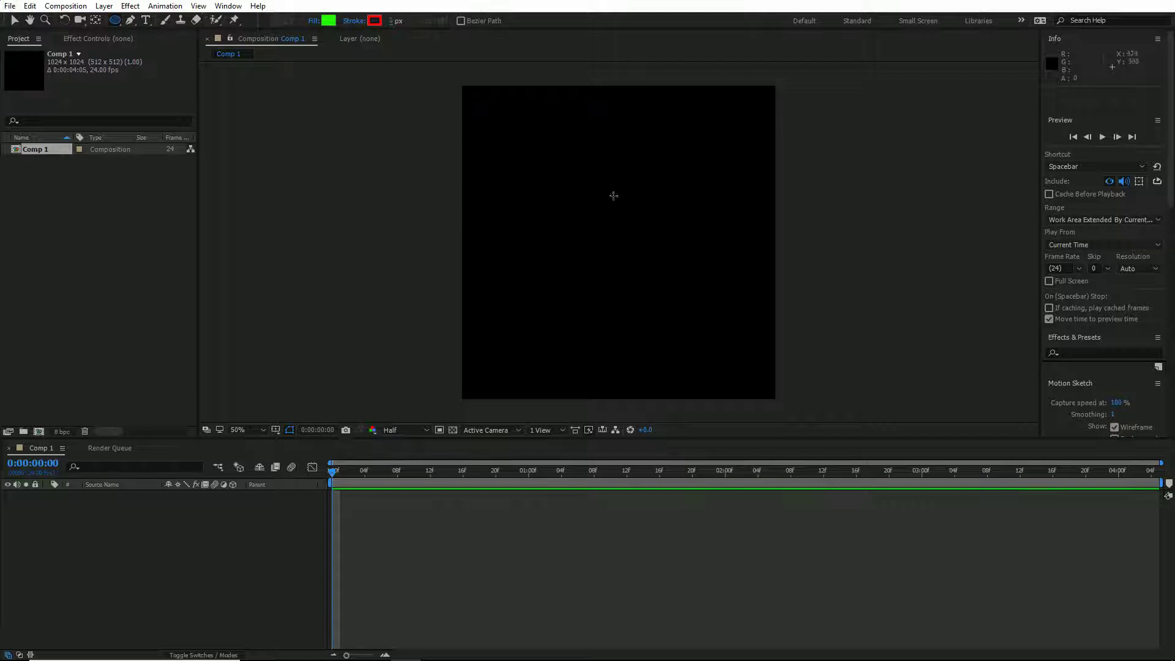
- Draw a green circle shape layer and move it to the composition centre
left_click_drag(516, 130, 758, 356)
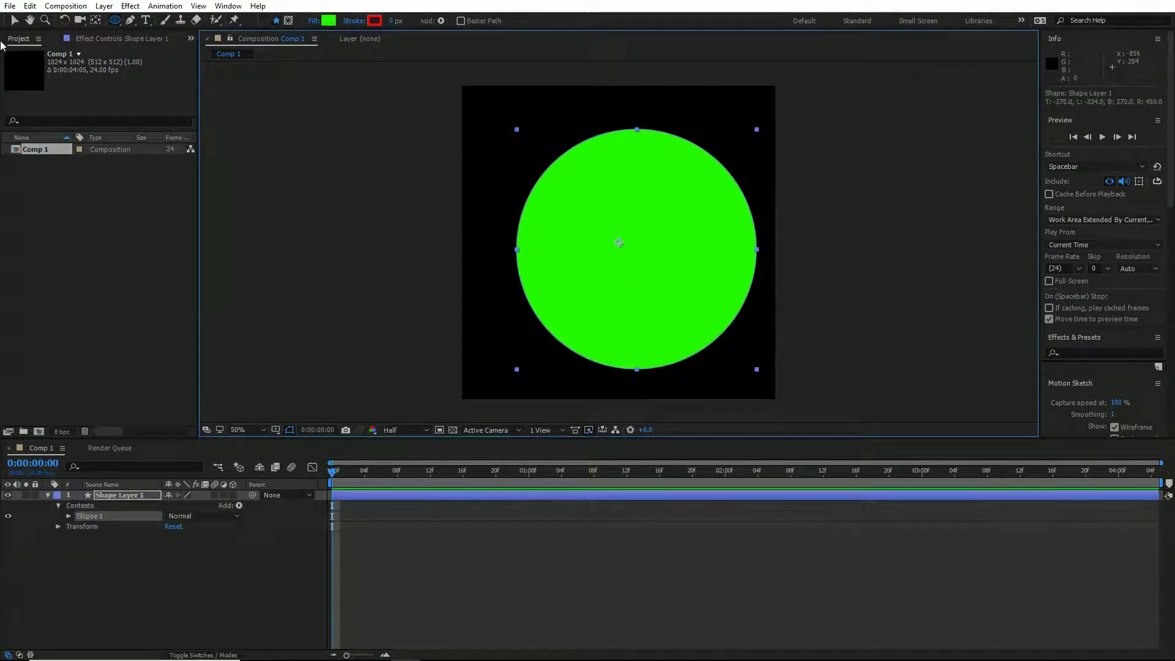
key("v")
left_click_drag(632, 296, 621, 280)
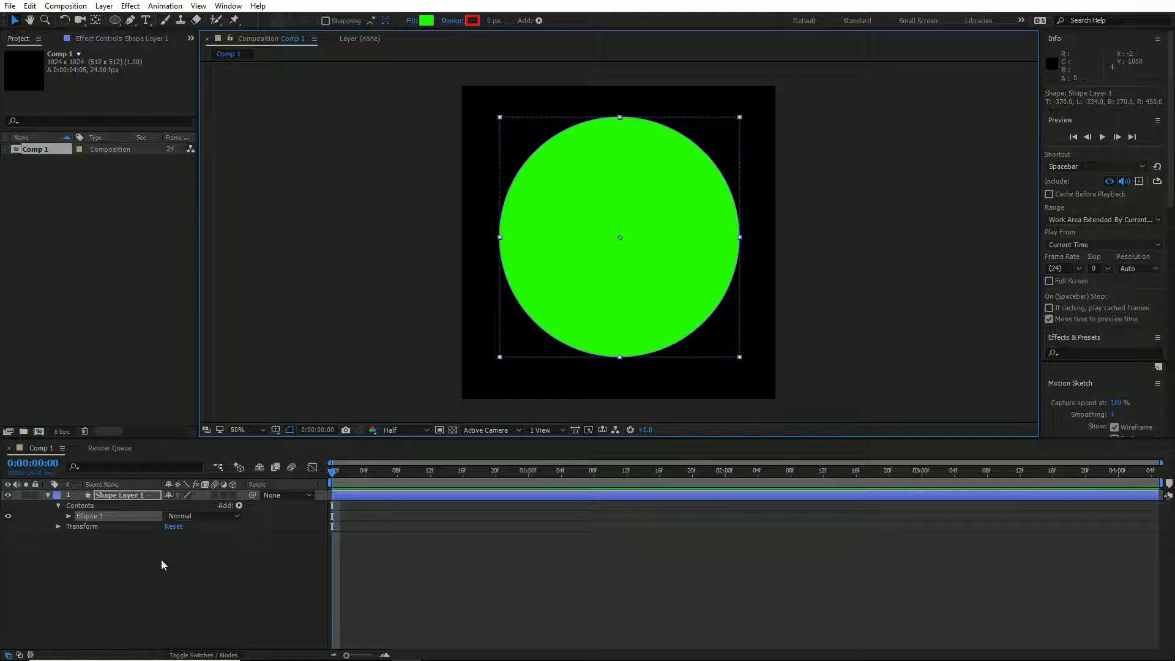
- Change the circle's fill type to Radial Gradient
left_click(427, 21)
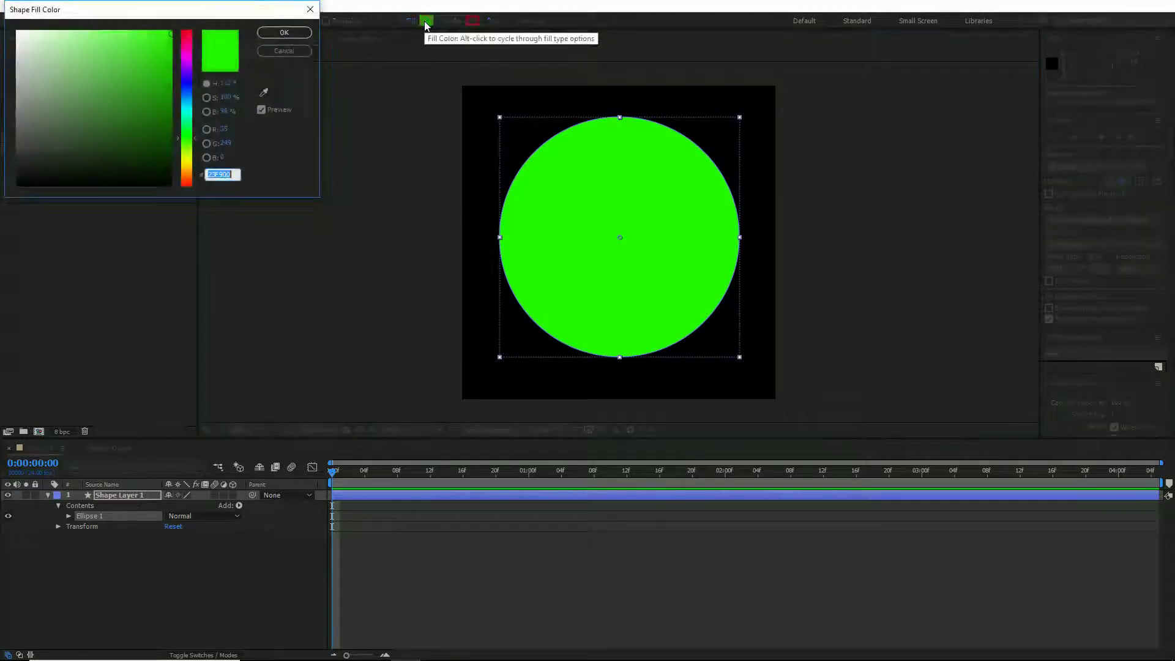
left_click(284, 50)
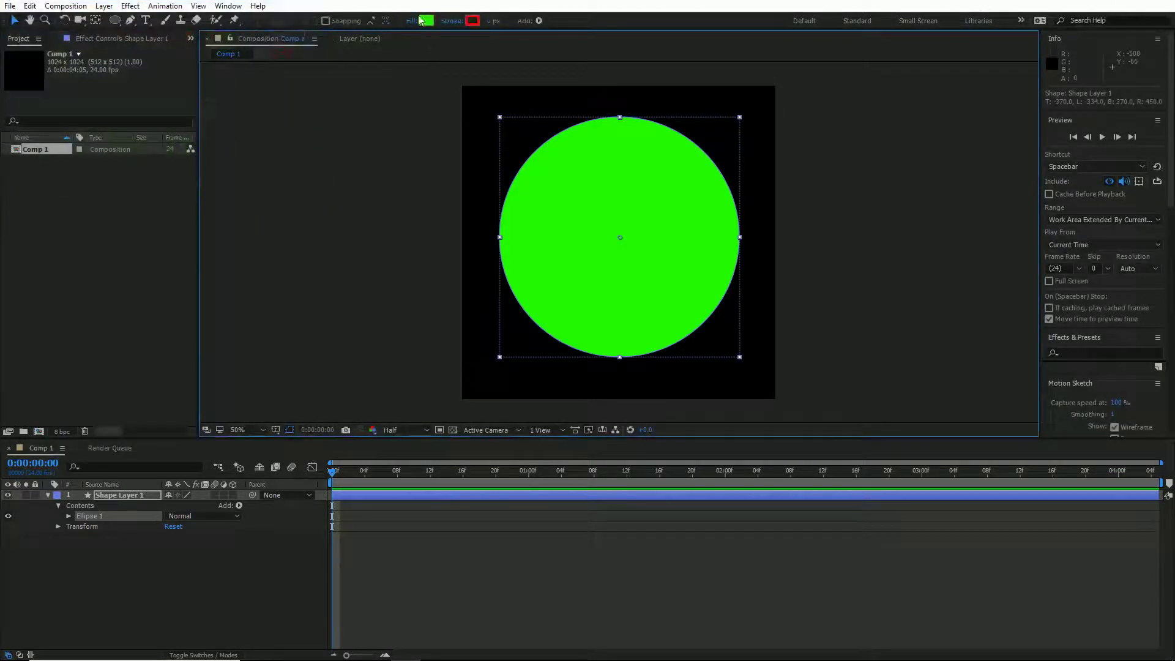
left_click(413, 22)
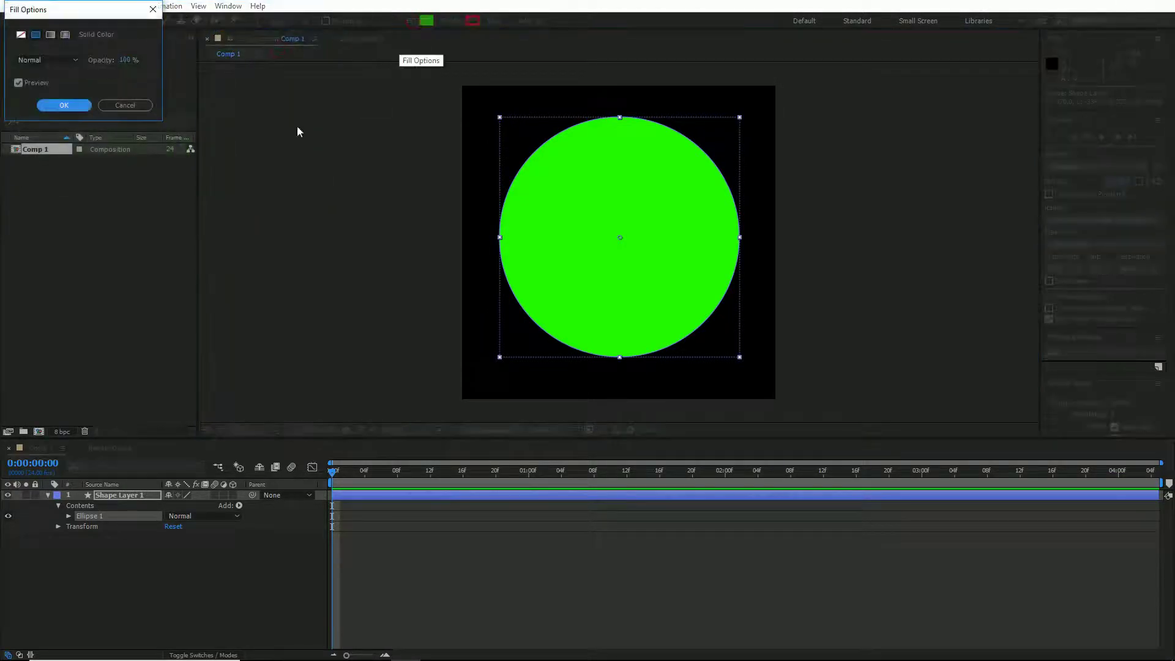
left_click(65, 35)
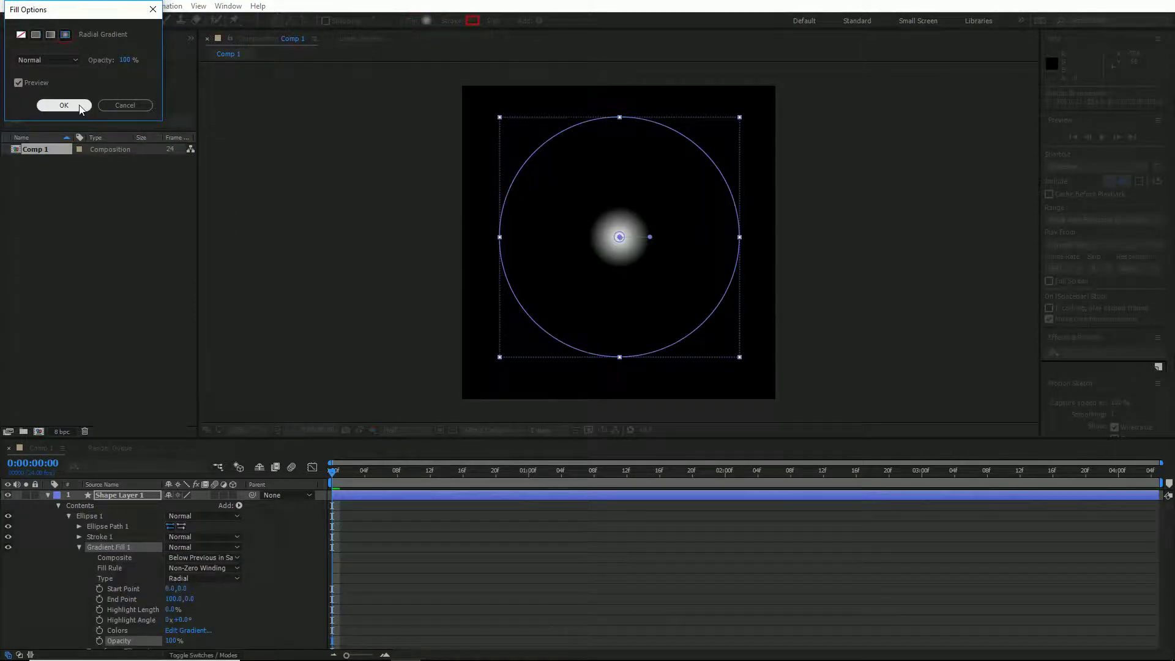
left_click(63, 105)
- Make the gradient stops green and adjust the gradient's start point and highlight length
left_click(187, 632)
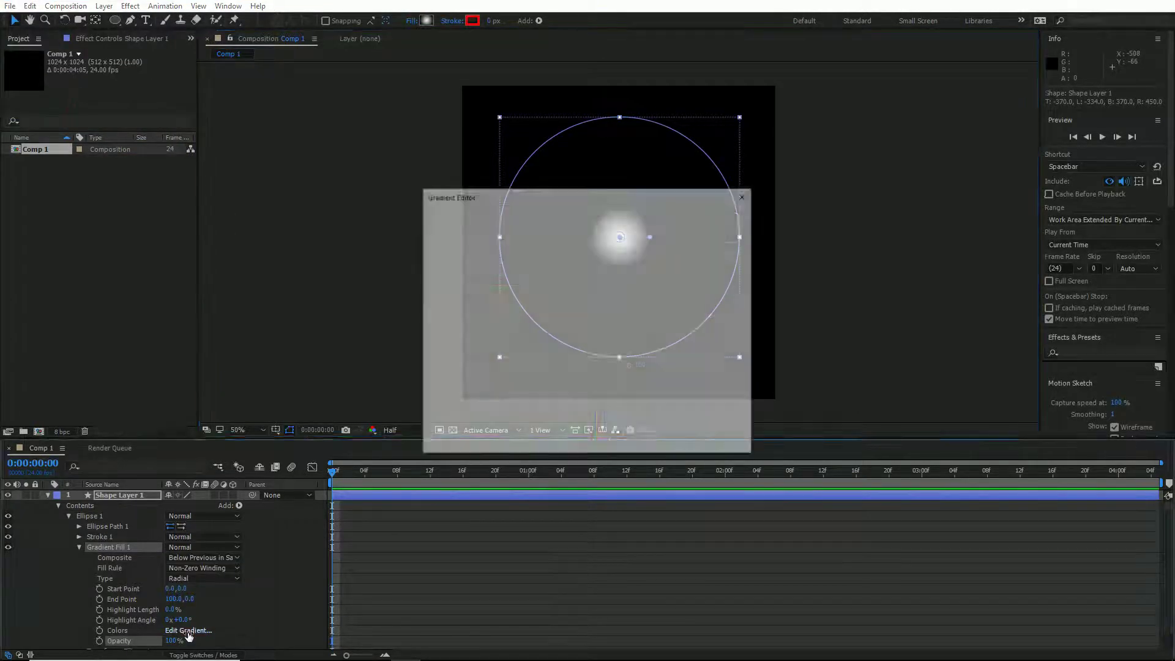
left_click(602, 398)
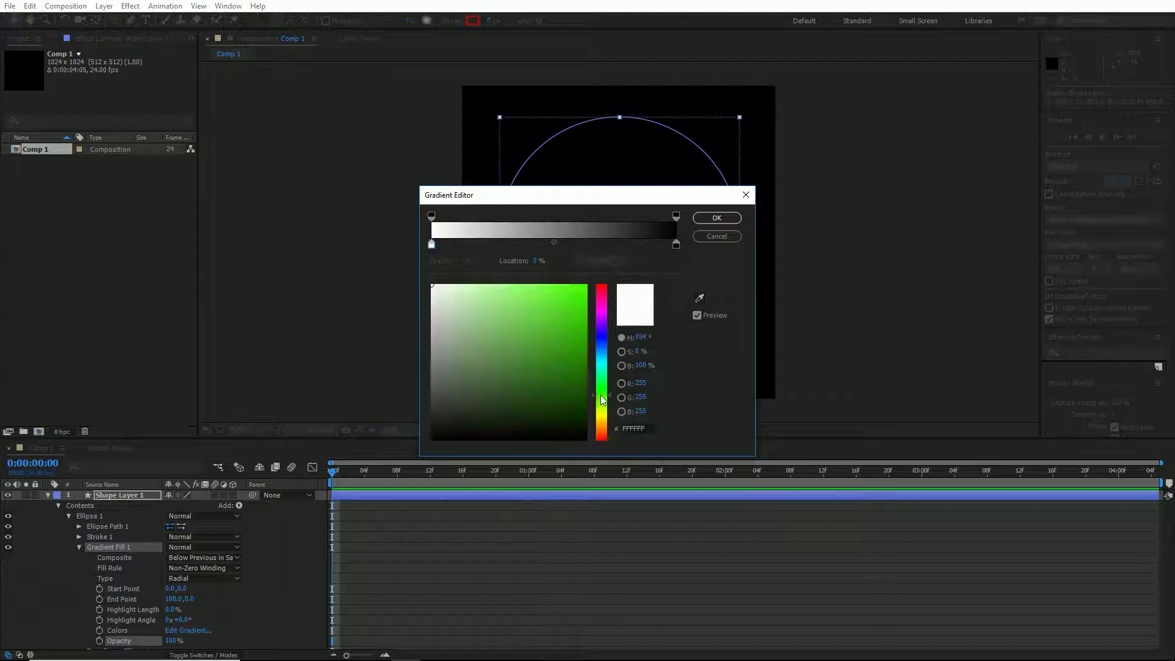
left_click_drag(539, 303, 586, 300)
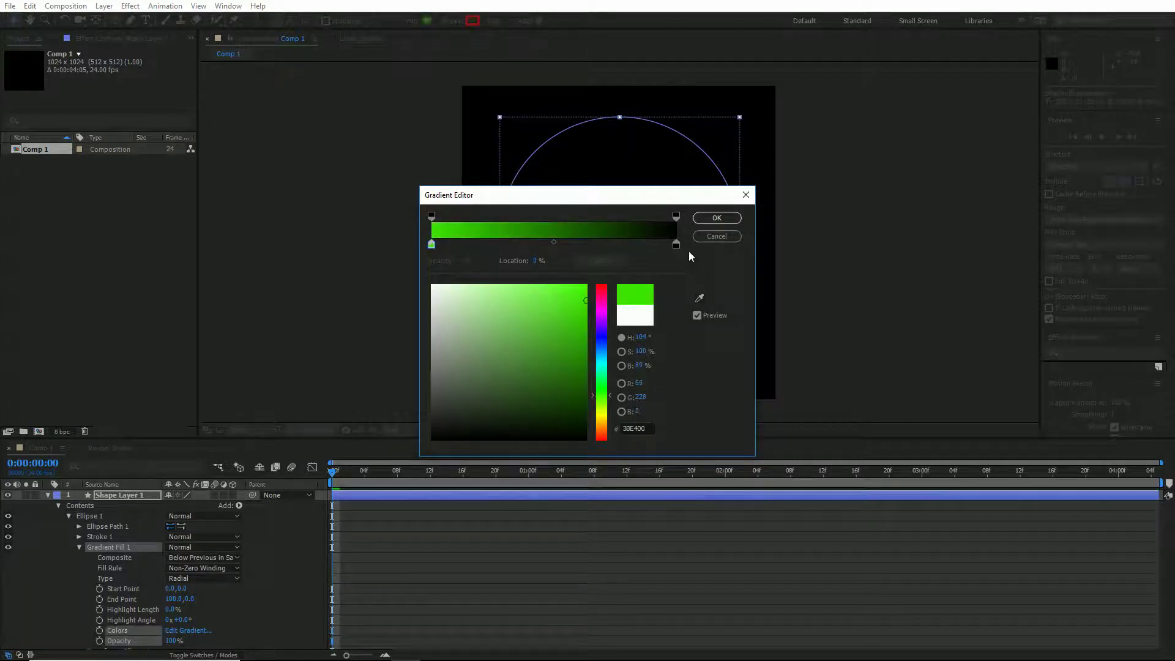
left_click_drag(676, 243, 611, 244)
key("Return")
left_click_drag(176, 589, 476, 630)
left_click(177, 609)
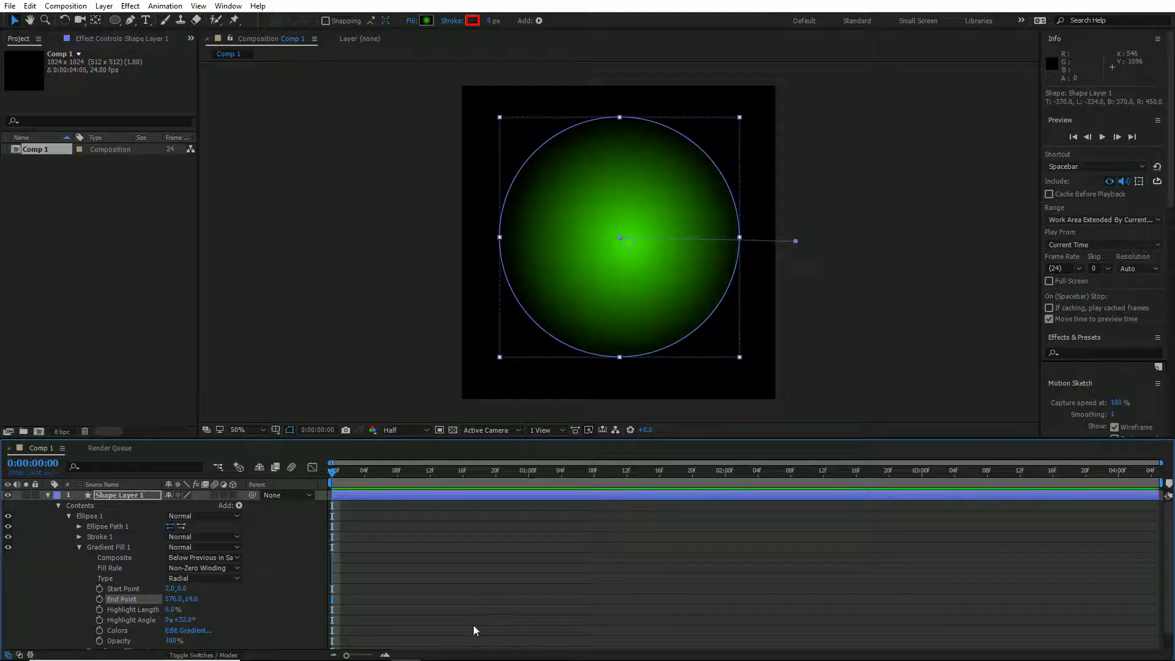
- Darken the centre gradient stop to dark green 015D0A, fading to bright green
left_click(188, 630)
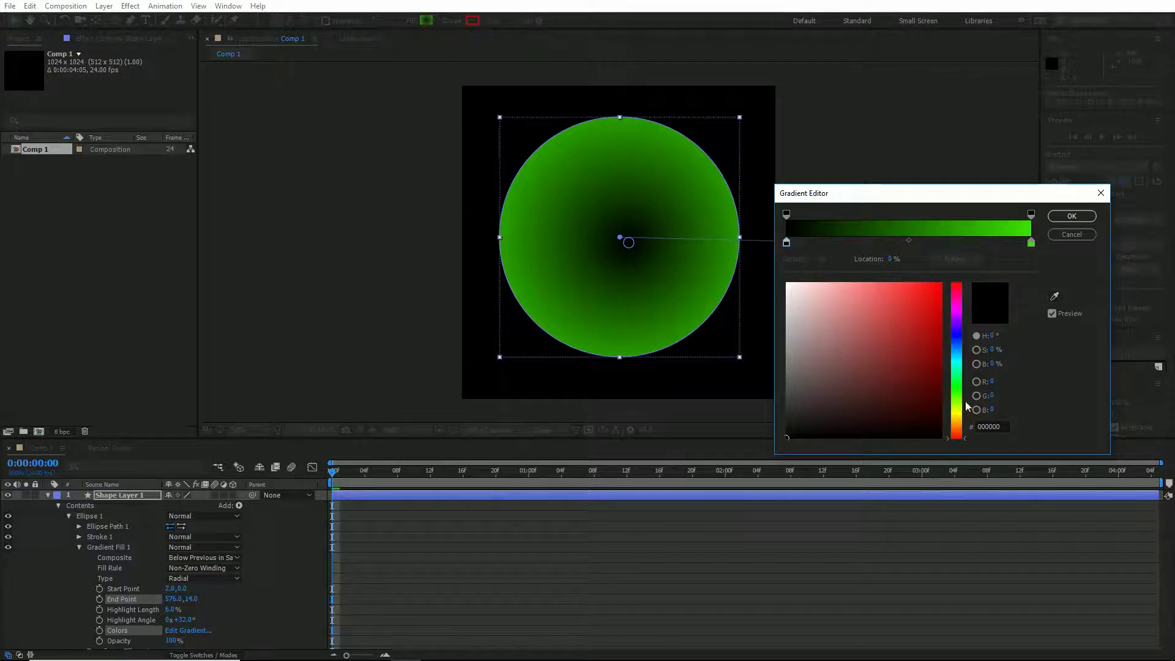
left_click(956, 386)
left_click(939, 359)
left_click_drag(939, 360, 938, 381)
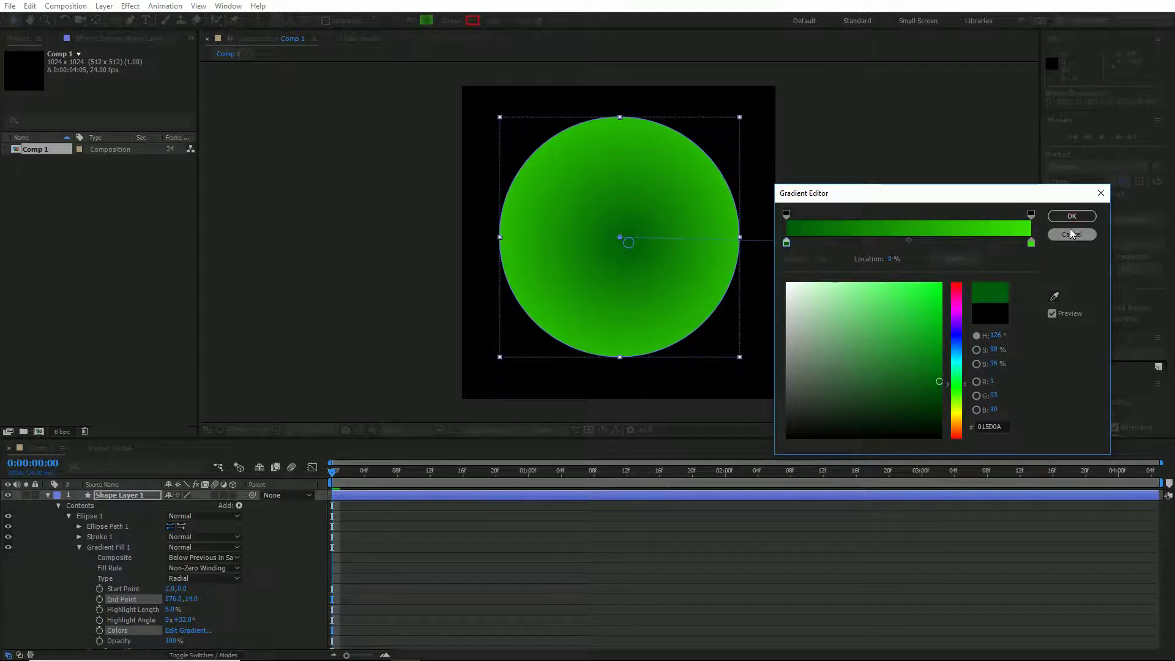
left_click(1072, 216)
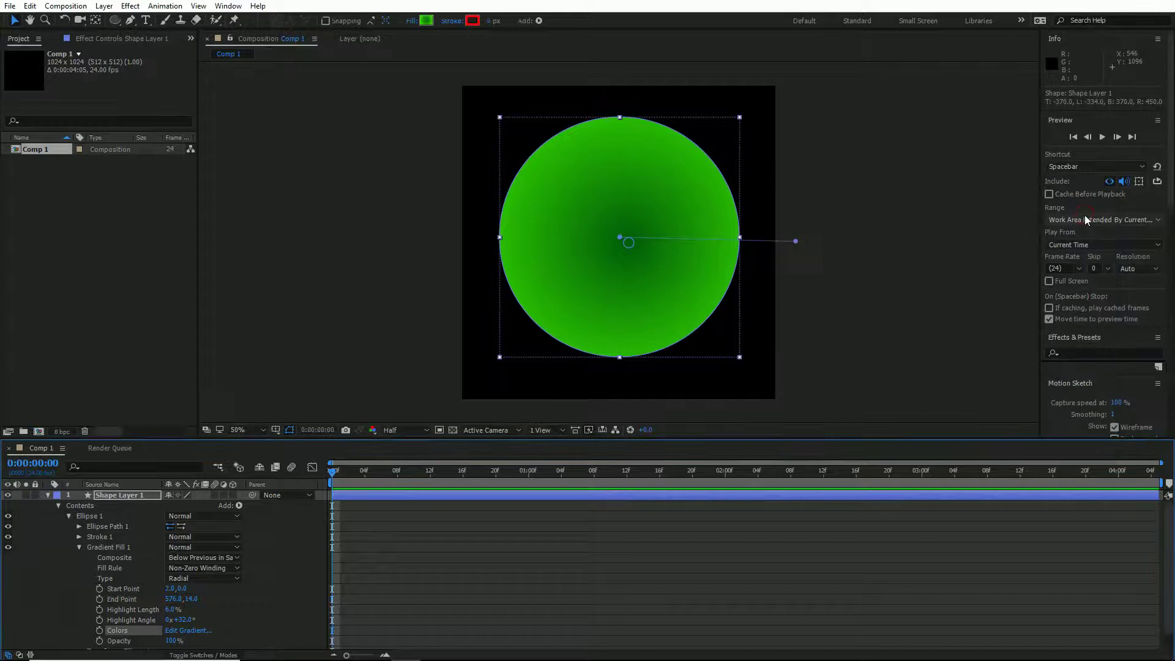
- Duplicate the green Shape Layer 1 circle
left_click(48, 495)
left_click(132, 536)
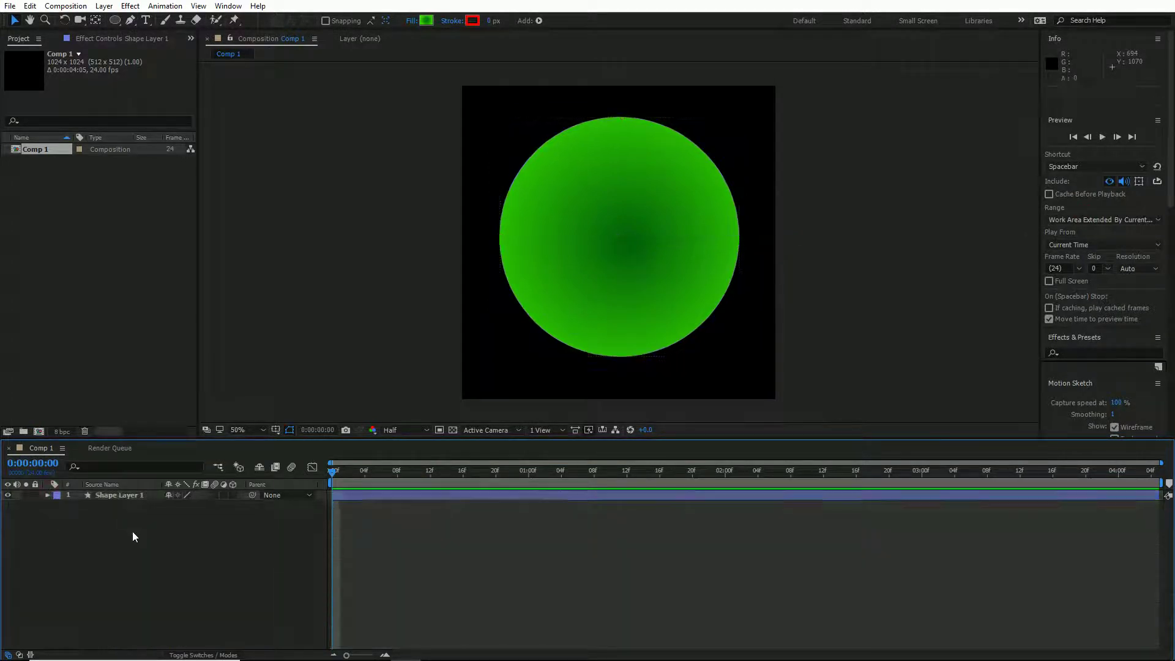
left_click(142, 495)
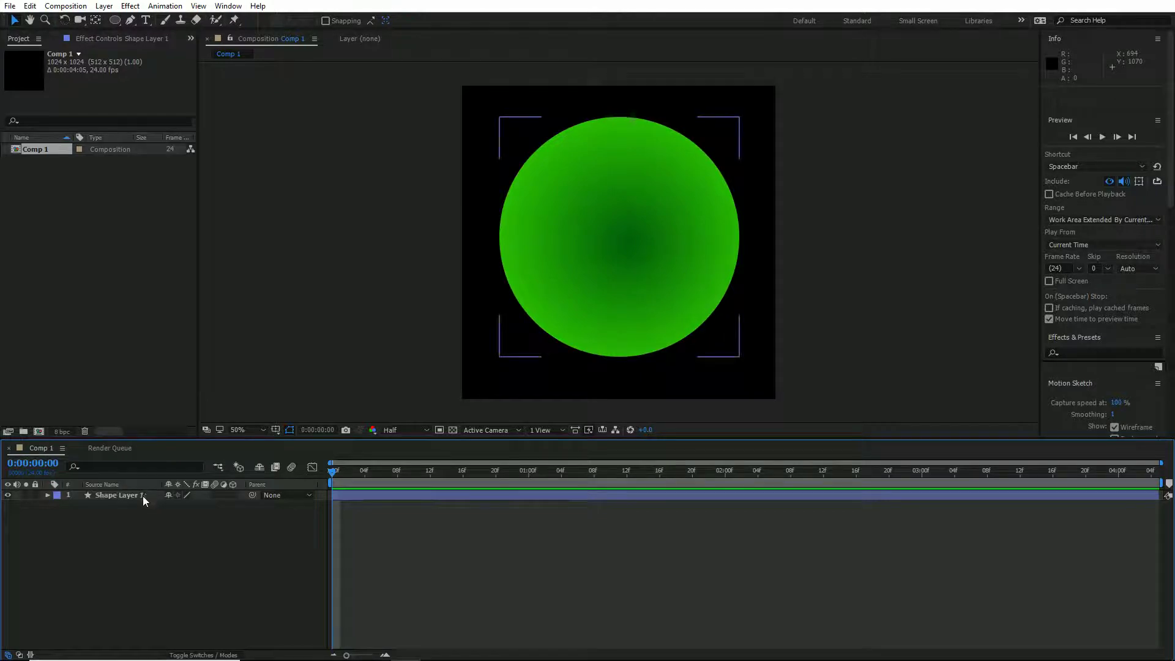
left_click(141, 496)
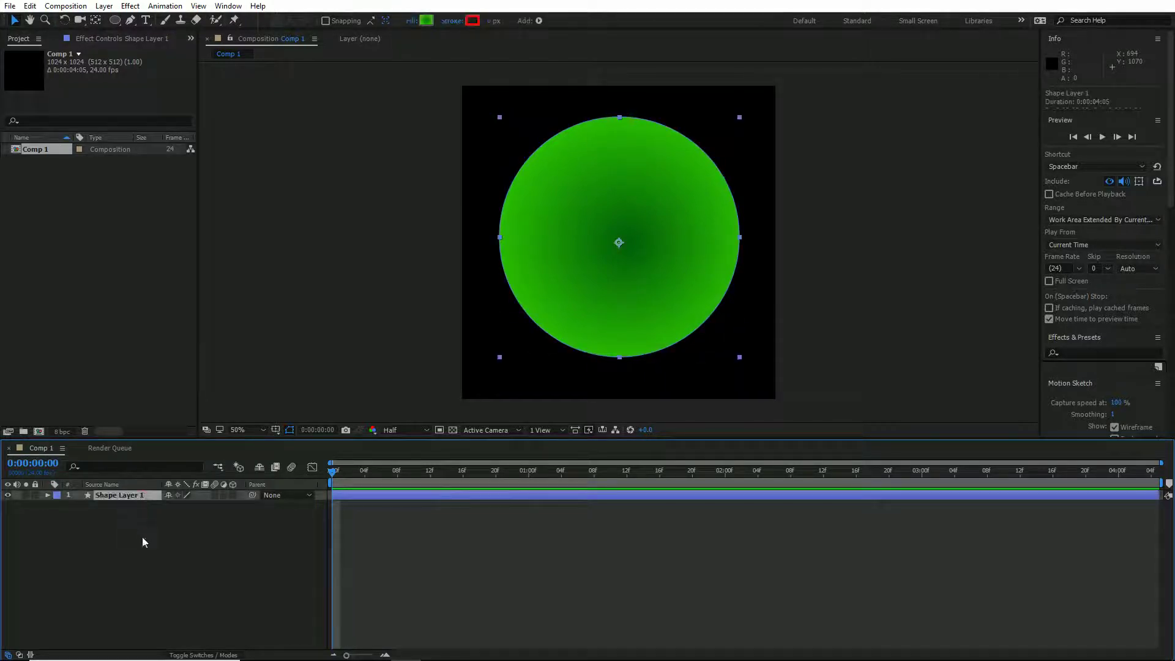
key("ctrl+d")
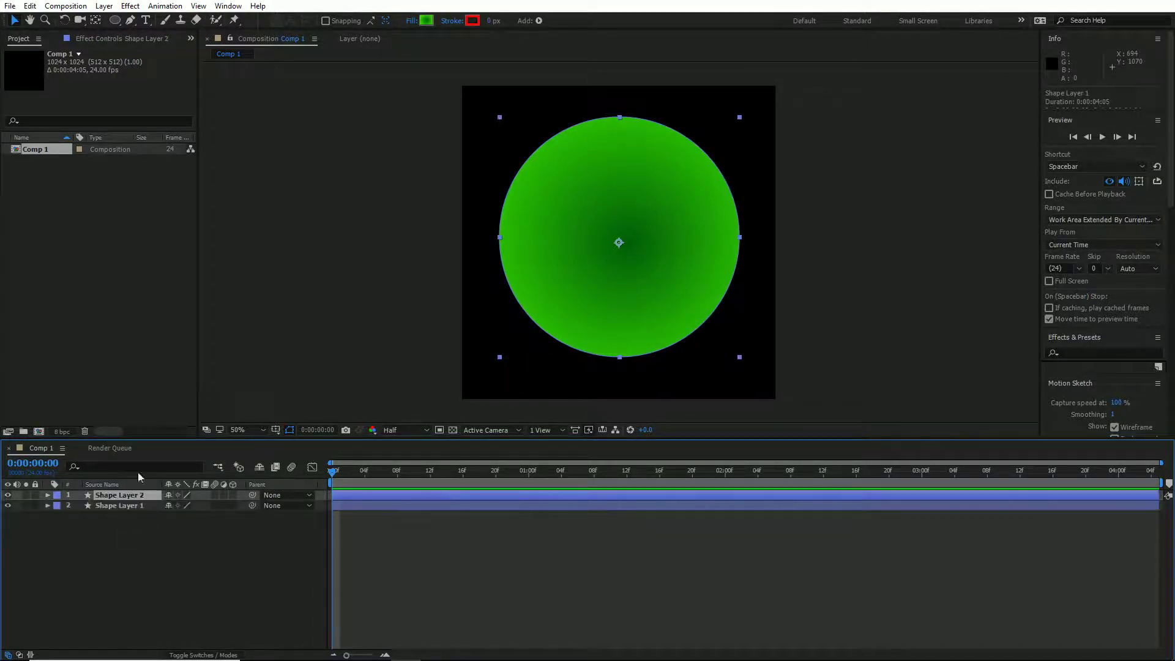
- Remove the copy's fill and give it a 153 px stroke
mouse_move(492, 21)
left_mouse_down()
mouse_move(536, 28)
mouse_move(534, 41)
left_mouse_up()
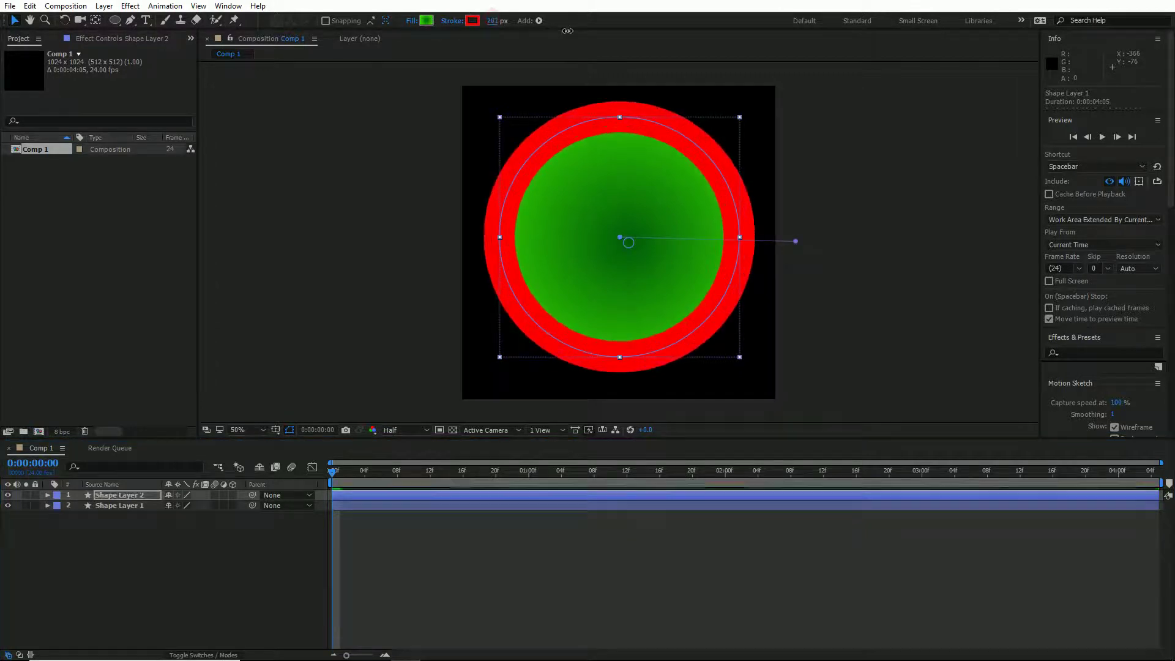
left_click(411, 21)
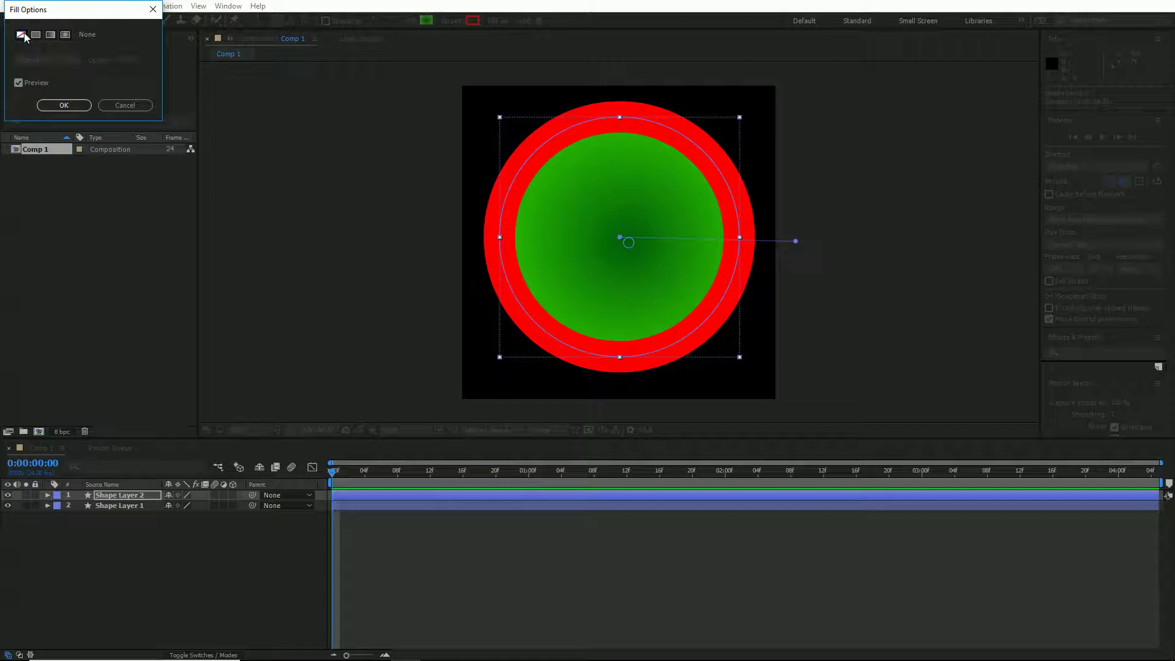
left_click(23, 36)
left_click(64, 105)
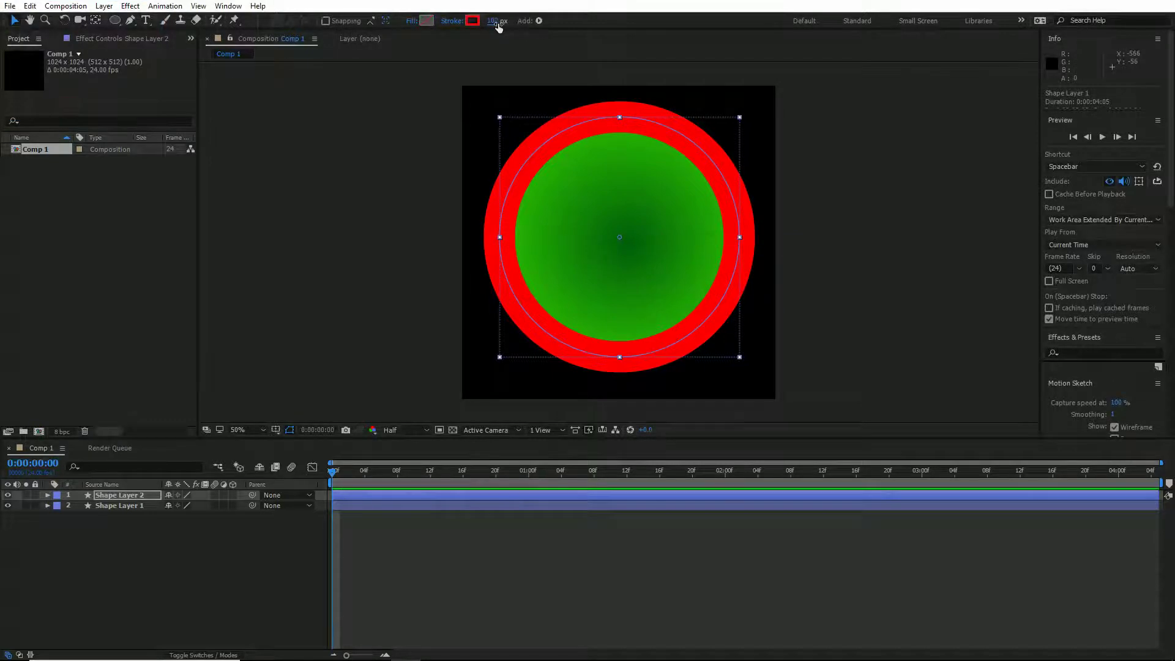
mouse_move(499, 27)
left_mouse_down()
mouse_move(539, 28)
mouse_move(499, 29)
left_mouse_up()
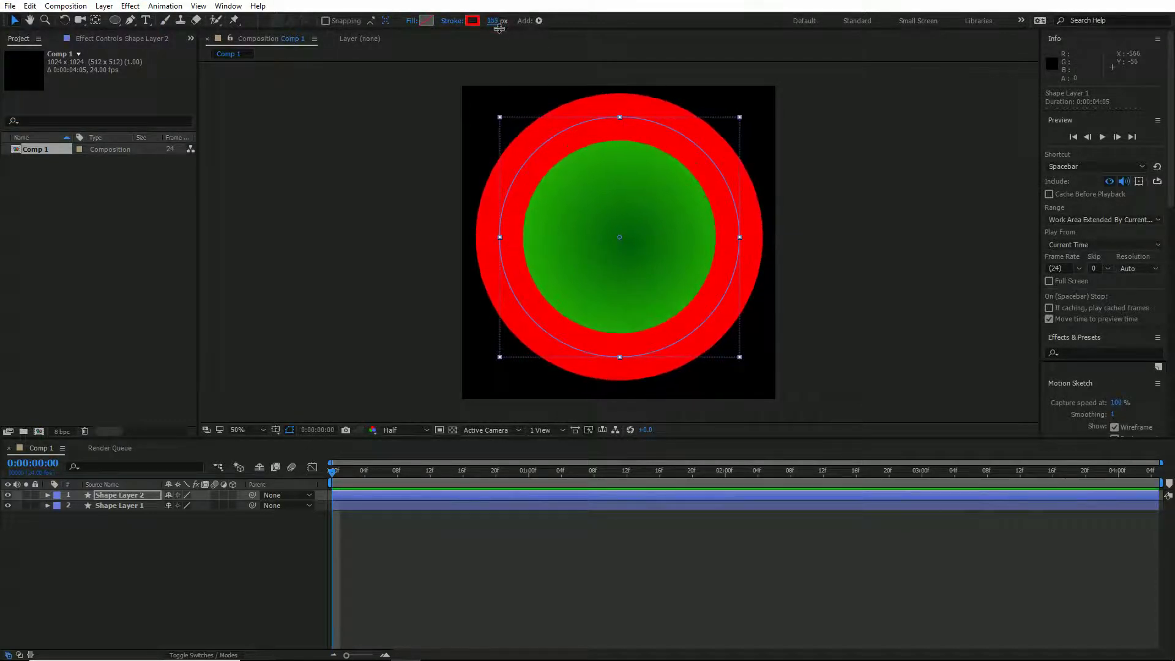
- Set the ring's stroke colour to dark green #25B100
left_click(473, 20)
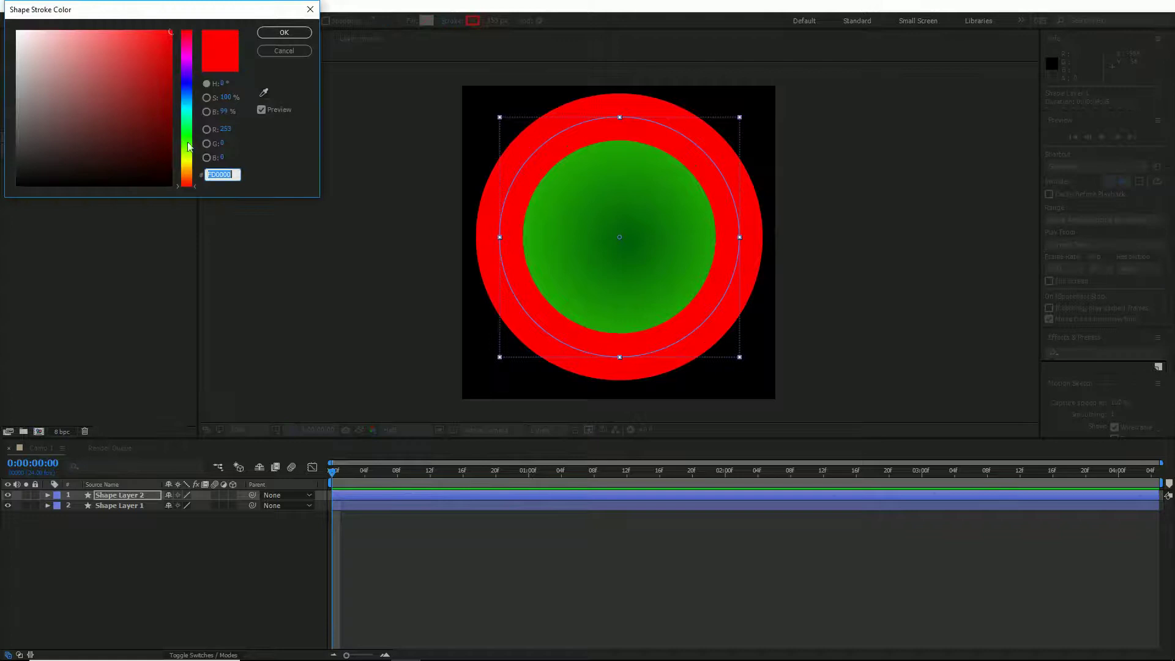
left_click_drag(189, 147, 188, 133)
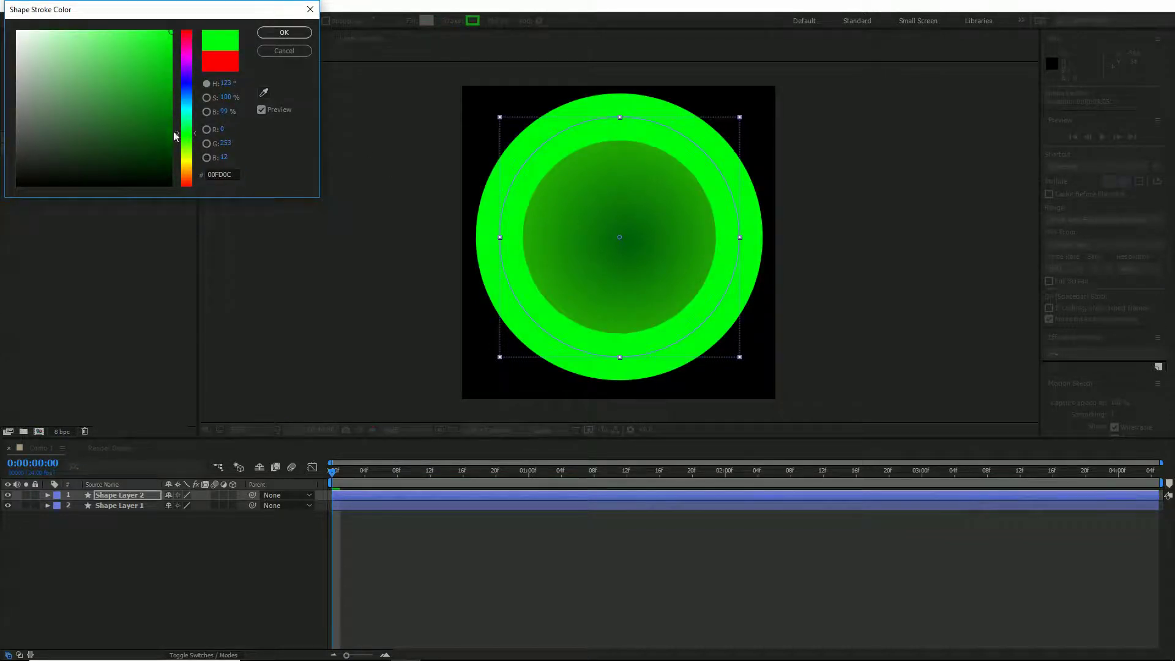
left_click_drag(188, 133, 189, 140)
left_click_drag(156, 69, 179, 78)
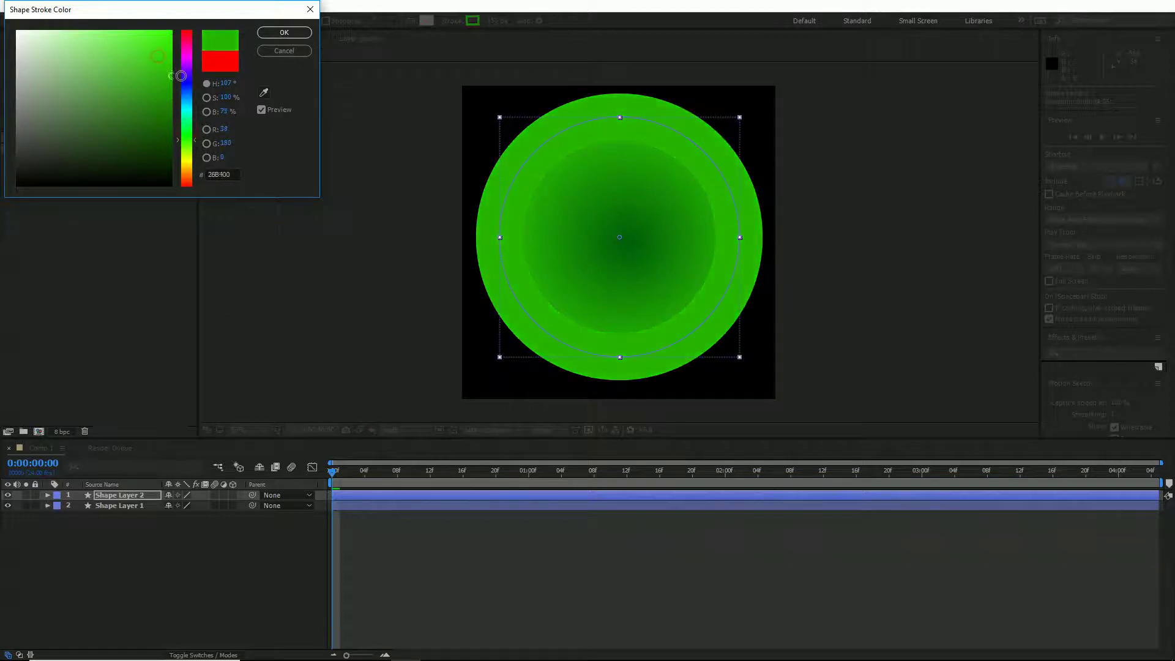
left_click(284, 32)
- Shrink Shape Layer 2 and rename it mids
key("s")
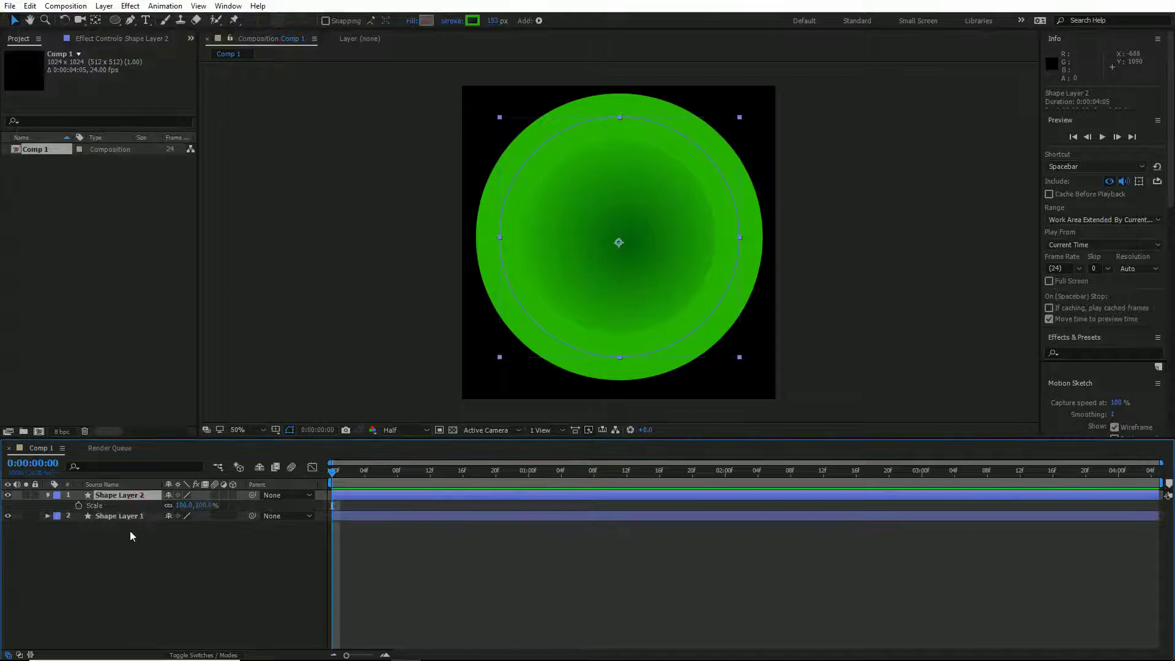
left_click_drag(203, 505, 200, 505)
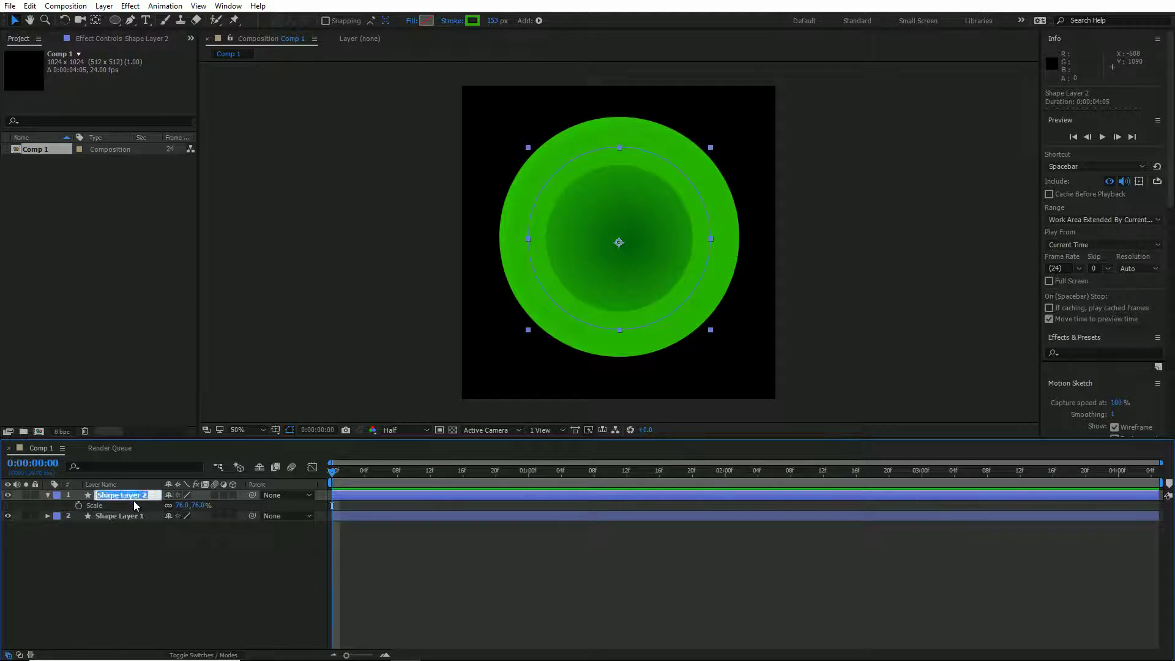
type("ids")
left_click(158, 555)
left_click(118, 495)
- Duplicate mids into a smaller, thicker-stroked inner ring and scale mids to 70%
key("ctrl+d")
key("s")
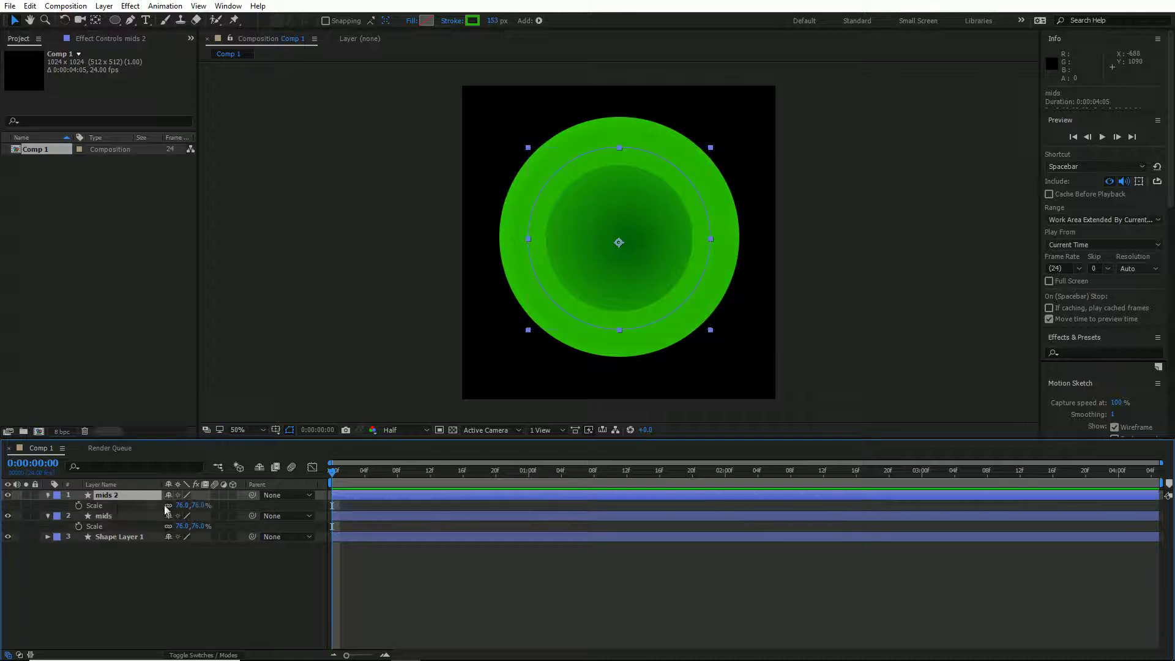
left_click_drag(202, 509, 187, 507)
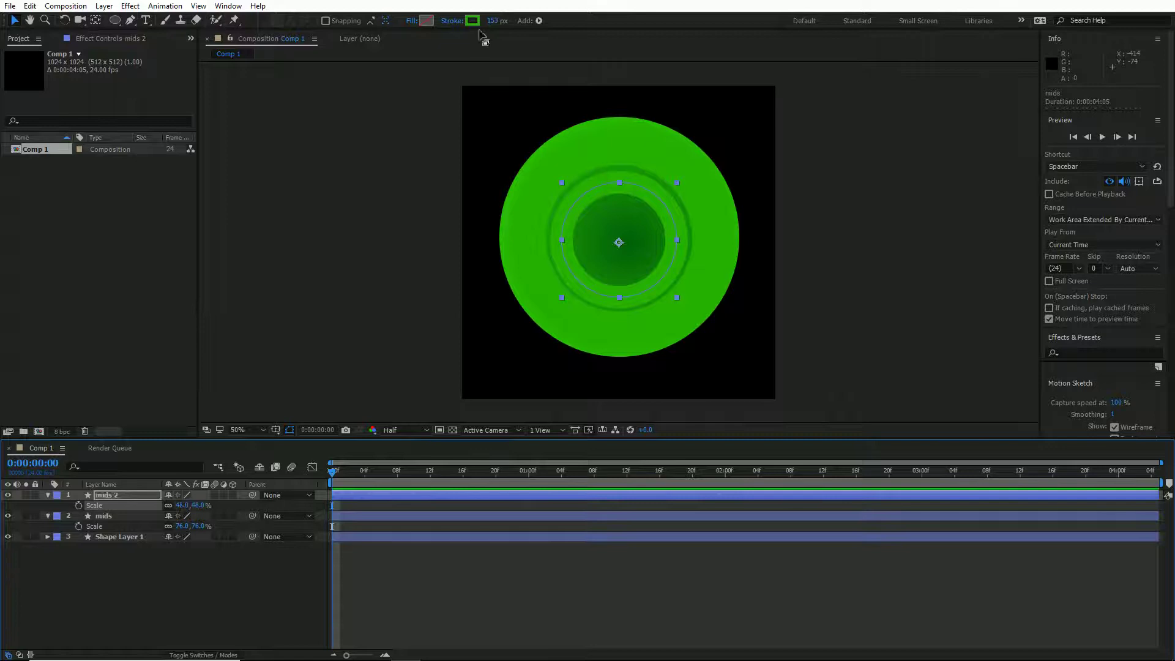
left_click_drag(497, 22, 618, 23)
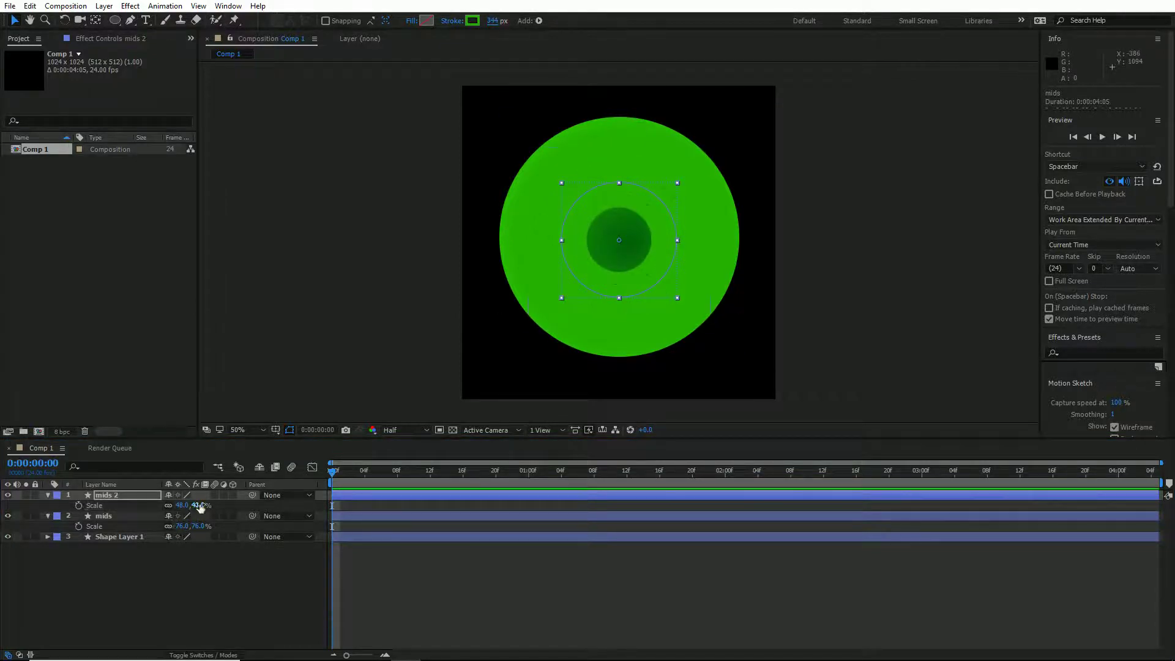
left_click_drag(196, 506, 179, 506)
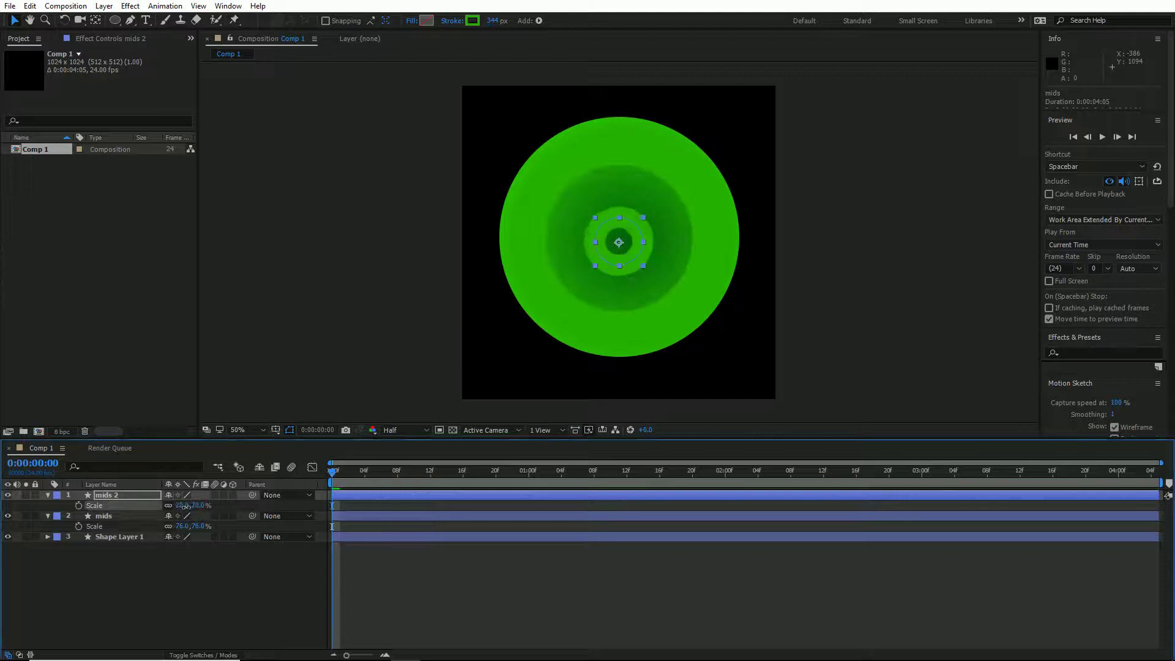
mouse_move(497, 22)
left_mouse_down()
mouse_move(735, 36)
mouse_move(1152, 96)
left_mouse_up()
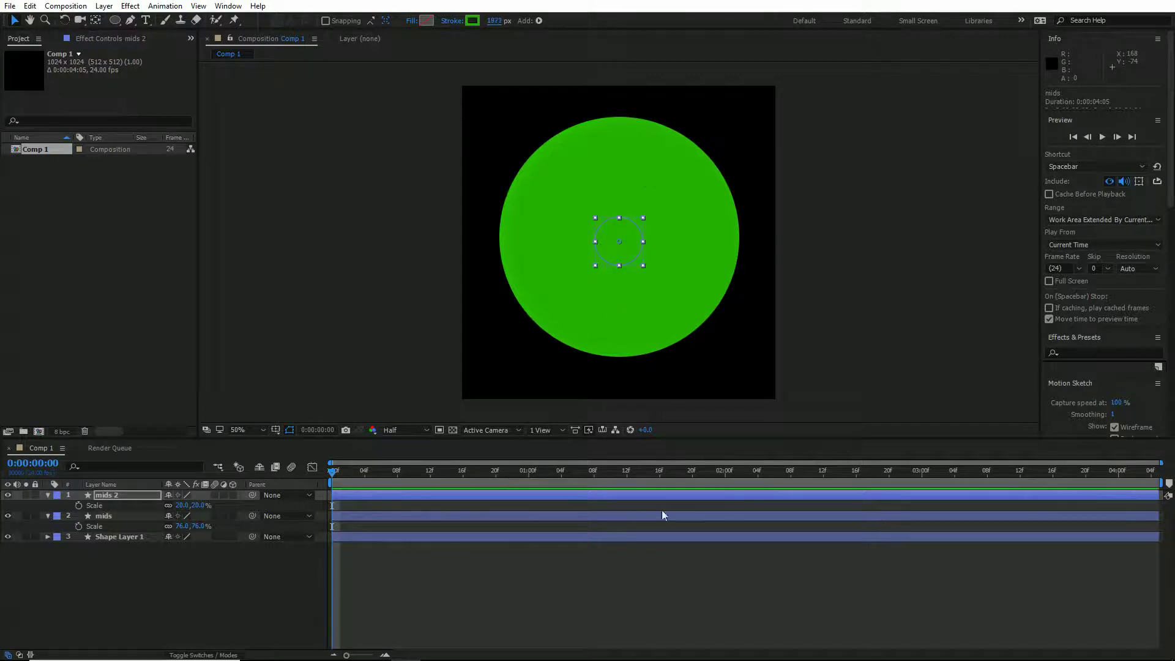
left_click_drag(202, 527, 198, 527)
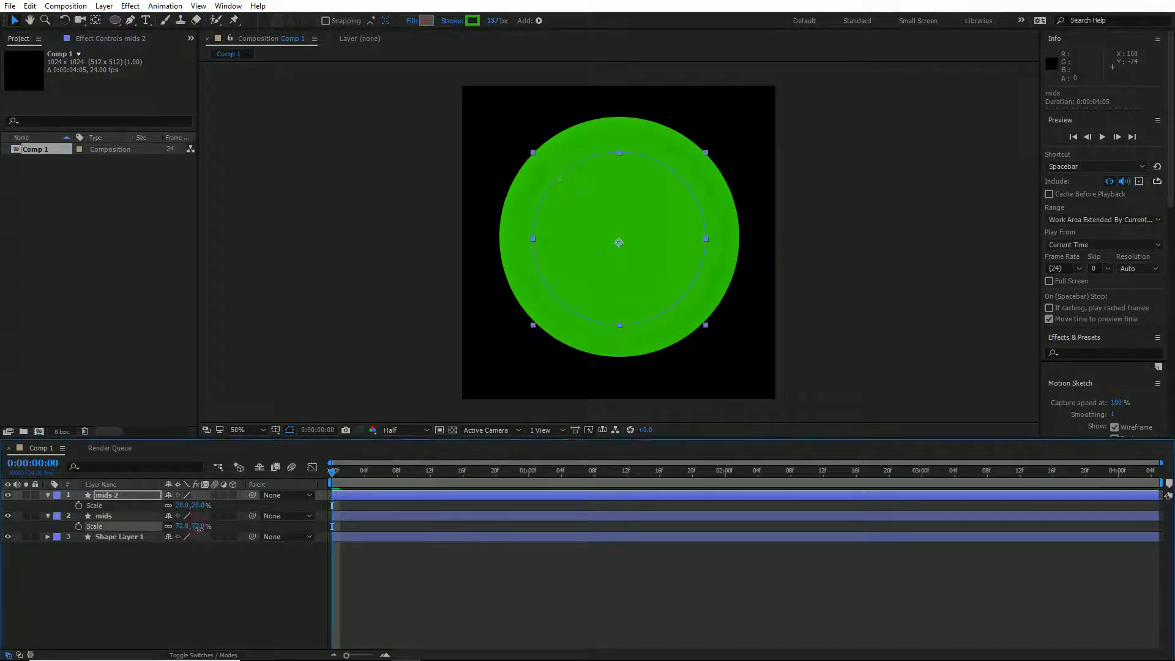
- Rename the copy highlights and Shape Layer 1 base, then hide highlights
left_click(118, 503)
key("Return")
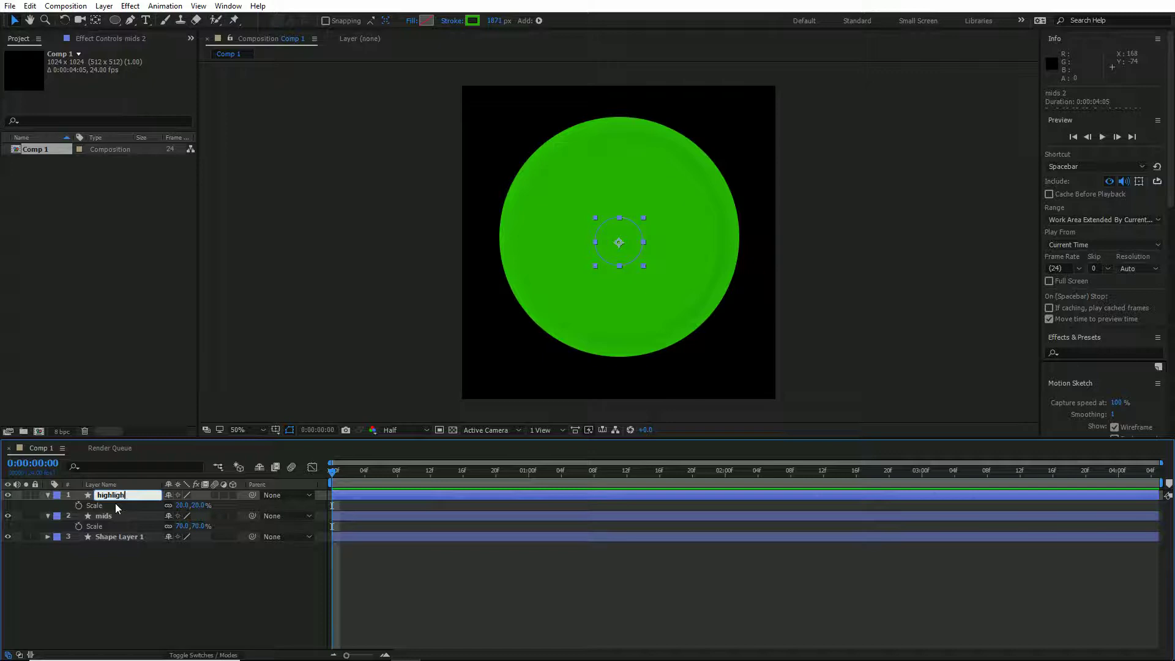
left_click(175, 589)
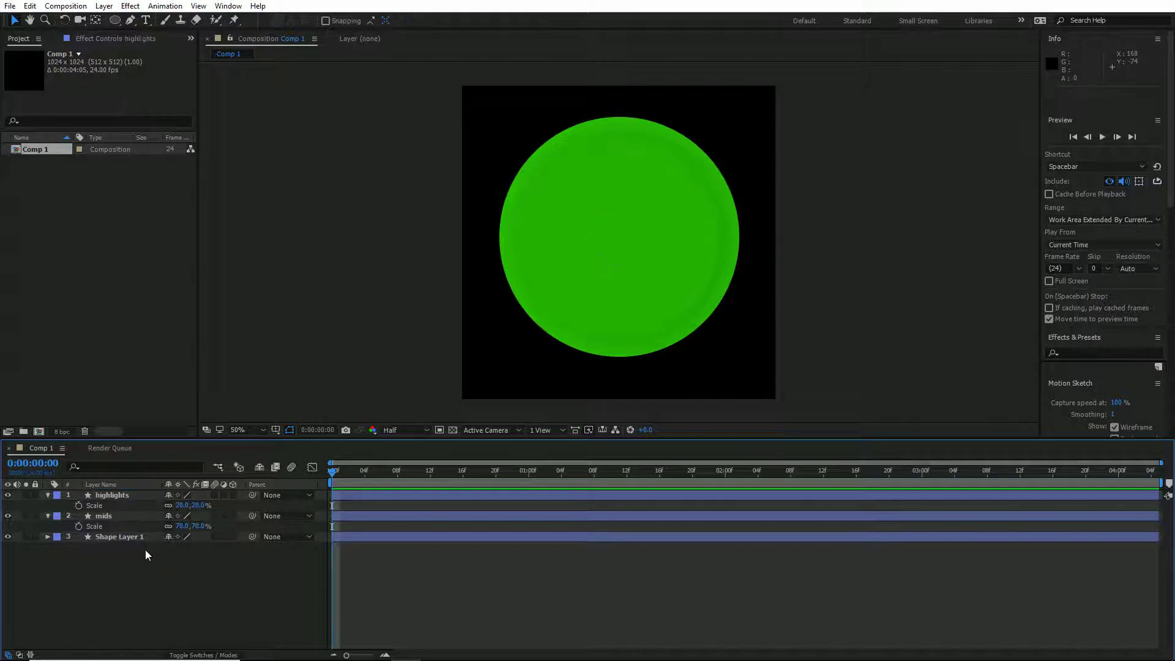
left_click(129, 541)
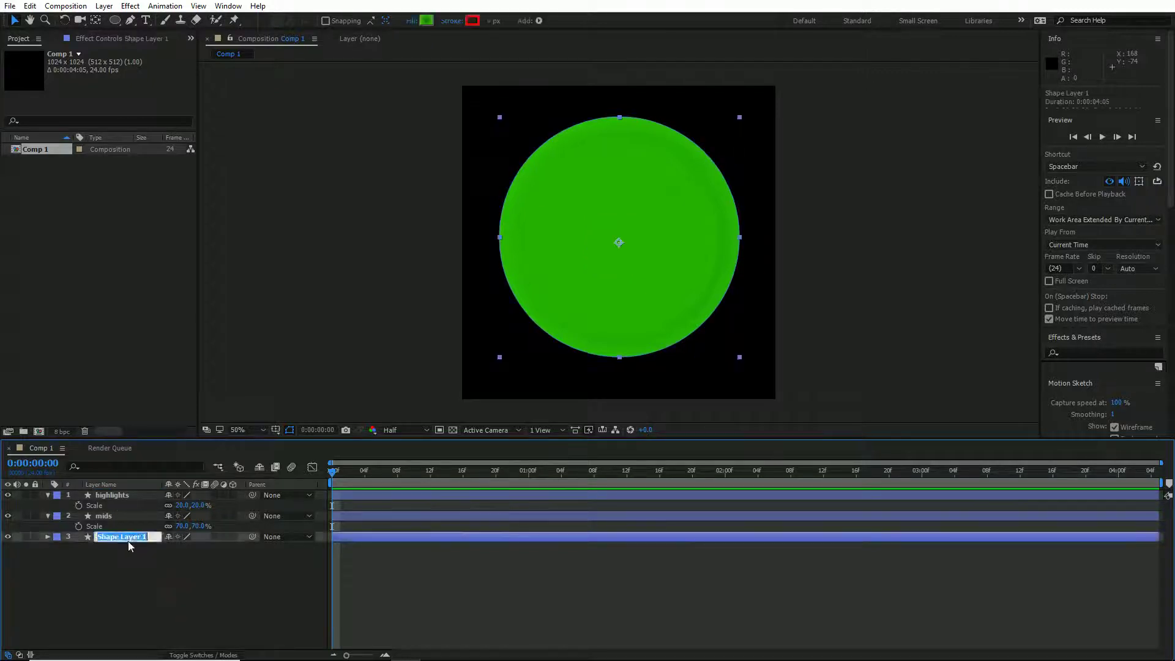
type("base")
left_click(133, 564)
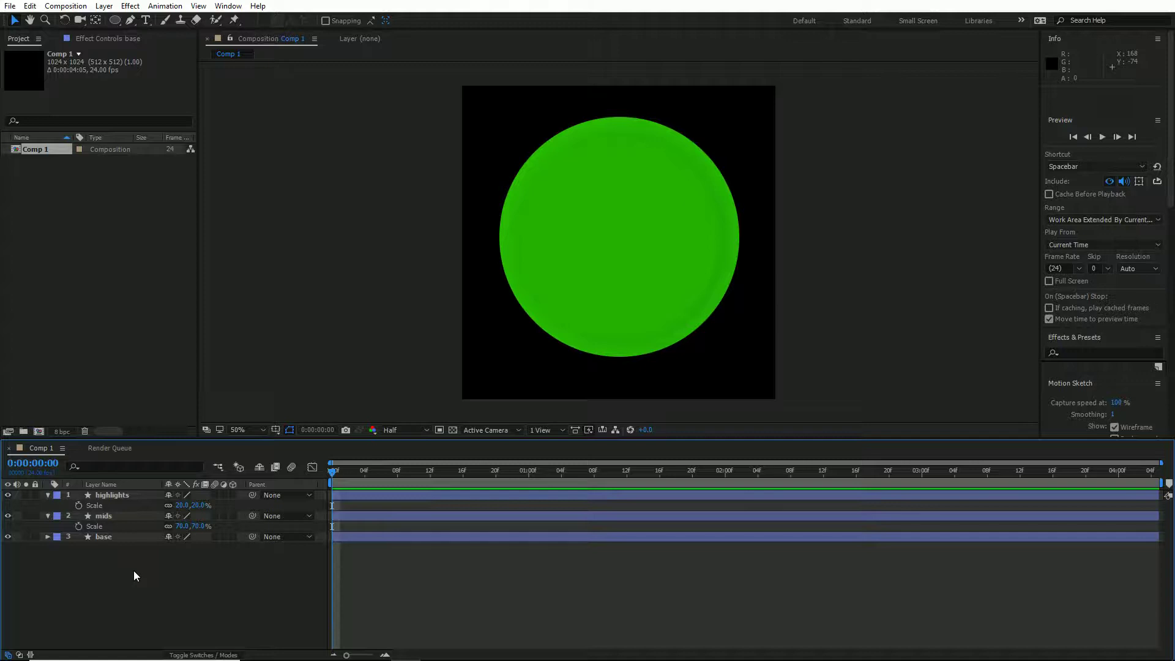
left_click(137, 521)
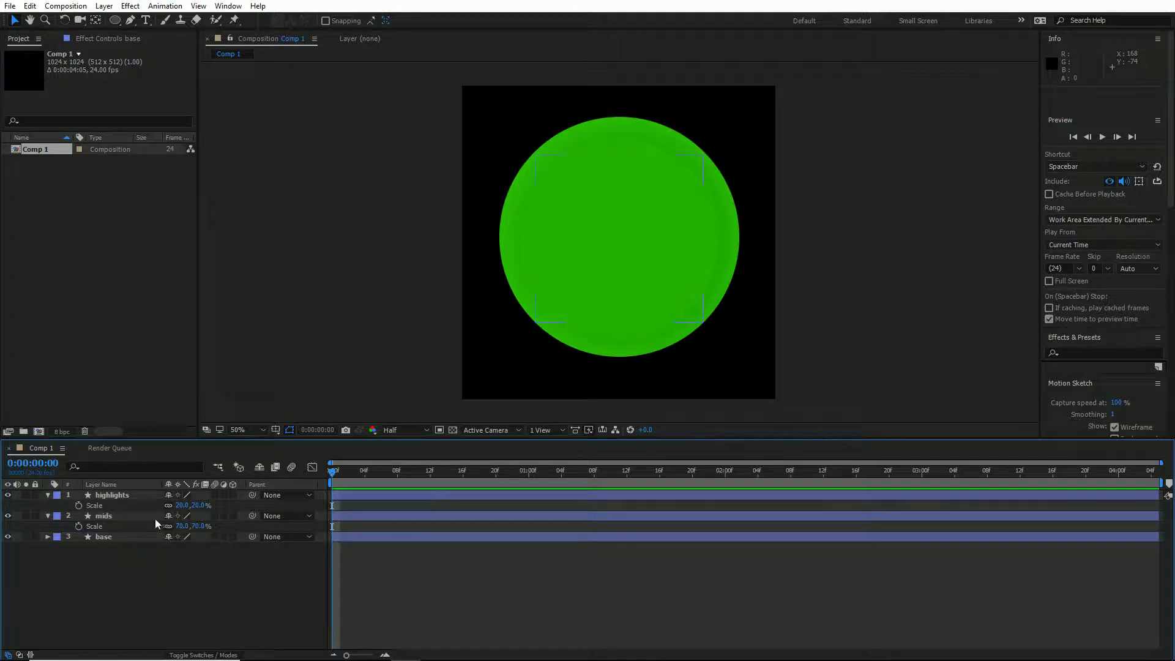
left_click(8, 495)
left_click(104, 516)
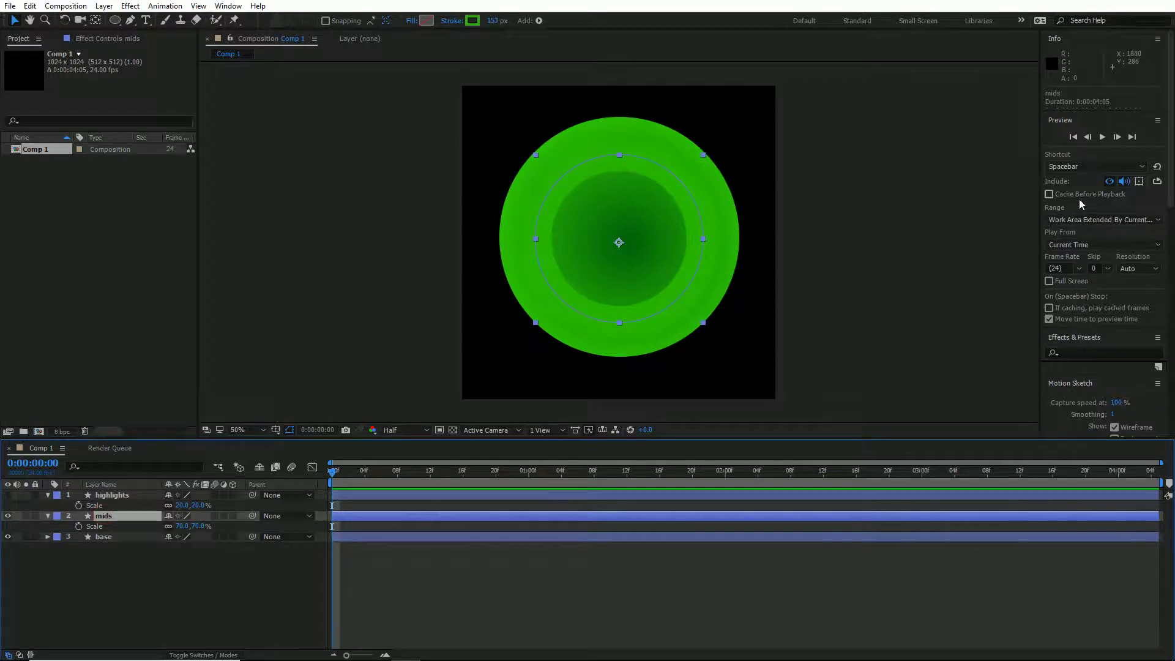
- Bring up the Effects & Presets panel
scroll(1076, 207, "down", 10)
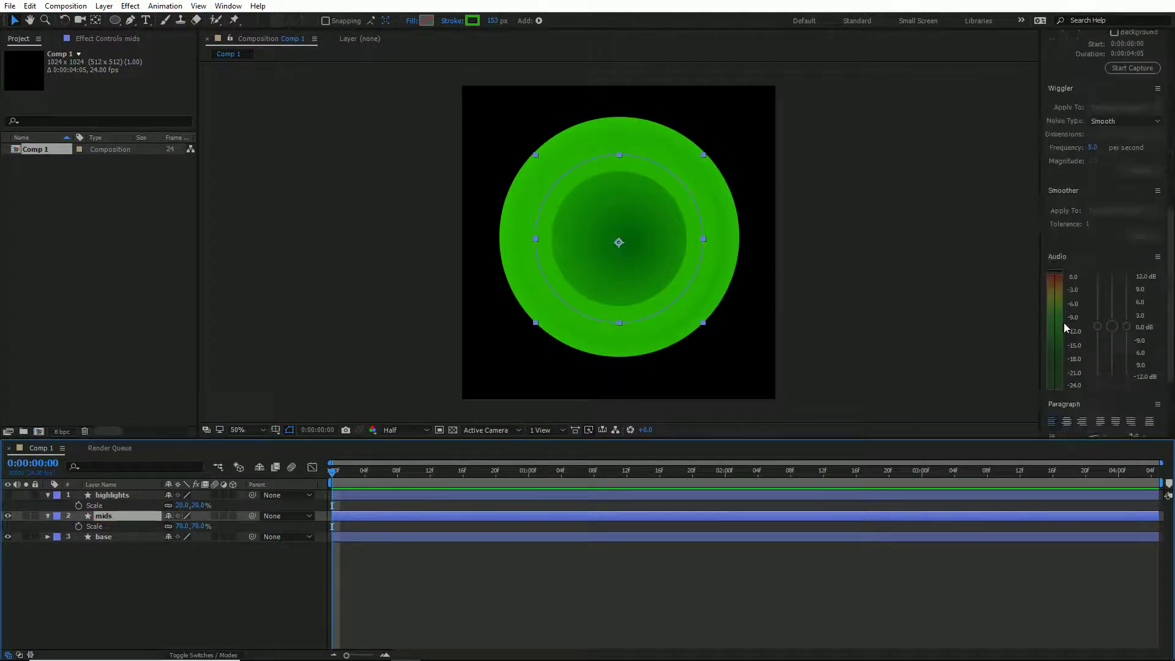
scroll(1063, 328, "down", 4)
scroll(1065, 336, "up", 10)
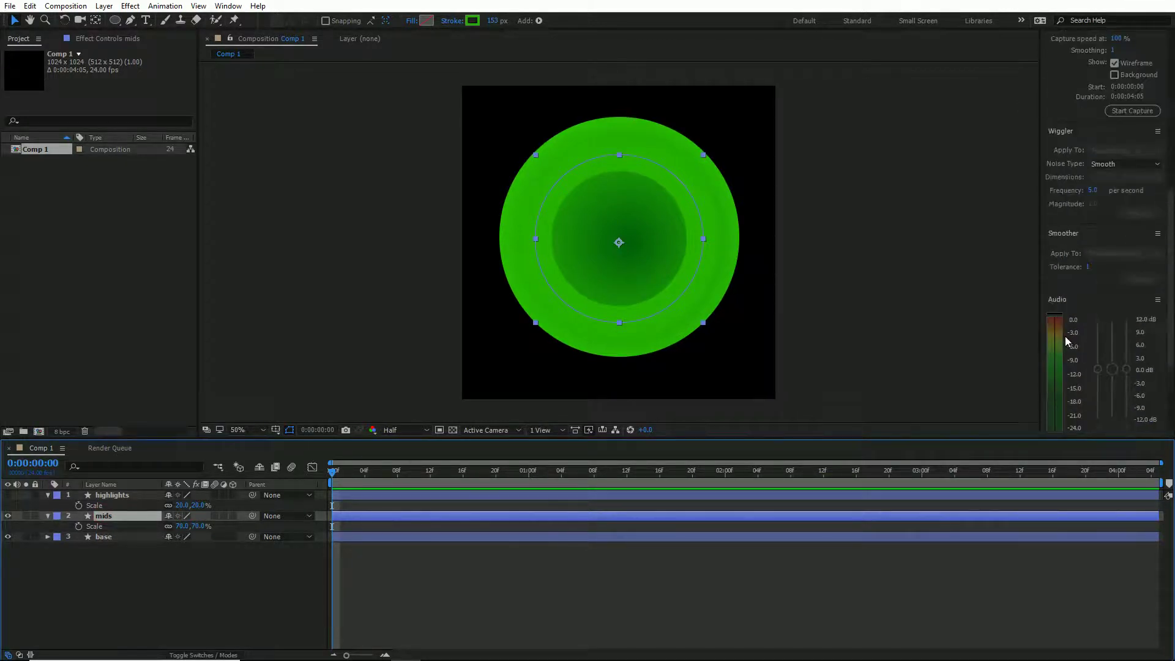
scroll(1065, 336, "up", 4)
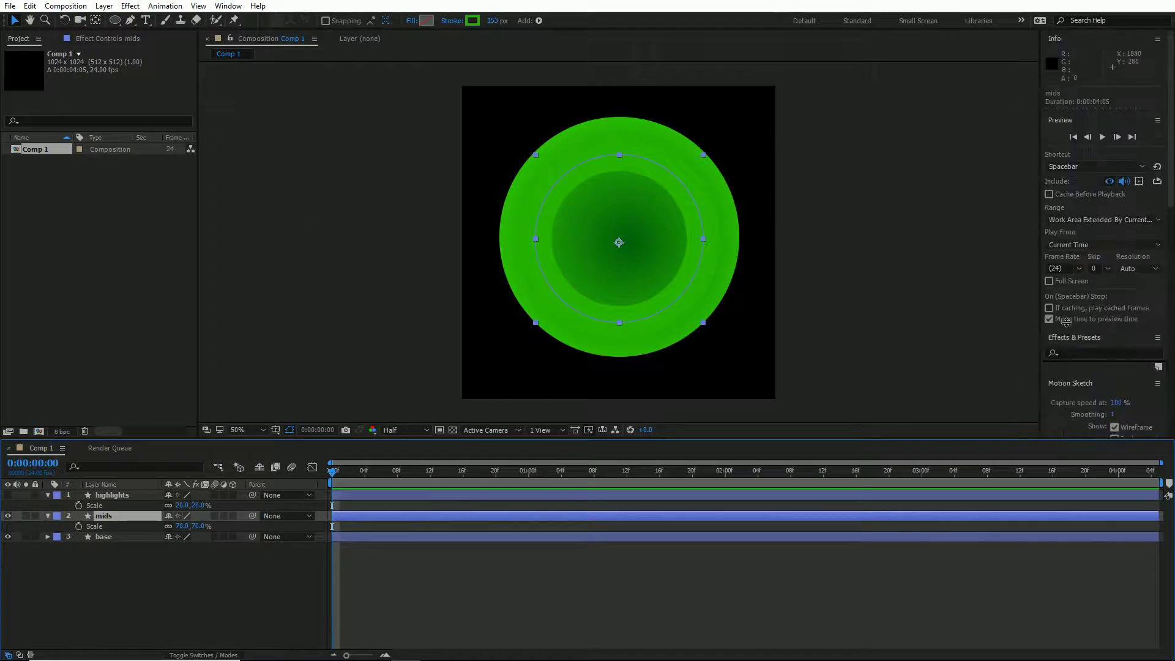
left_click(228, 7)
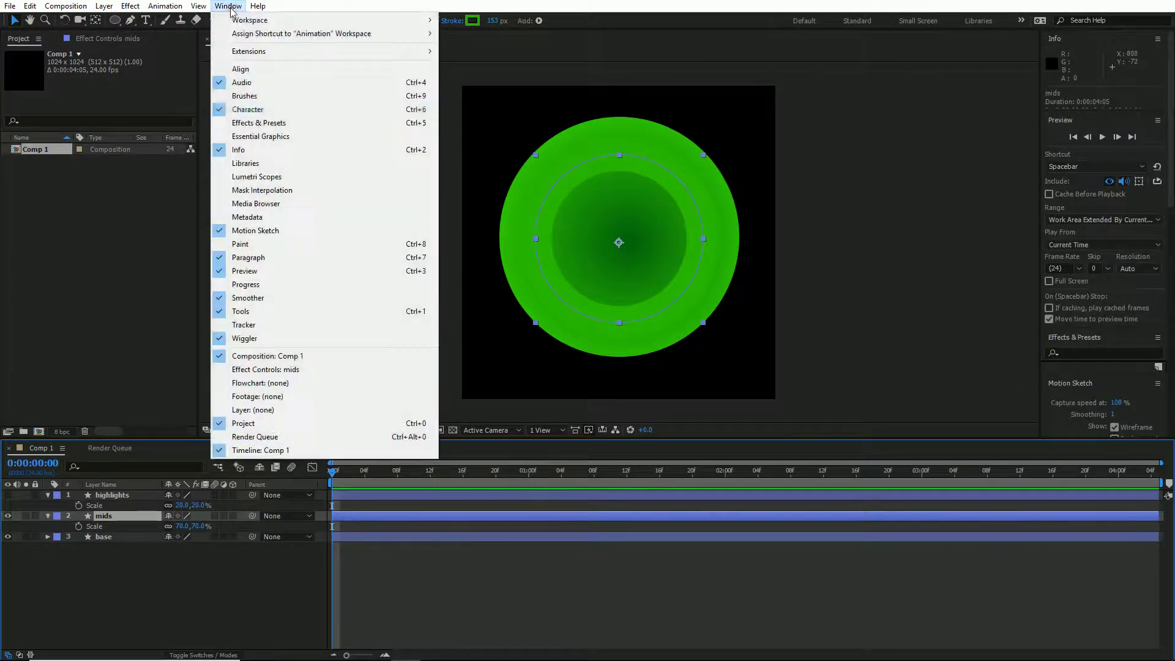
left_click(243, 123)
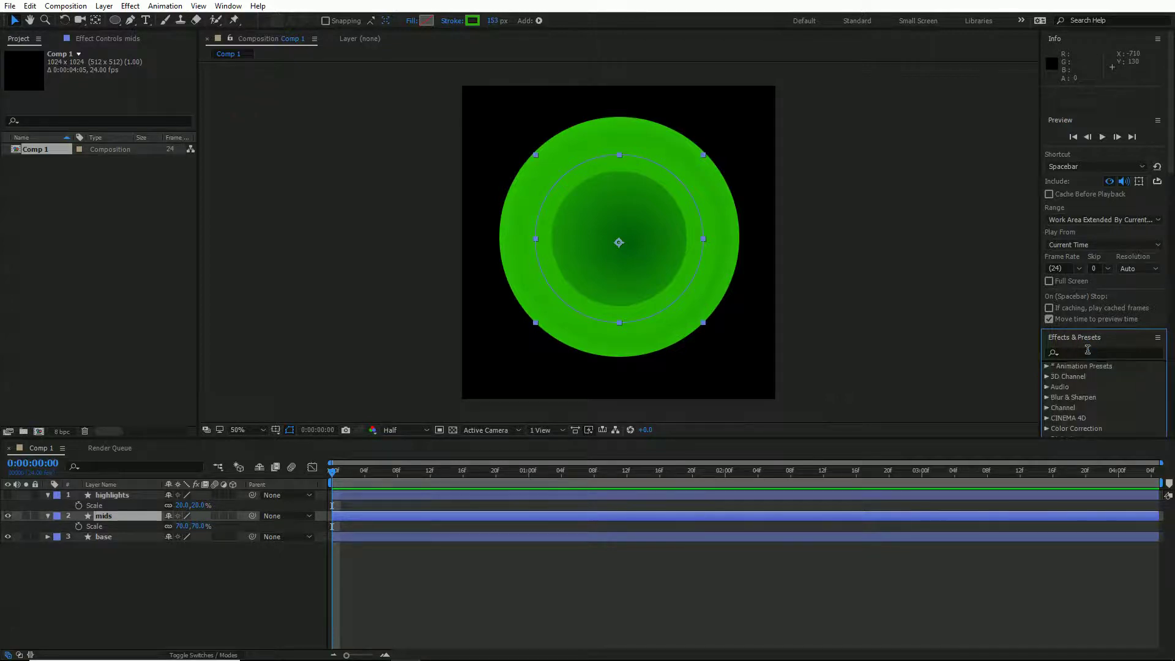
- Apply Fractal Noise to mids with Smeary fractal type and Multiply blending
left_click(1087, 352)
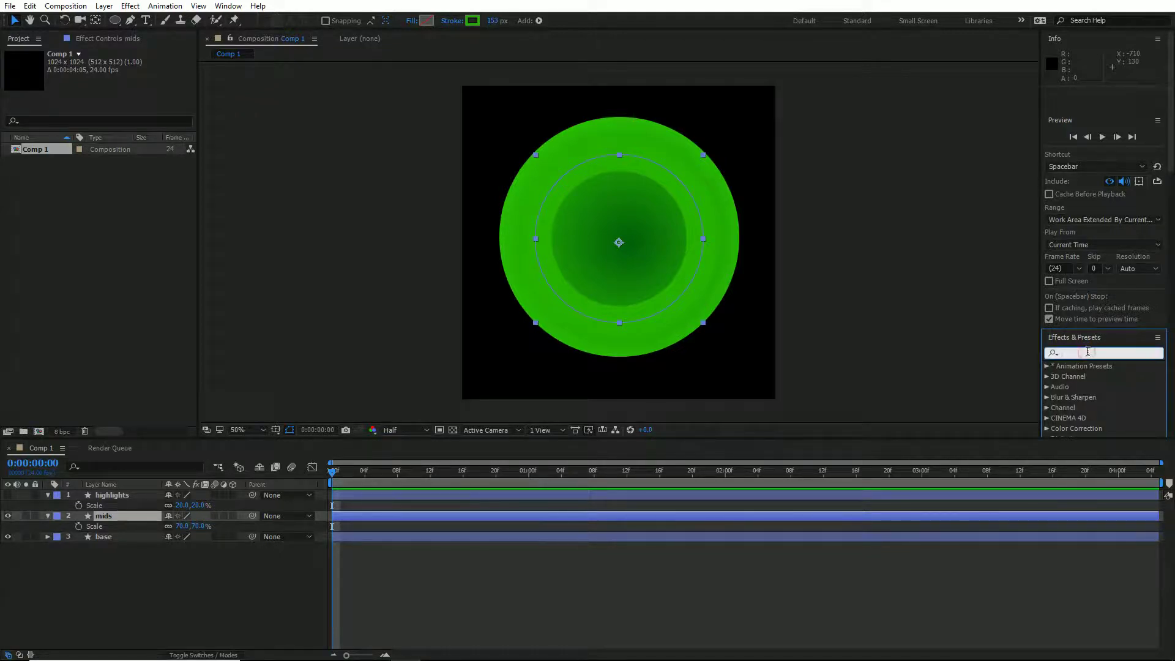
type("fra")
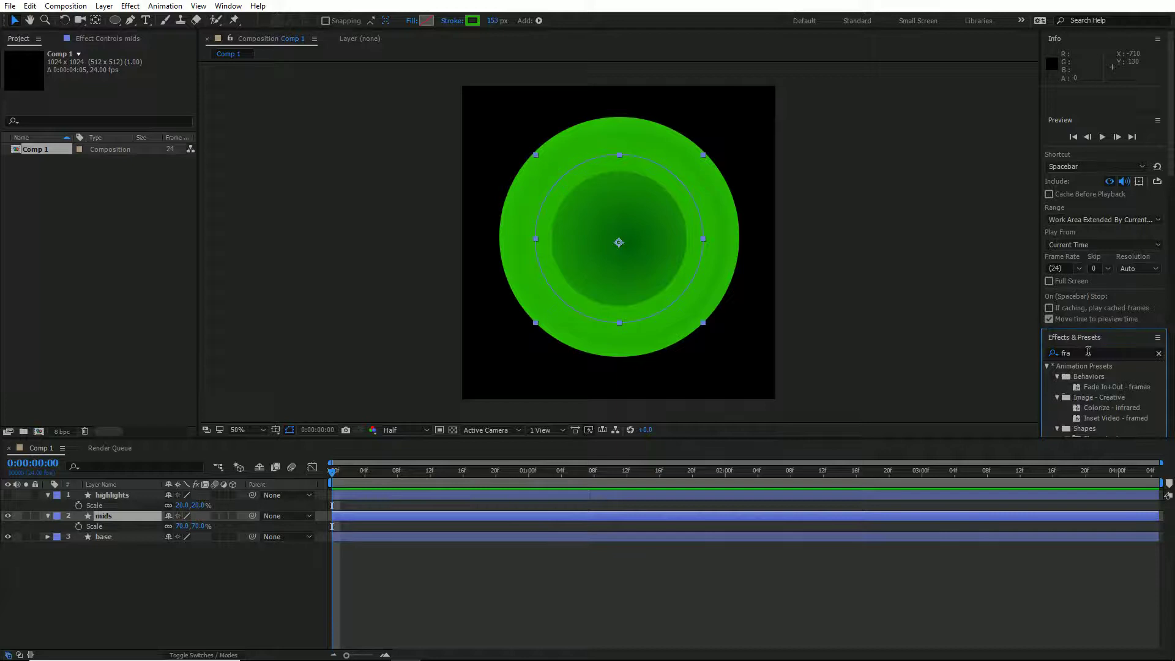
scroll(1087, 367, "down", 5)
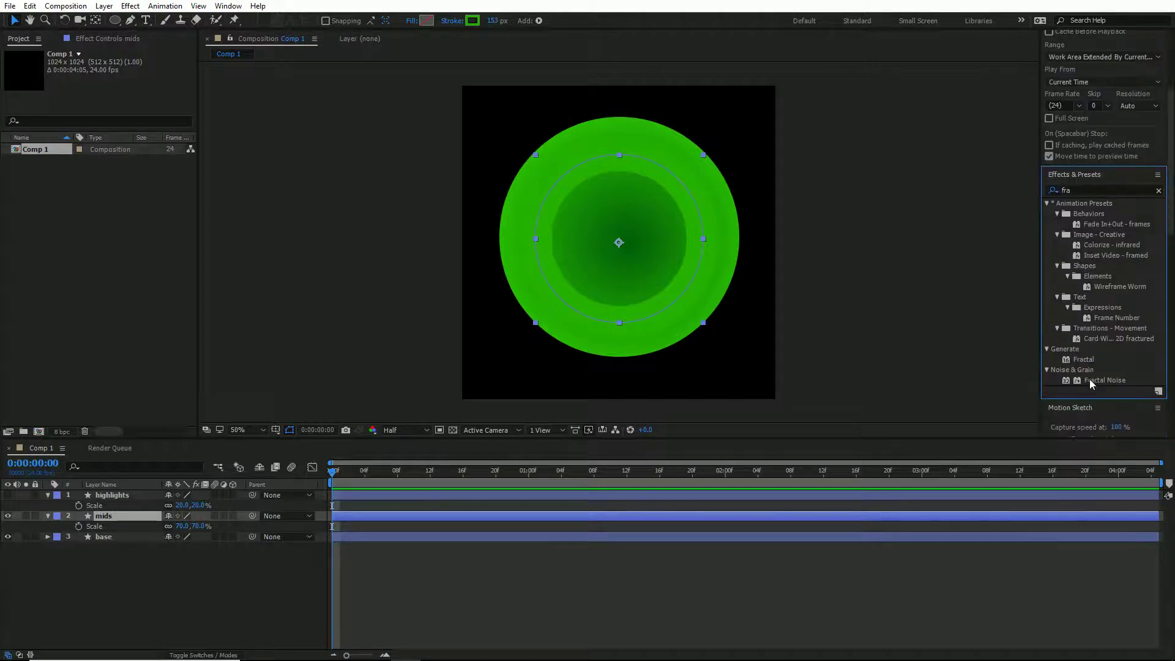
left_click_drag(1089, 383, 112, 515)
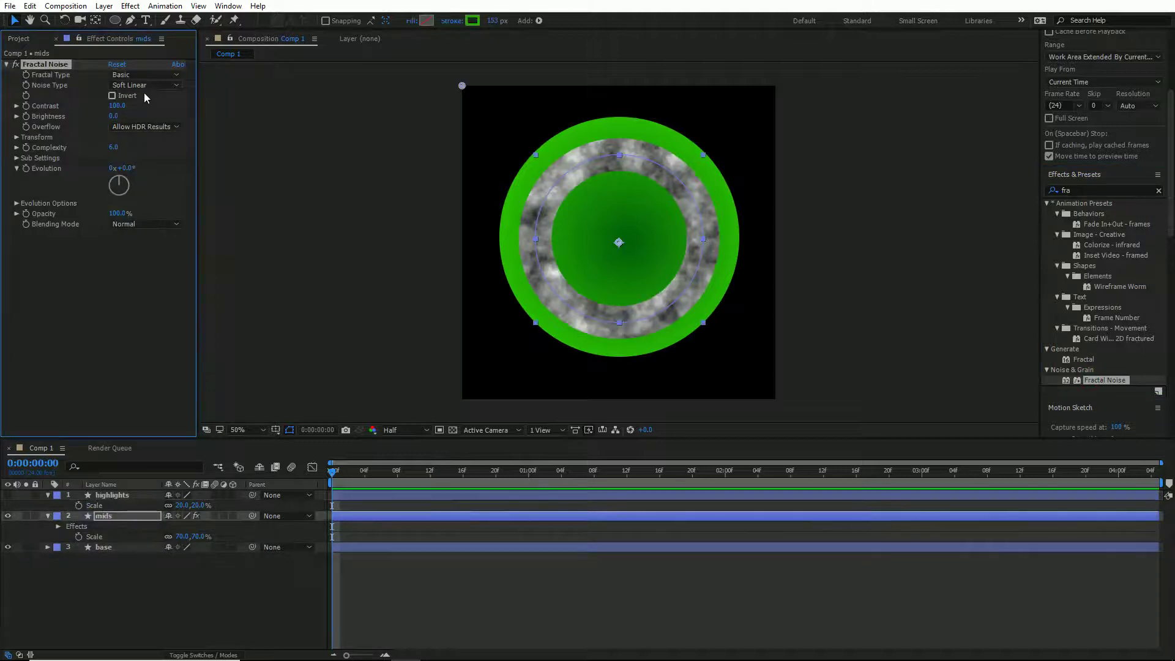
left_click(160, 75)
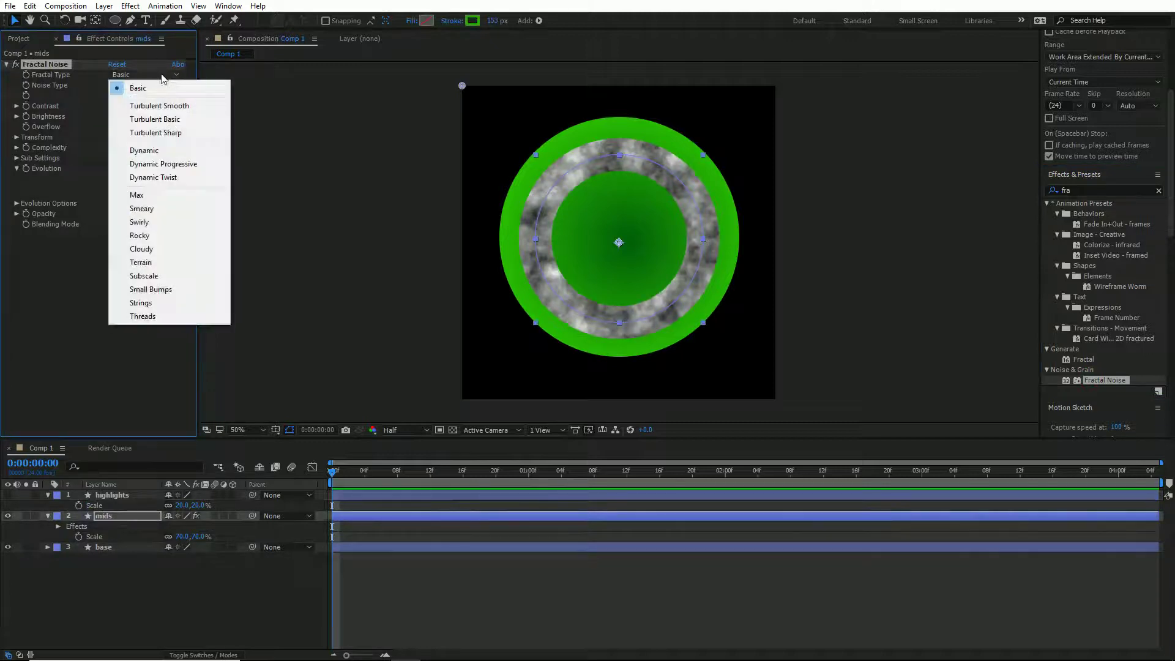
left_click(134, 209)
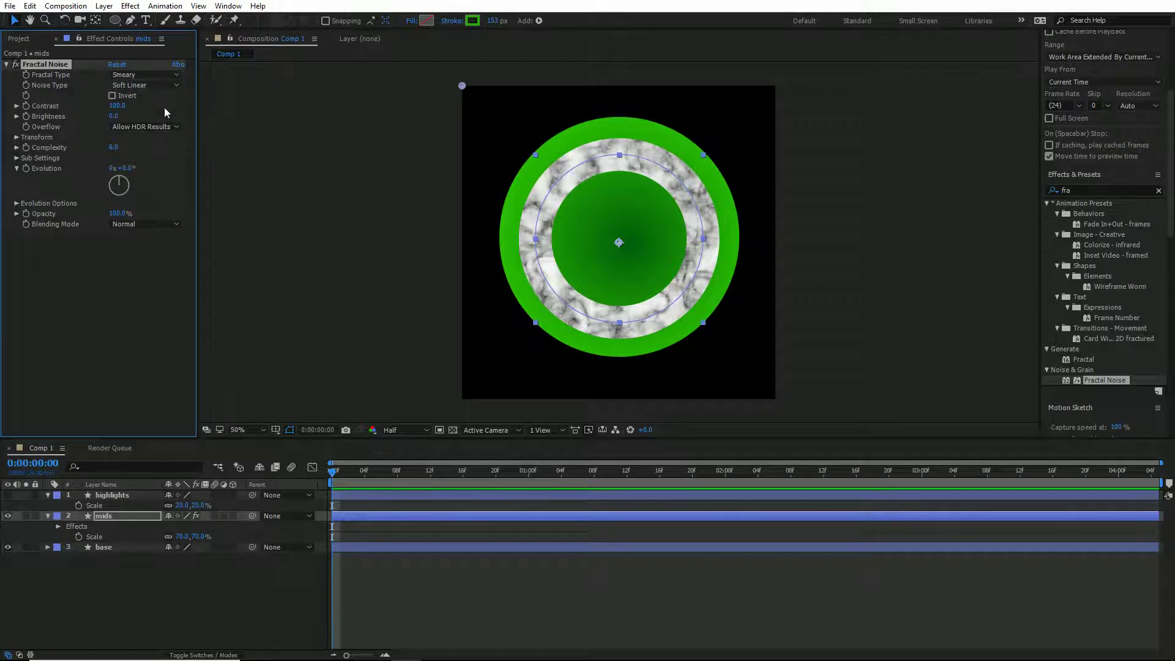
left_click(131, 225)
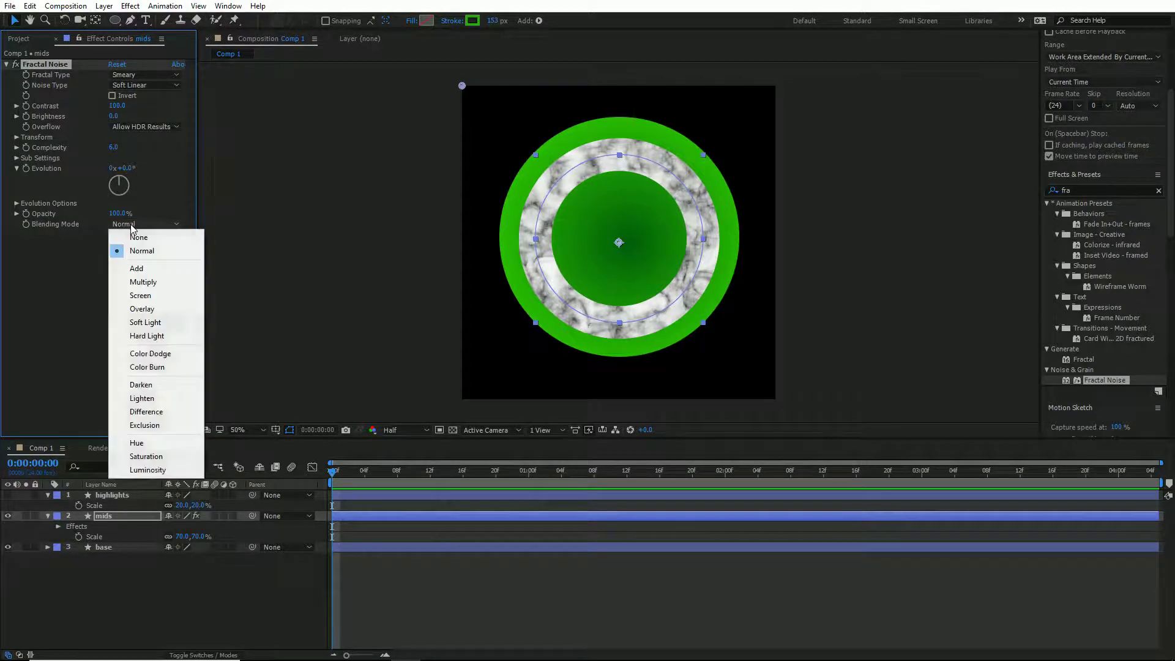
left_click(138, 283)
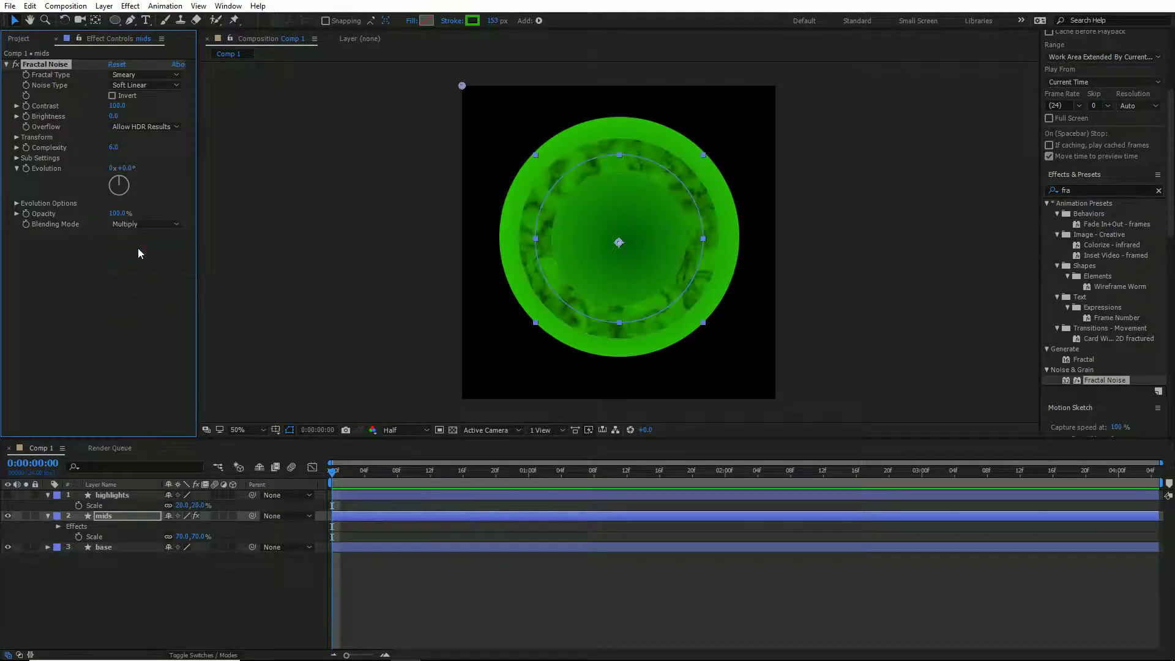
- Widen the mids stroke to about 233 px and raise the noise contrast
left_click(132, 519)
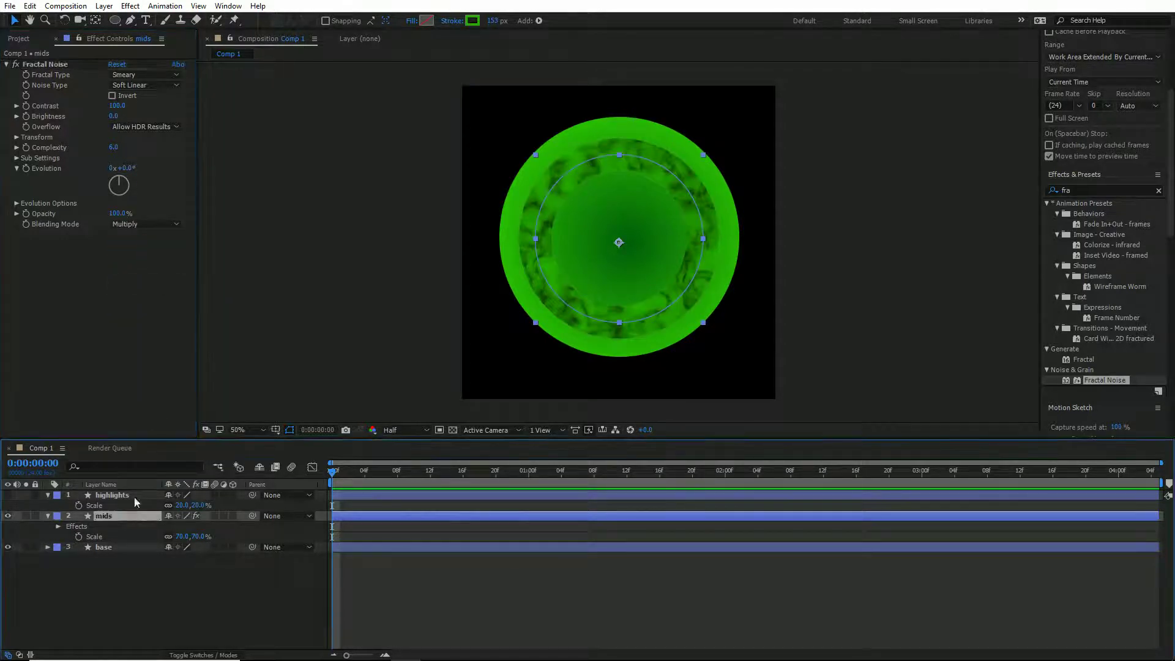
left_click_drag(495, 23, 552, 27)
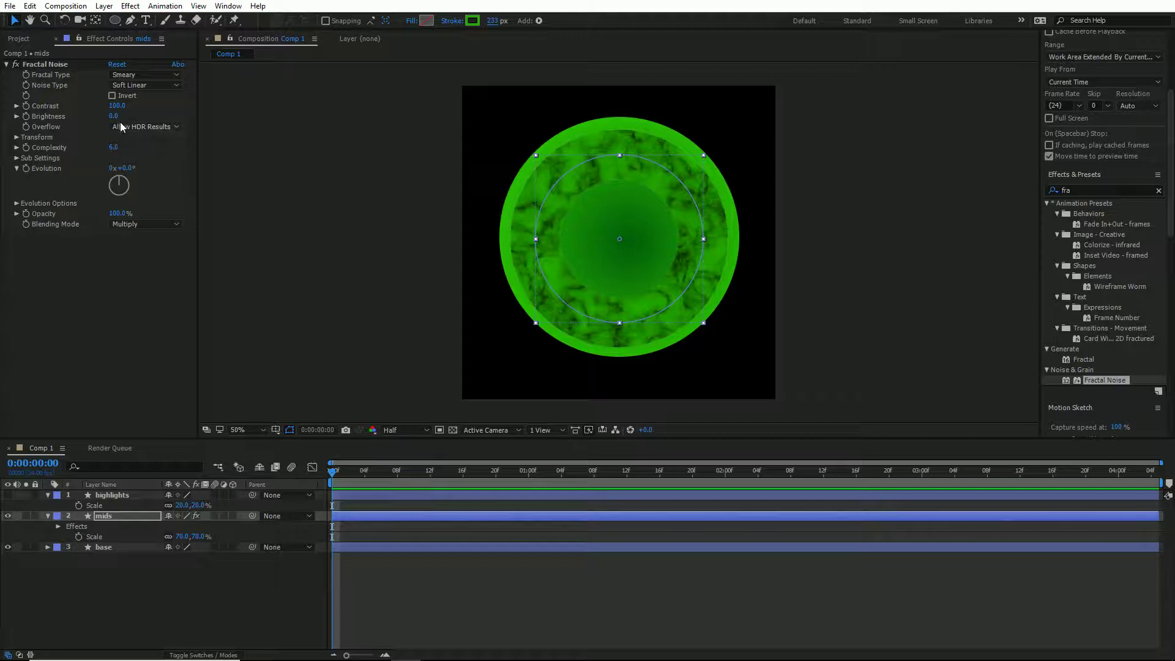
left_click(118, 106)
type("135")
key("Return")
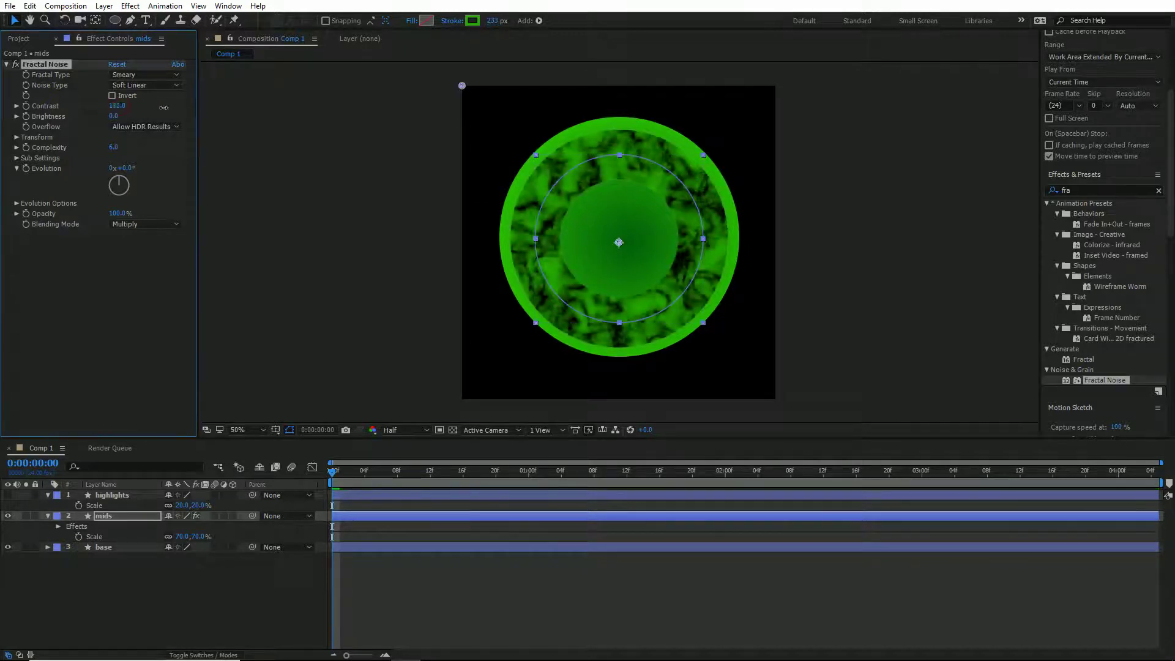
left_click(53, 329)
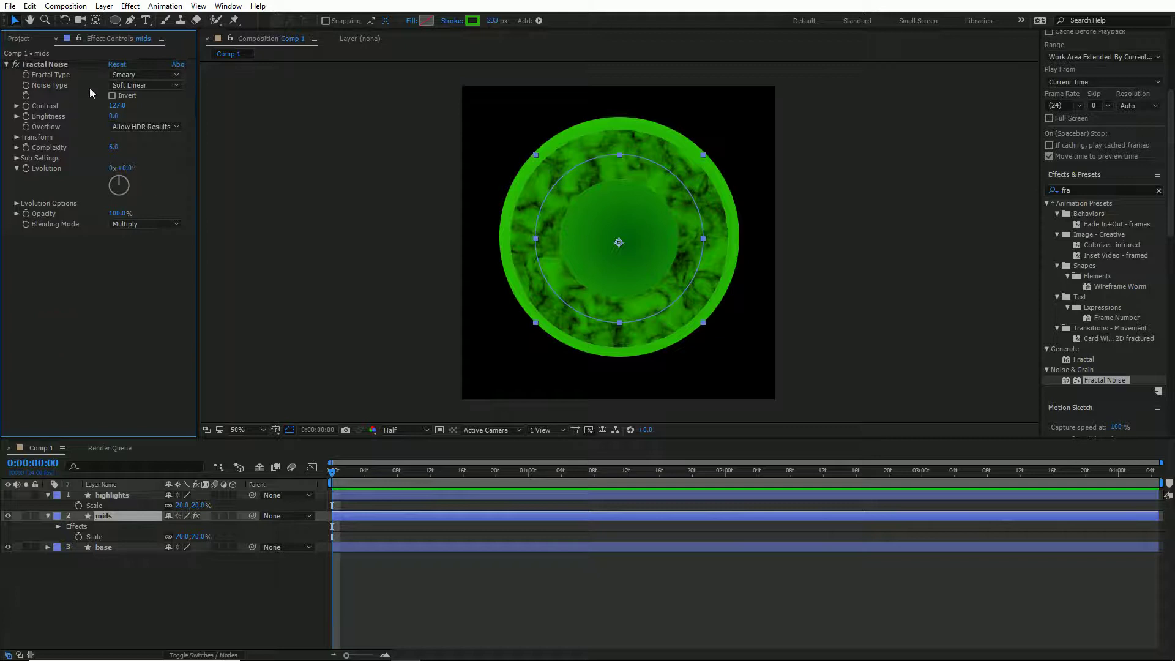
left_click(131, 6)
- Add Gaussian Blur to mids with blurriness 43.5
mouse_move(181, 92)
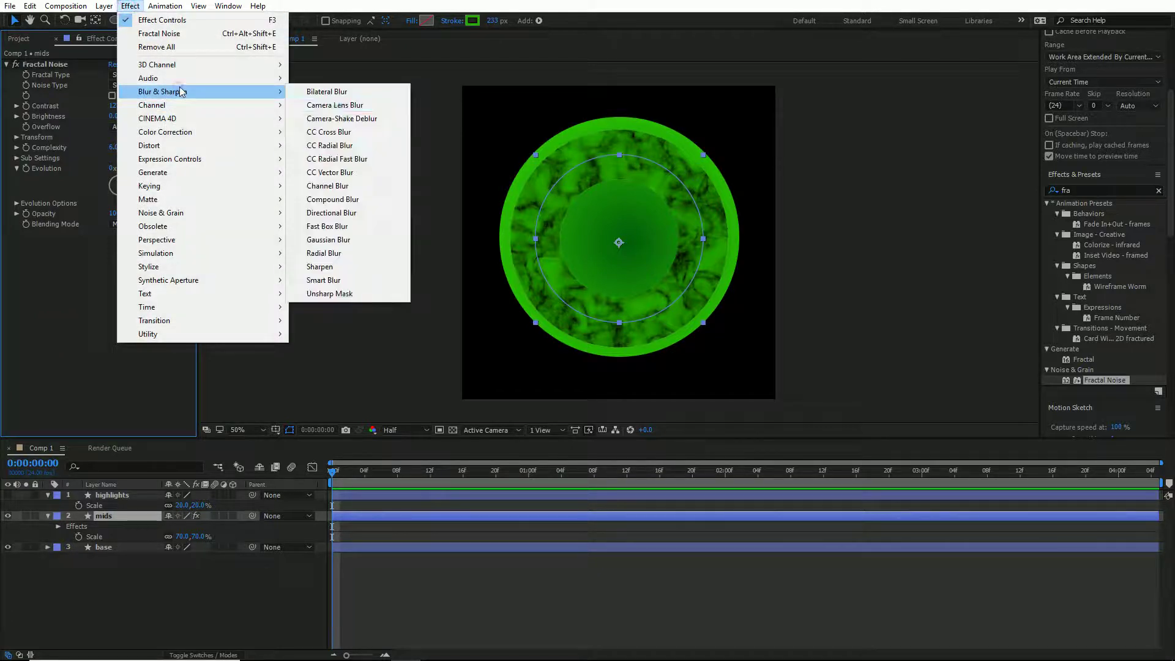
left_click(350, 239)
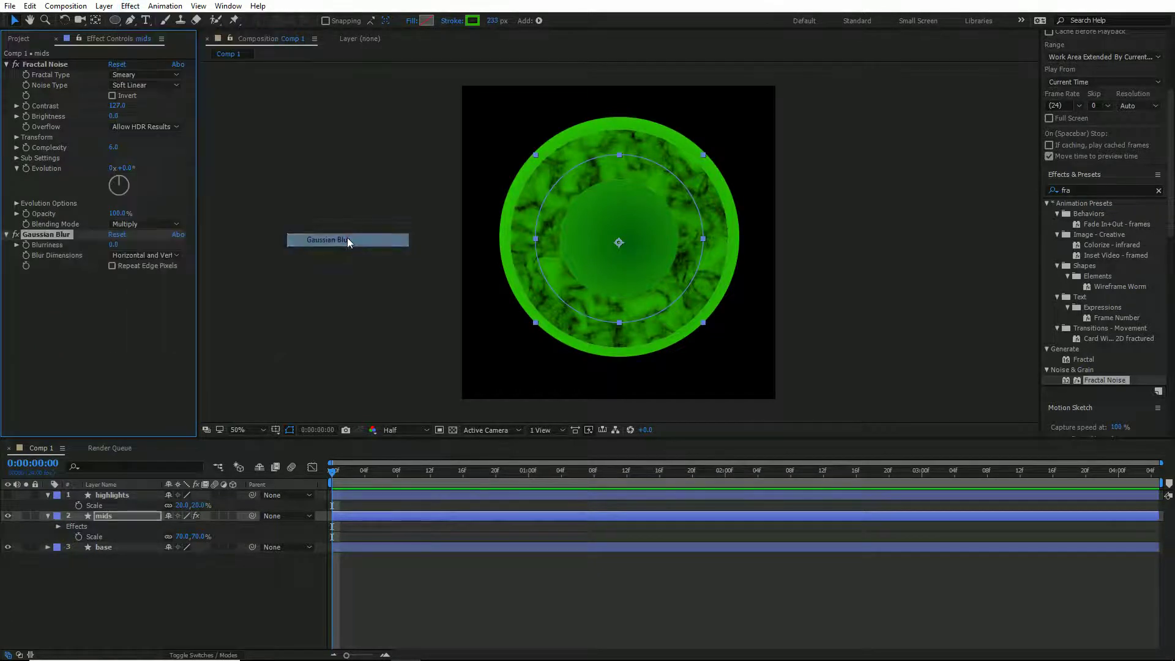
left_click_drag(114, 245, 380, 243)
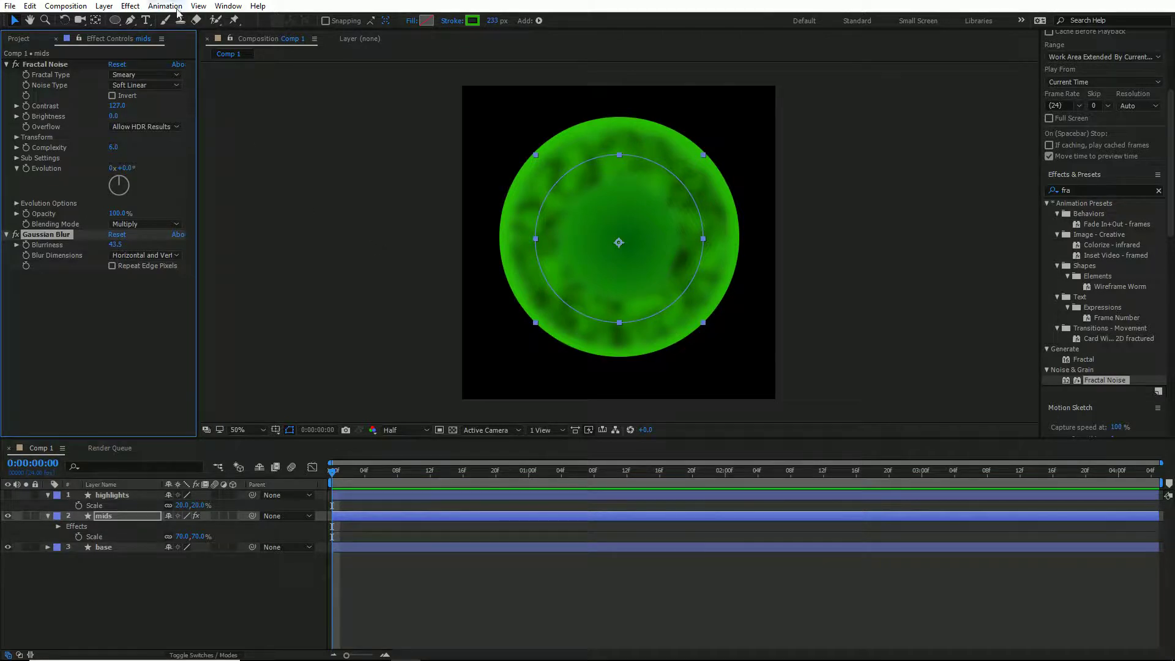
- Add a Twirl to mids with an angle of about 251°
left_click(130, 6)
mouse_move(233, 145)
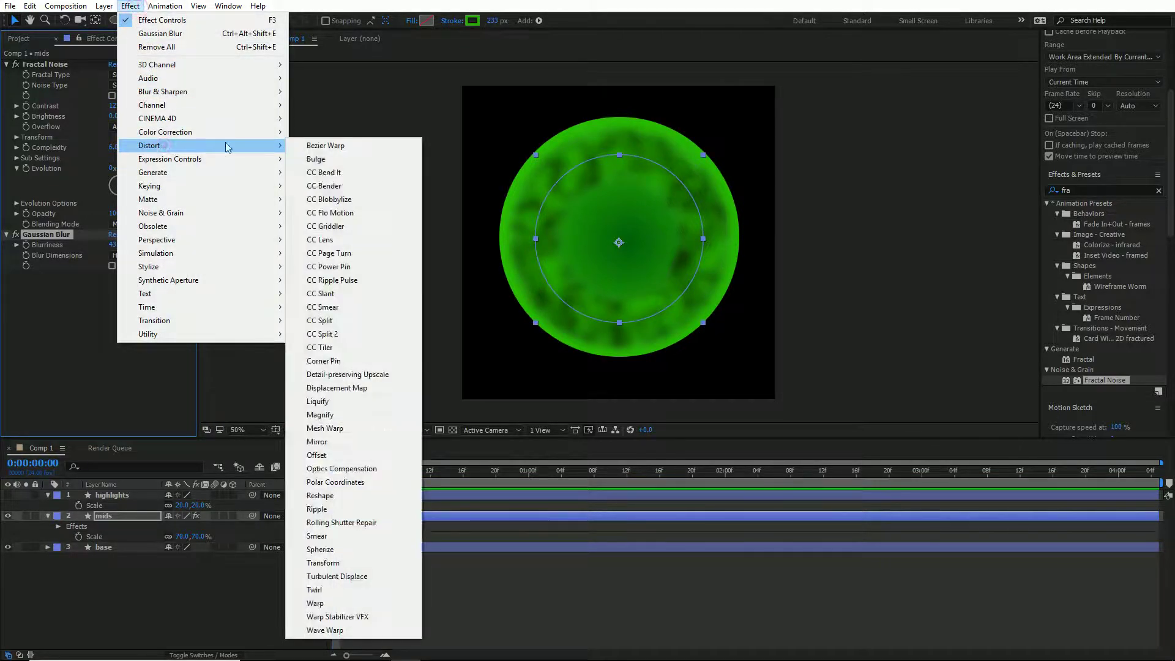
left_click(329, 590)
left_click_drag(125, 286, 301, 305)
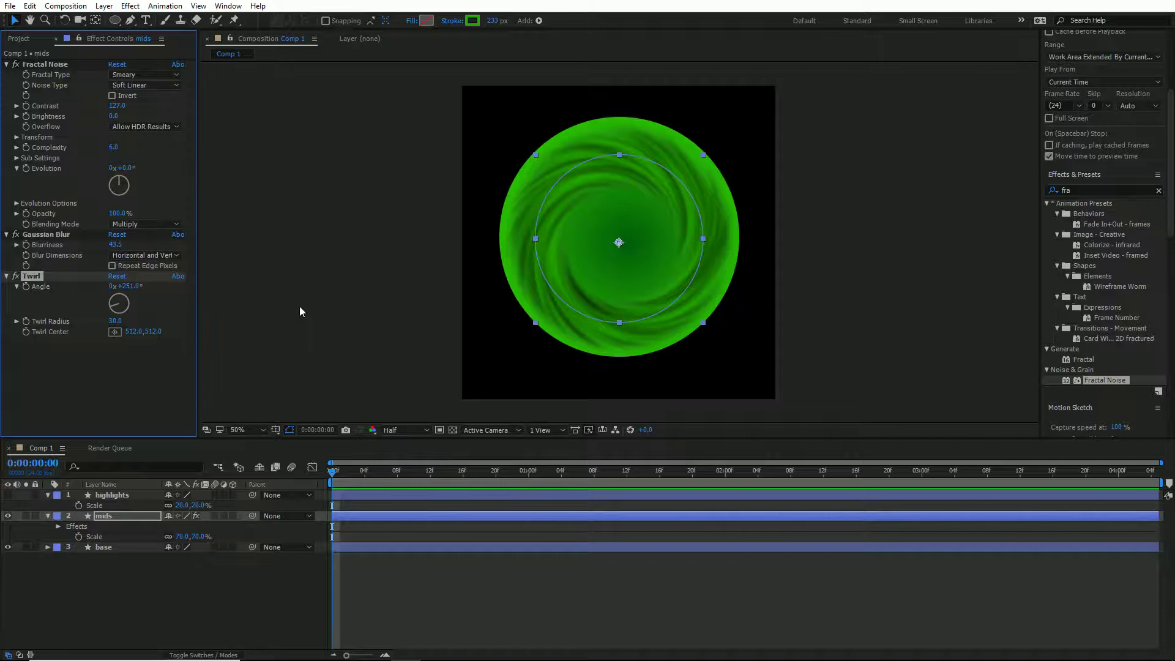
left_click(130, 6)
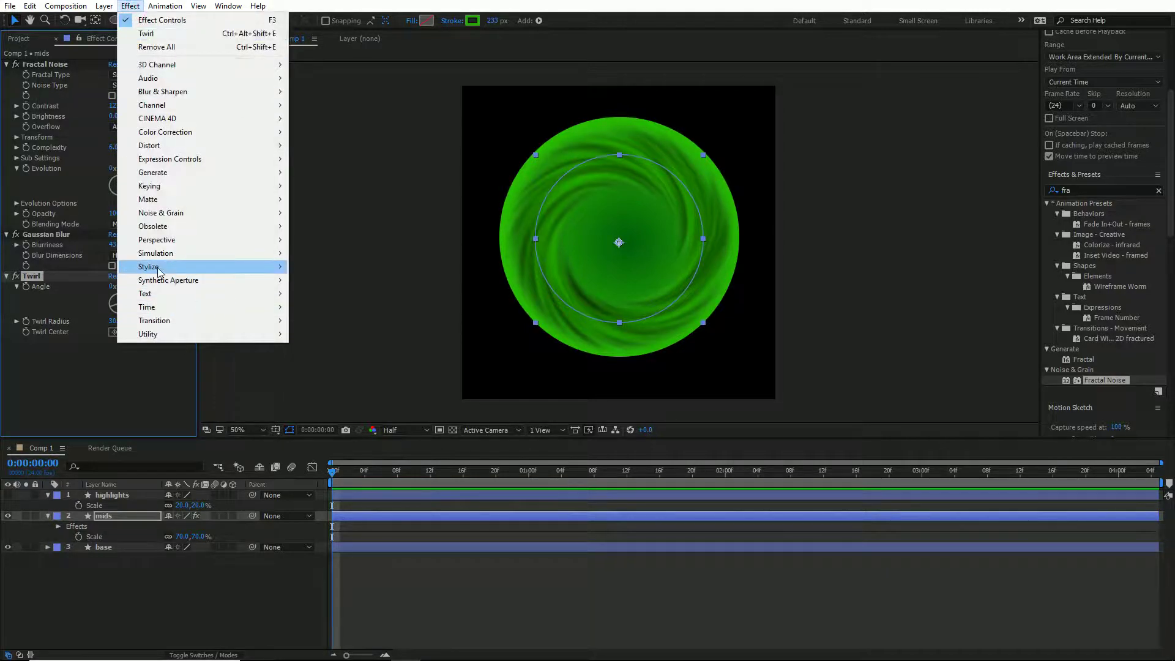
mouse_move(160, 269)
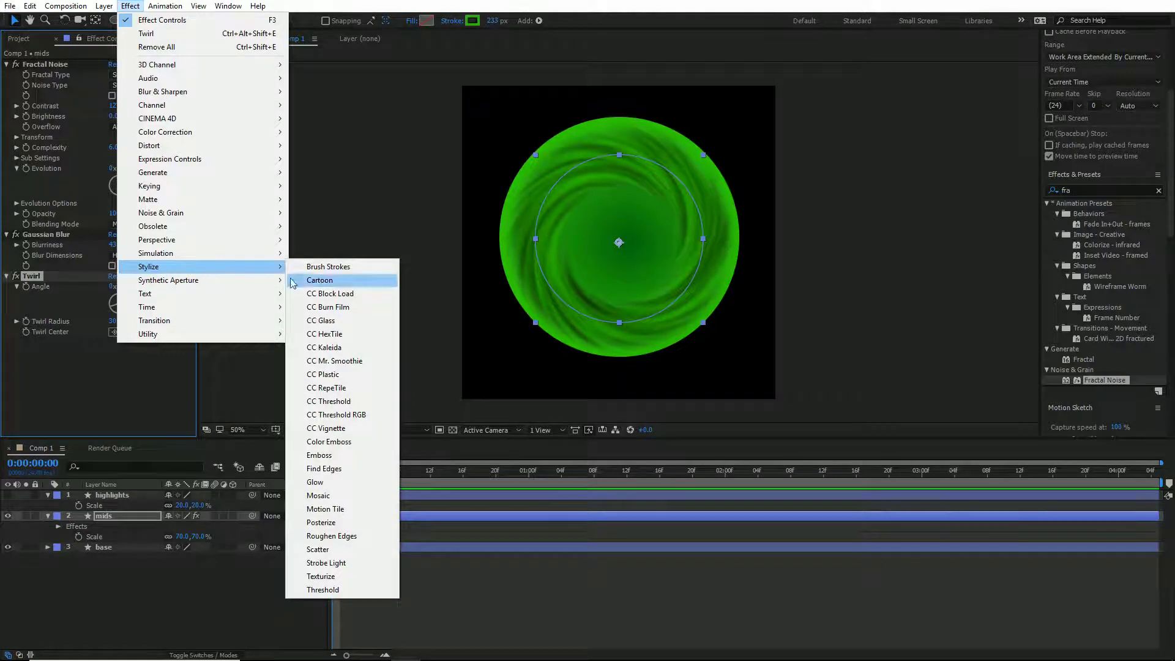
- Apply Cartoon to mids: detail radius 1.1, threshold 15.1, 11.3 shading steps
left_click(343, 281)
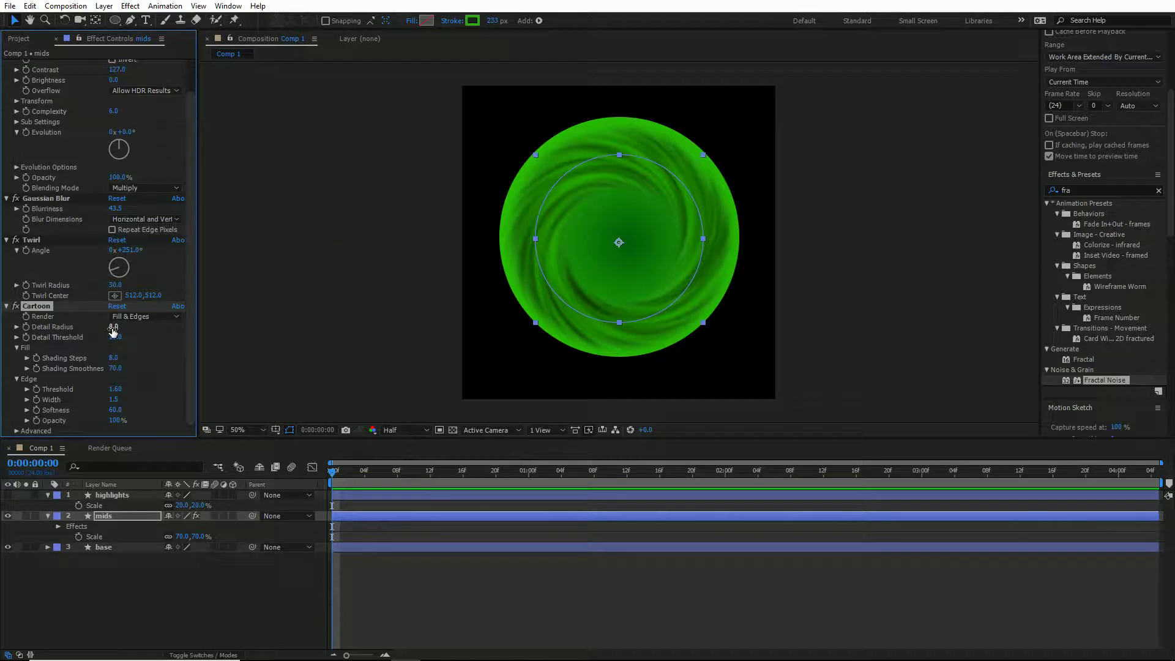
left_click_drag(113, 330, 148, 336)
left_click_drag(114, 326, 2, 366)
left_click_drag(117, 326, 122, 327)
left_click_drag(118, 340, 259, 336)
left_click_drag(118, 338, 207, 339)
mouse_move(112, 362)
left_mouse_down()
mouse_move(183, 350)
mouse_move(130, 355)
mouse_move(149, 367)
mouse_move(75, 366)
mouse_move(2, 403)
left_mouse_up()
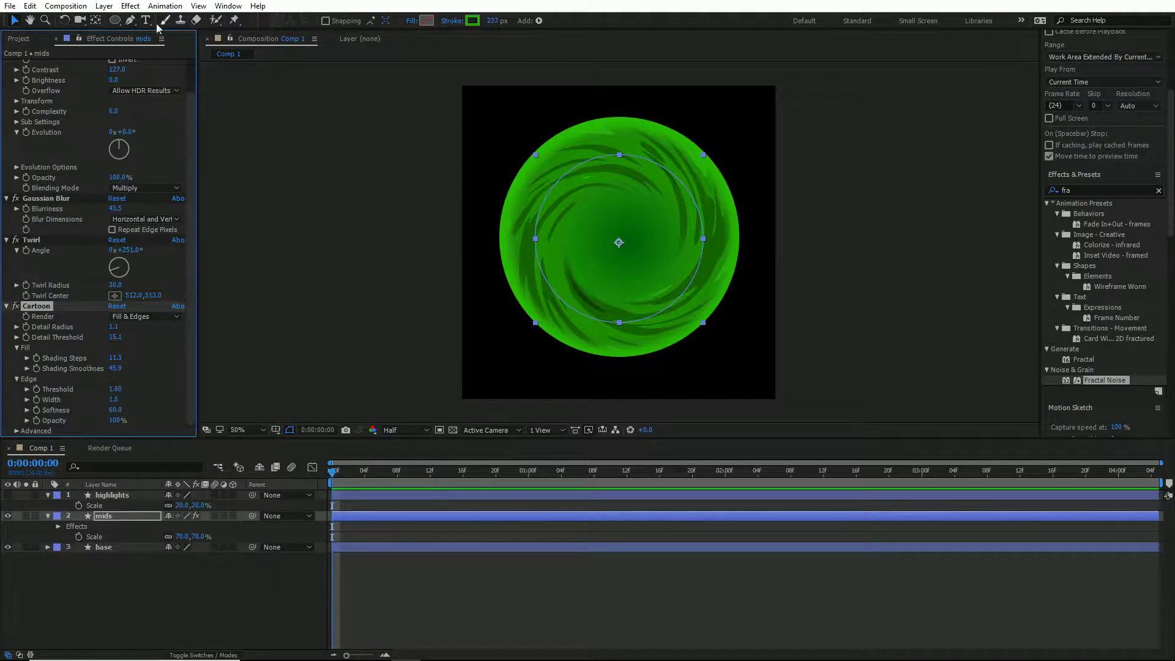
left_click(130, 6)
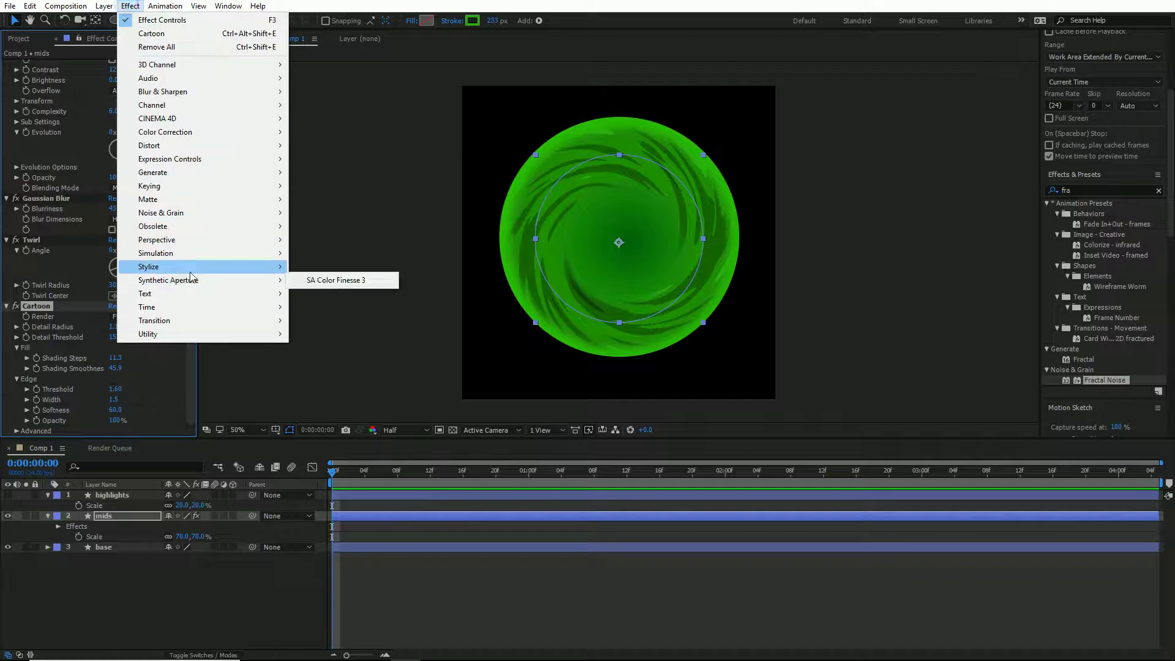
- Add a Ripple with a larger radius to mids and raise its Fractal Noise contrast to 154
mouse_move(180, 146)
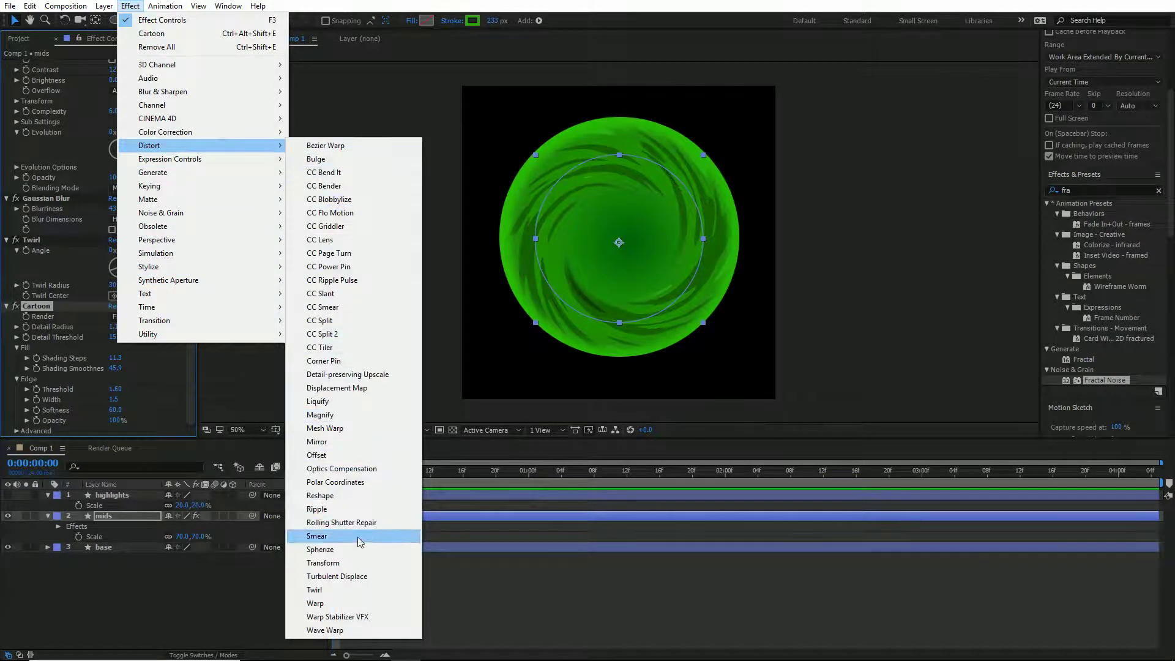
left_click(367, 509)
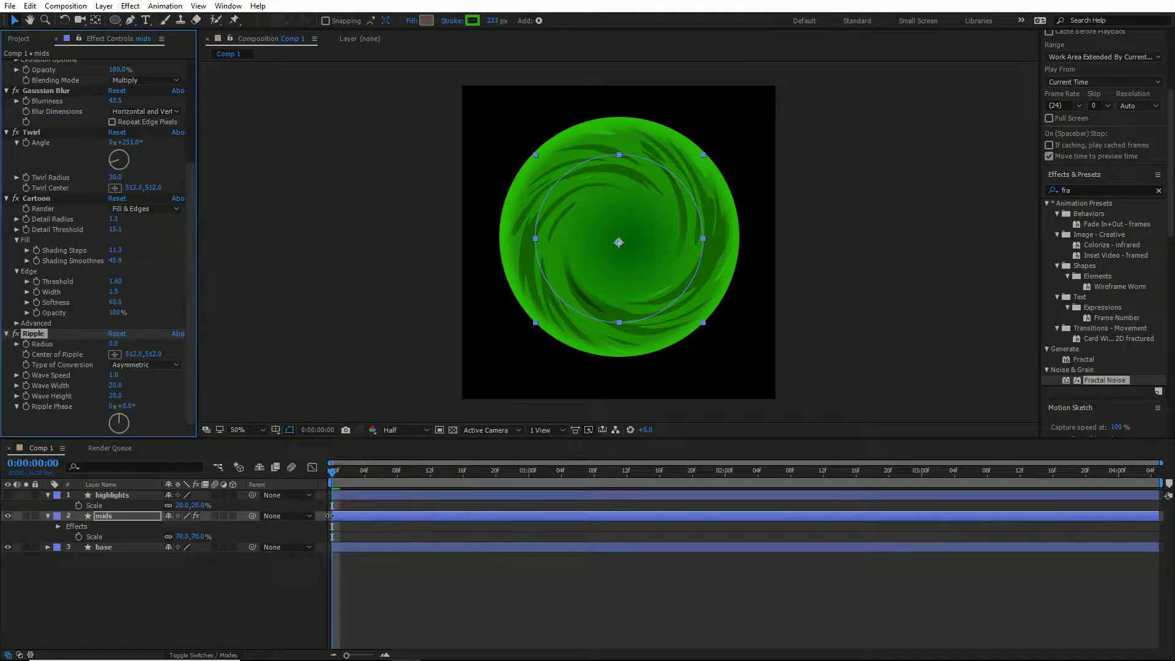
left_click_drag(114, 344, 141, 344)
scroll(119, 263, "up", 5)
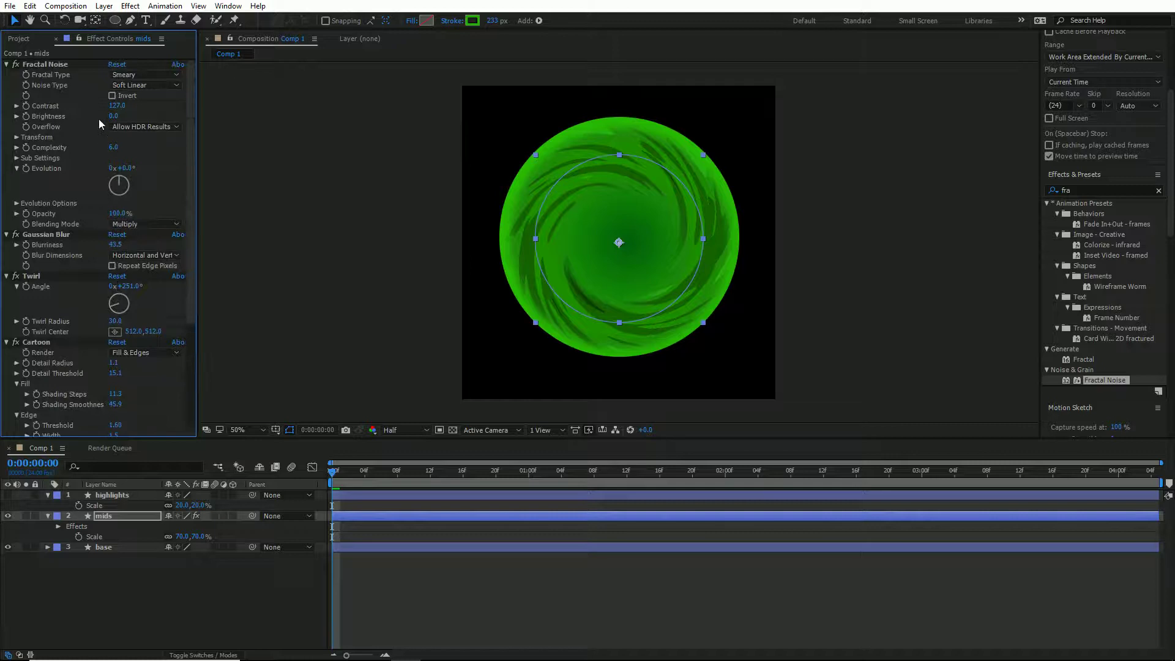
mouse_move(117, 106)
left_mouse_down()
mouse_move(157, 106)
mouse_move(139, 109)
left_mouse_up()
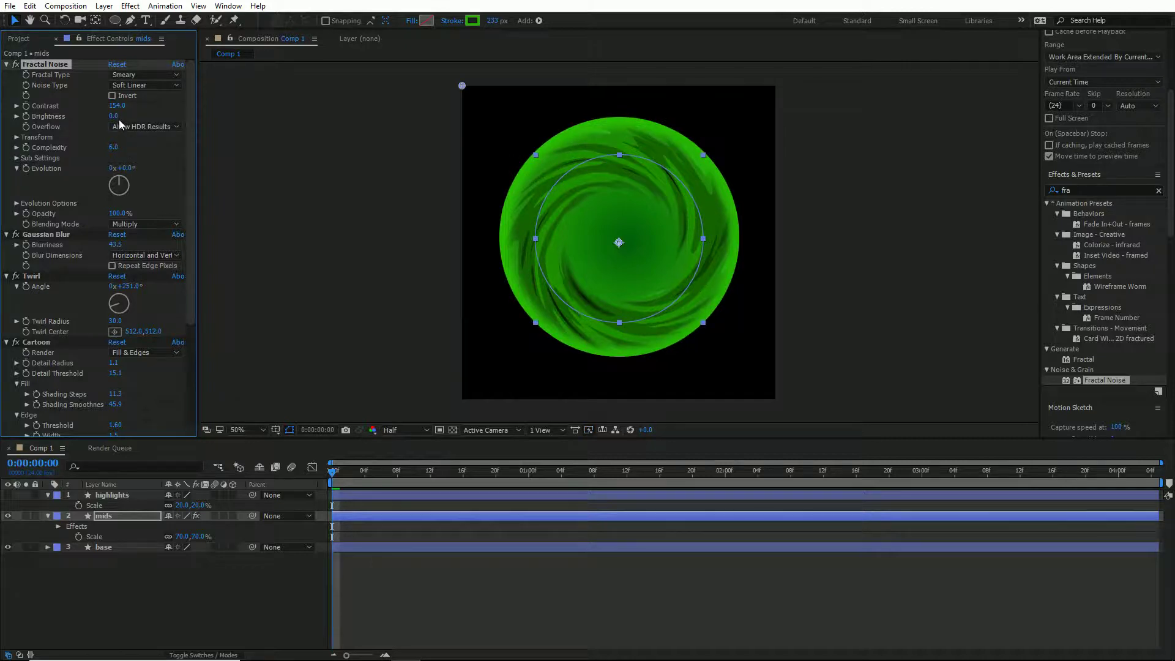
- Show the highlights layer and delete the Ripple effect from mids
left_click(126, 606)
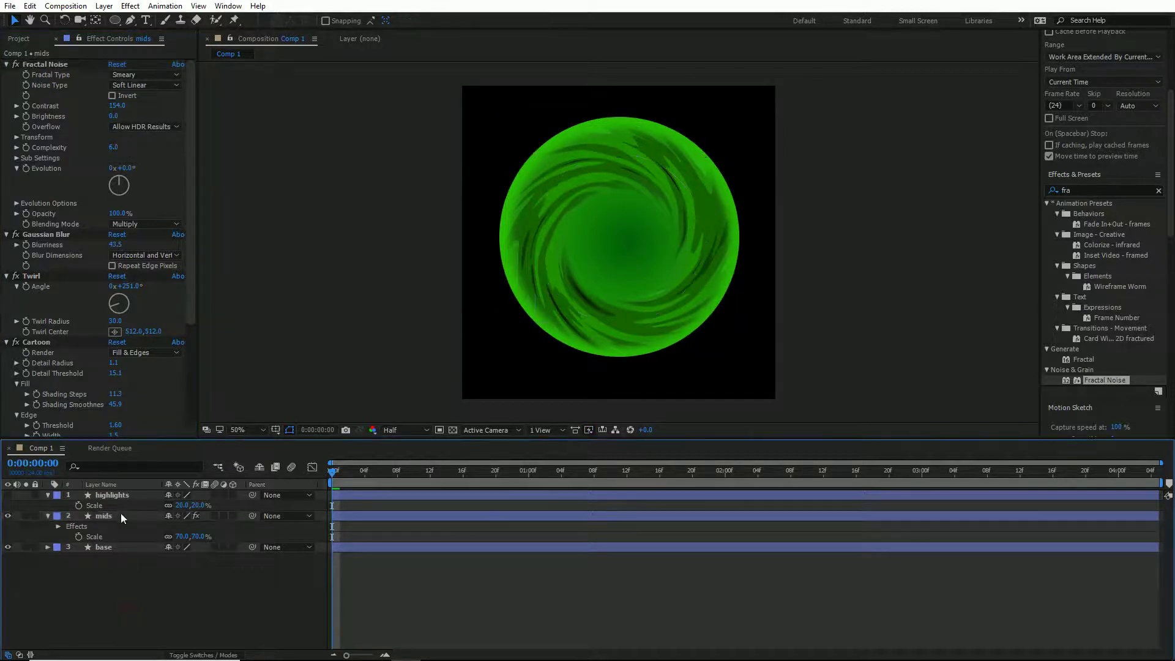
left_click(117, 517)
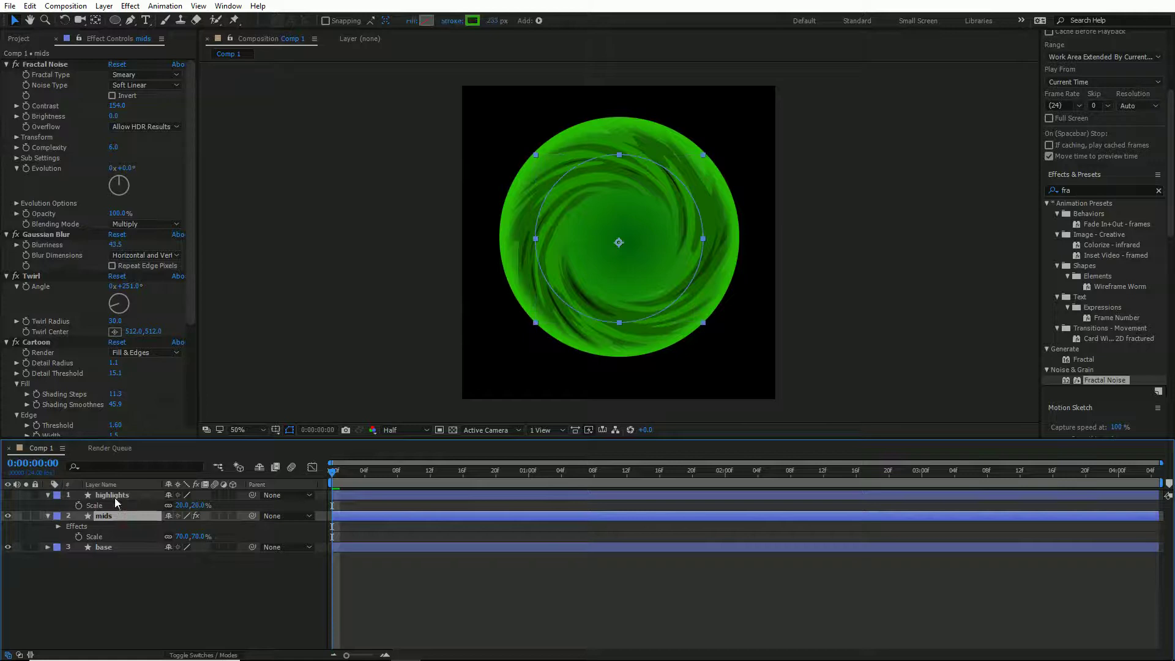
left_click(8, 494)
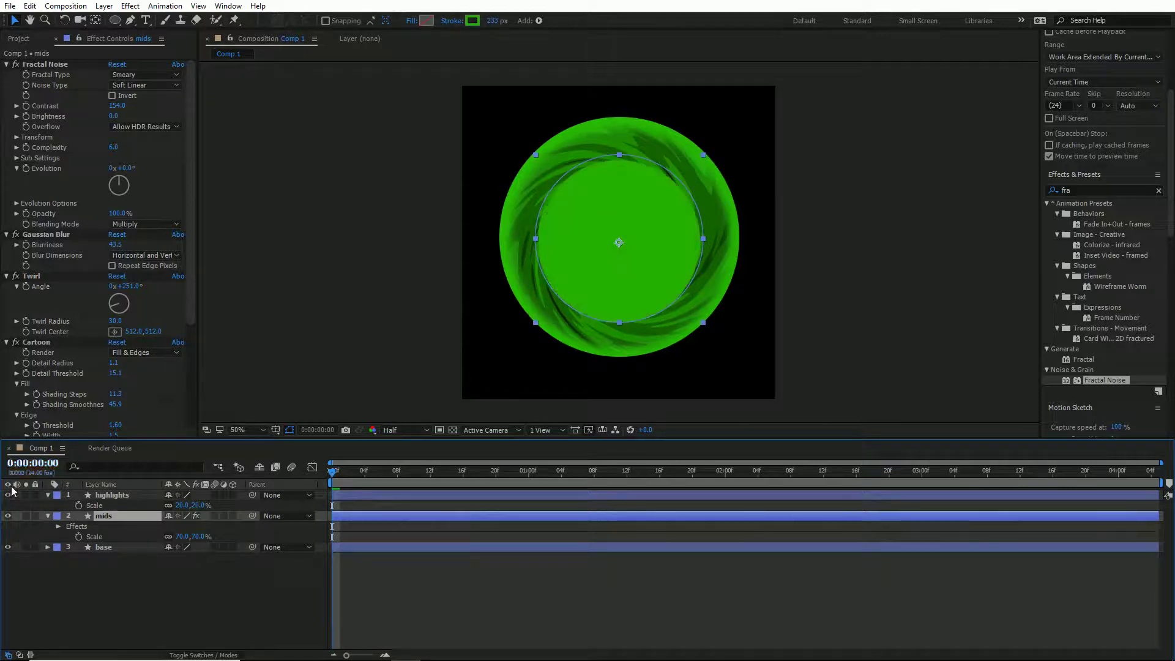
scroll(49, 406, "down", 2)
scroll(49, 406, "down", 3)
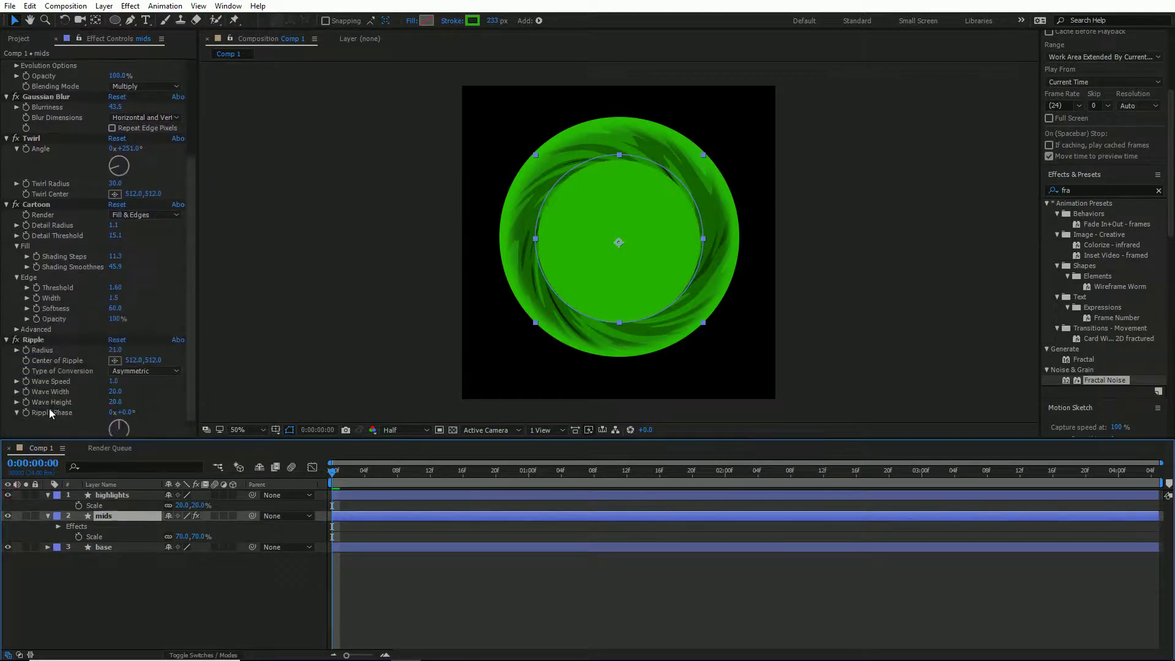
left_click(42, 335)
key("Delete")
- Paste mids' effects onto highlights, lower its noise contrast to 110, and hide it
scroll(39, 340, "up", 3)
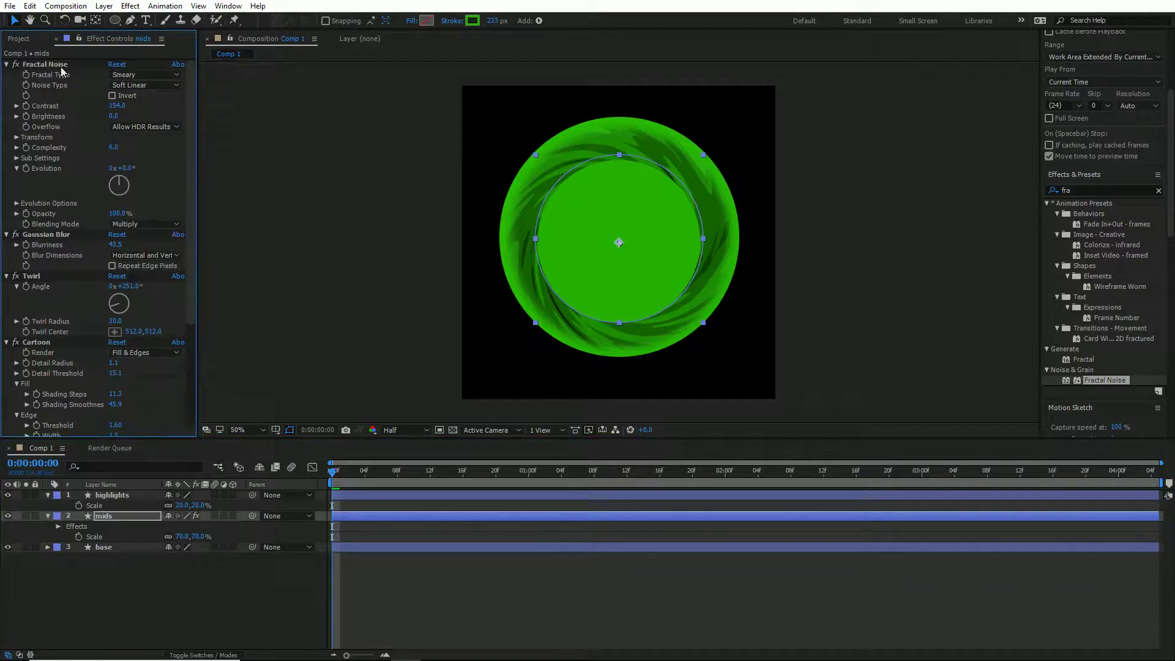
key("ctrl+a")
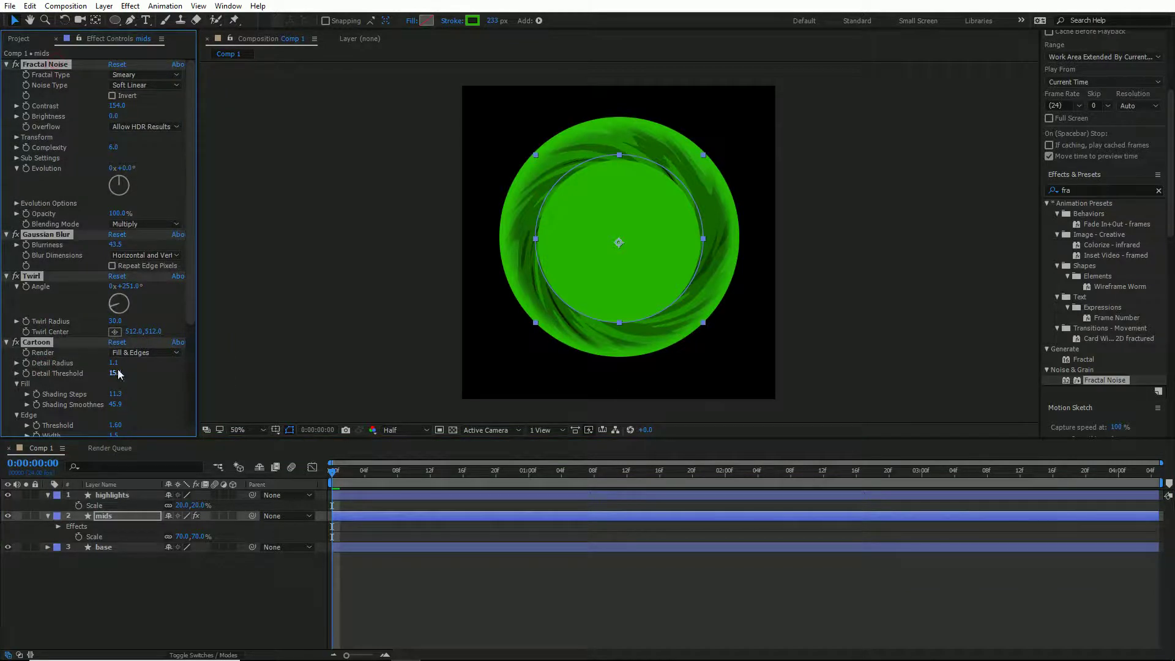
left_click(119, 496)
key("ctrl+v")
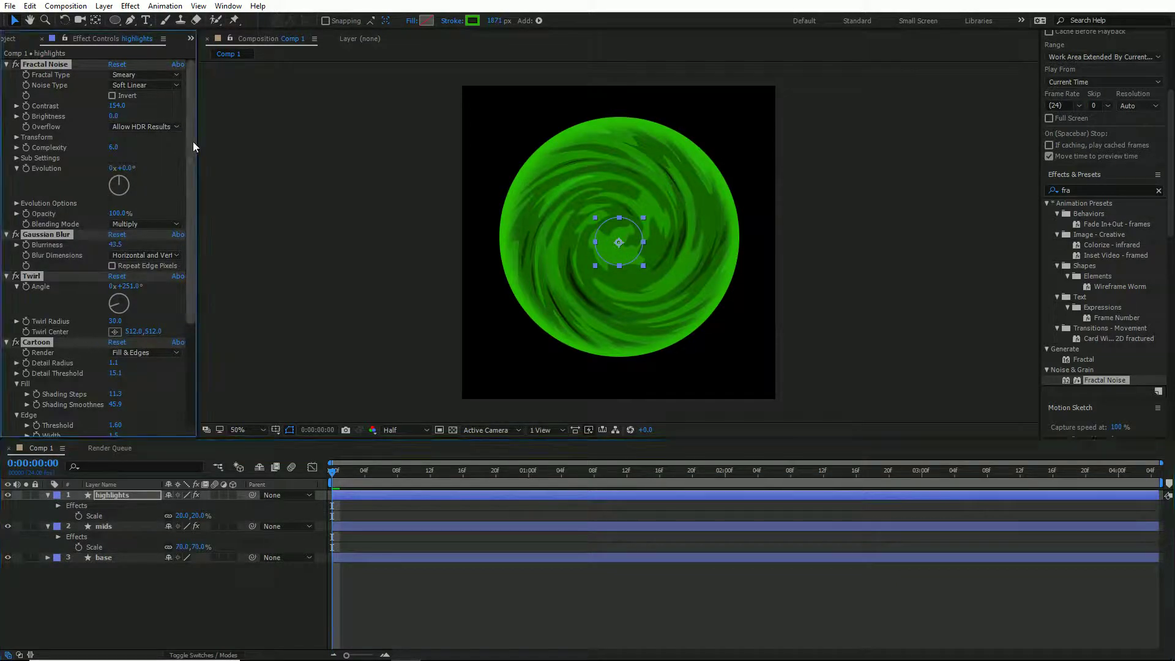
left_click_drag(192, 141, 193, 143)
left_click(155, 101)
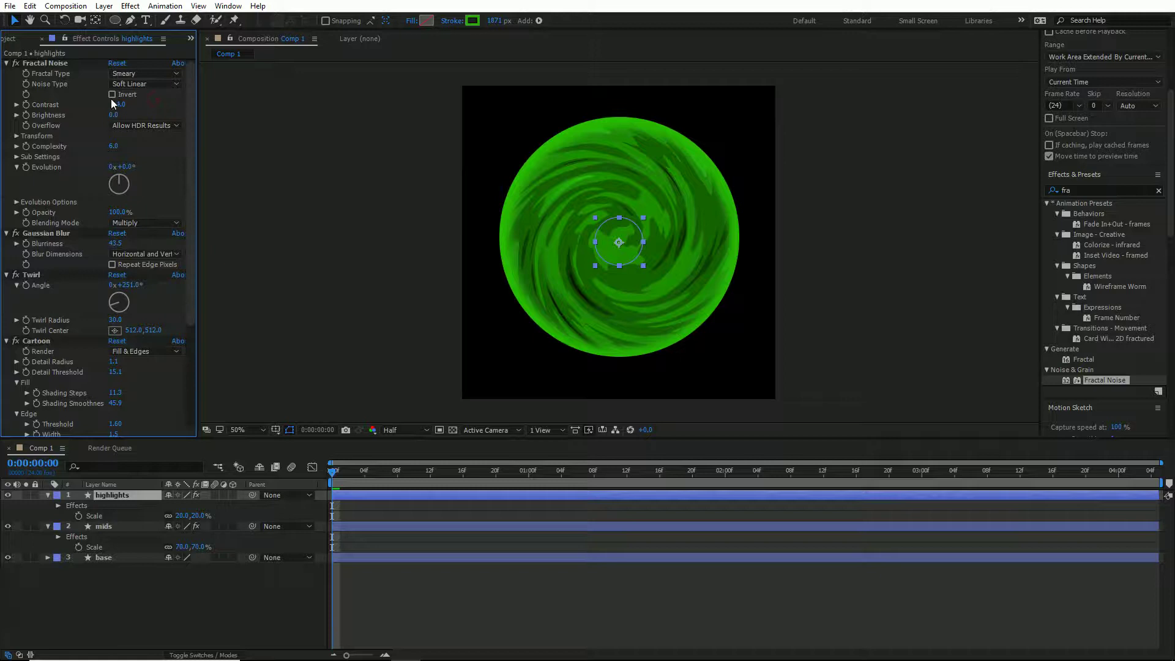
left_click_drag(119, 108, 89, 102)
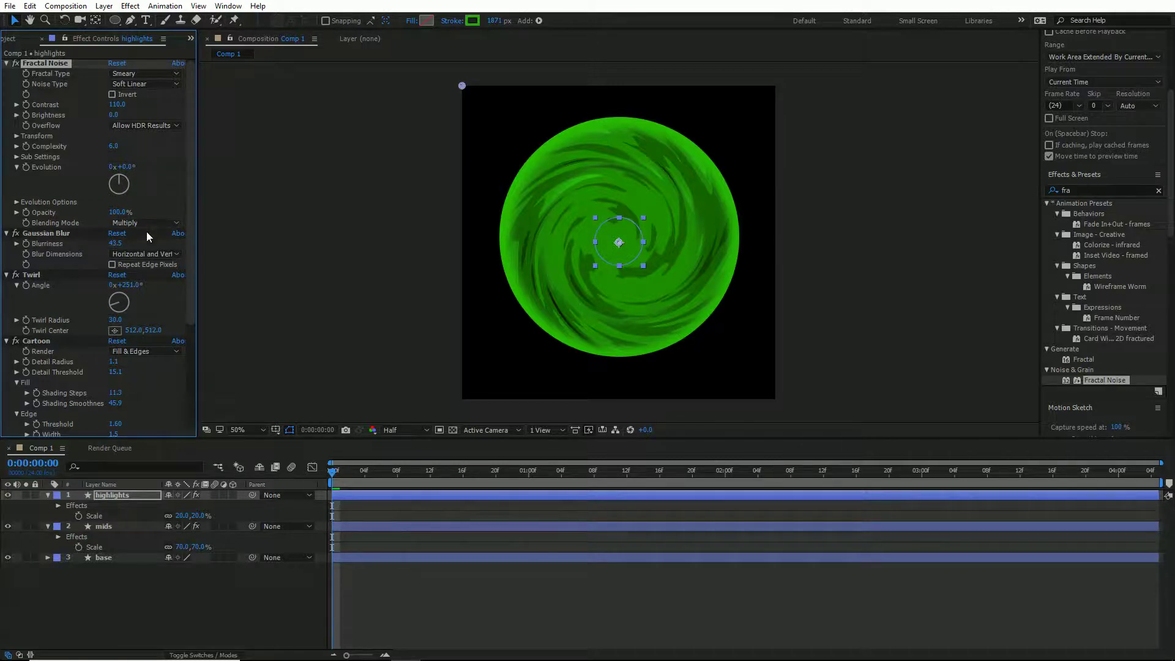
left_click(8, 495)
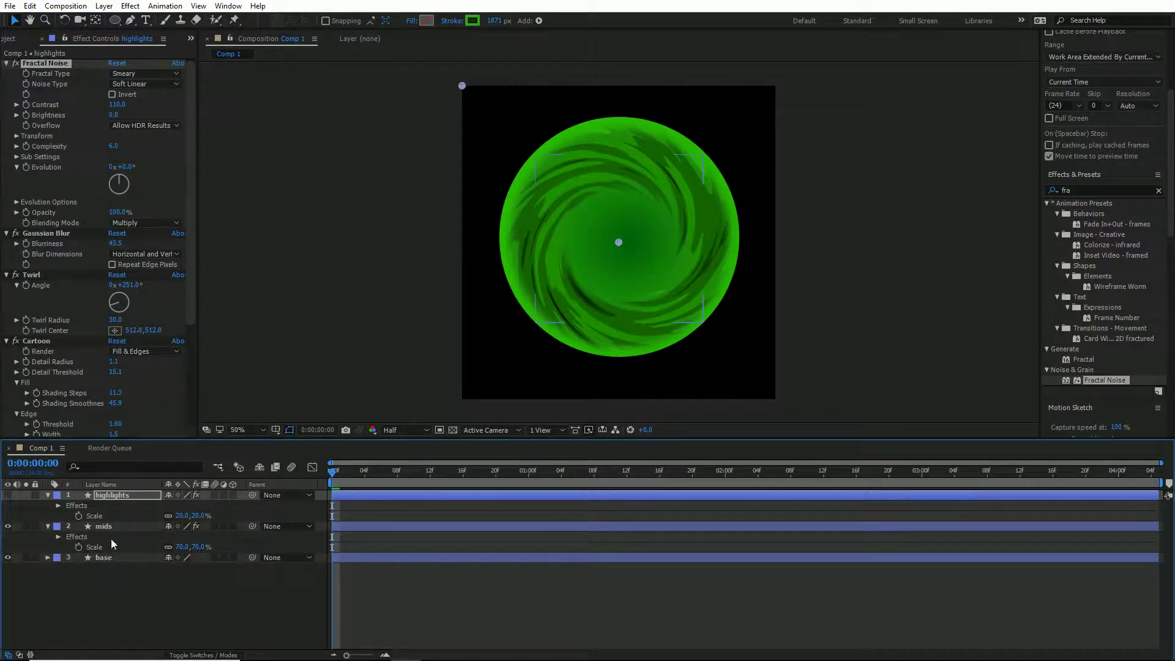
- Compare Hue and Multiply on the mids layer, then settle on Darken blending over the base
left_click(103, 528)
left_click(20, 655)
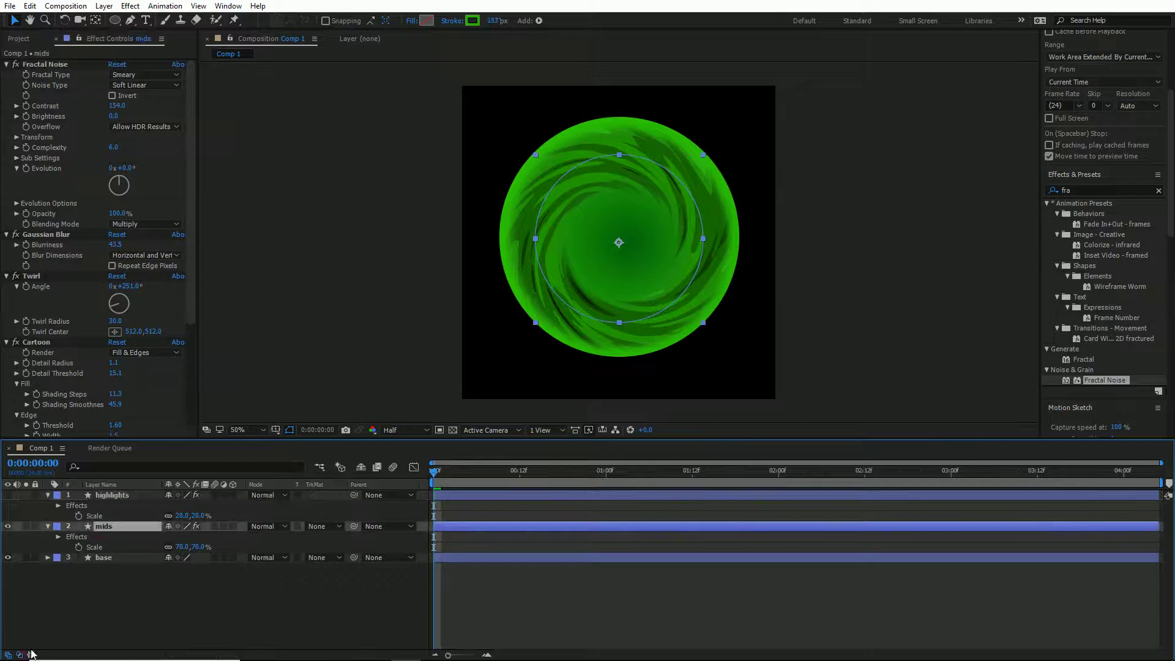
left_click(262, 527)
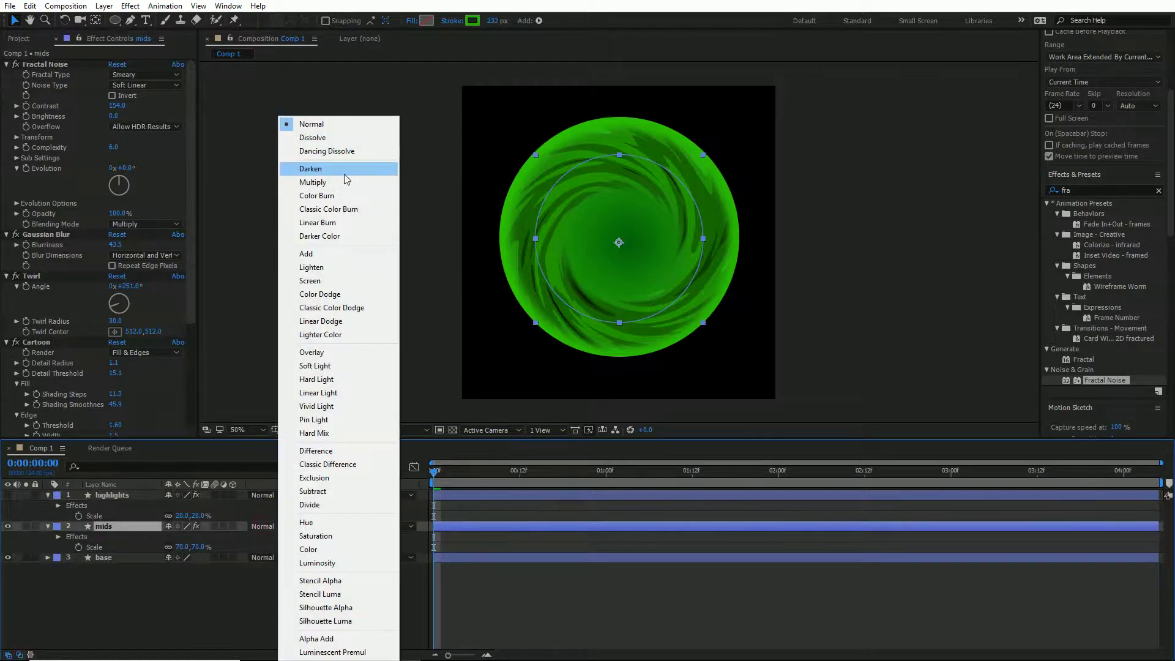
left_click(344, 173)
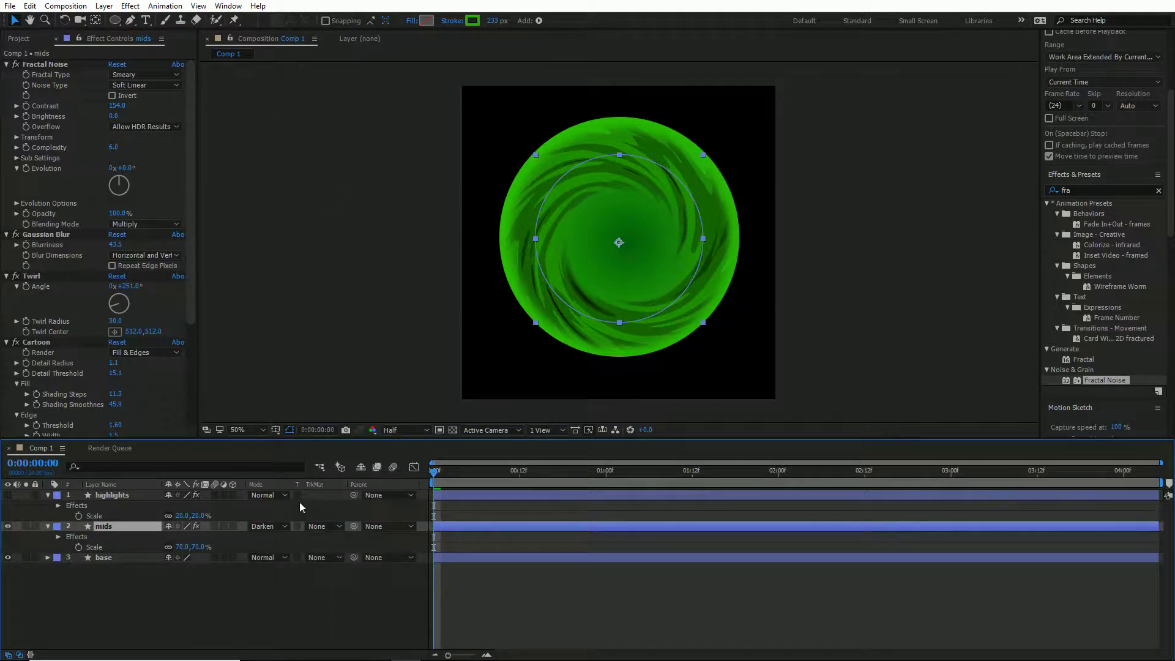
left_click(287, 526)
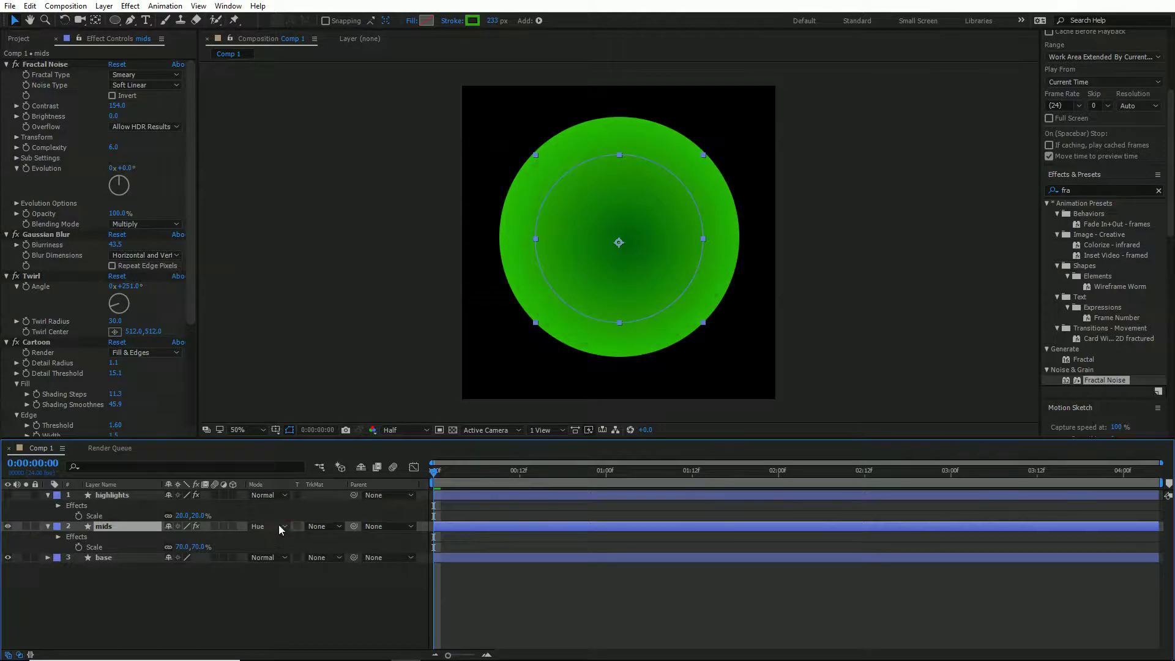
left_click(280, 528)
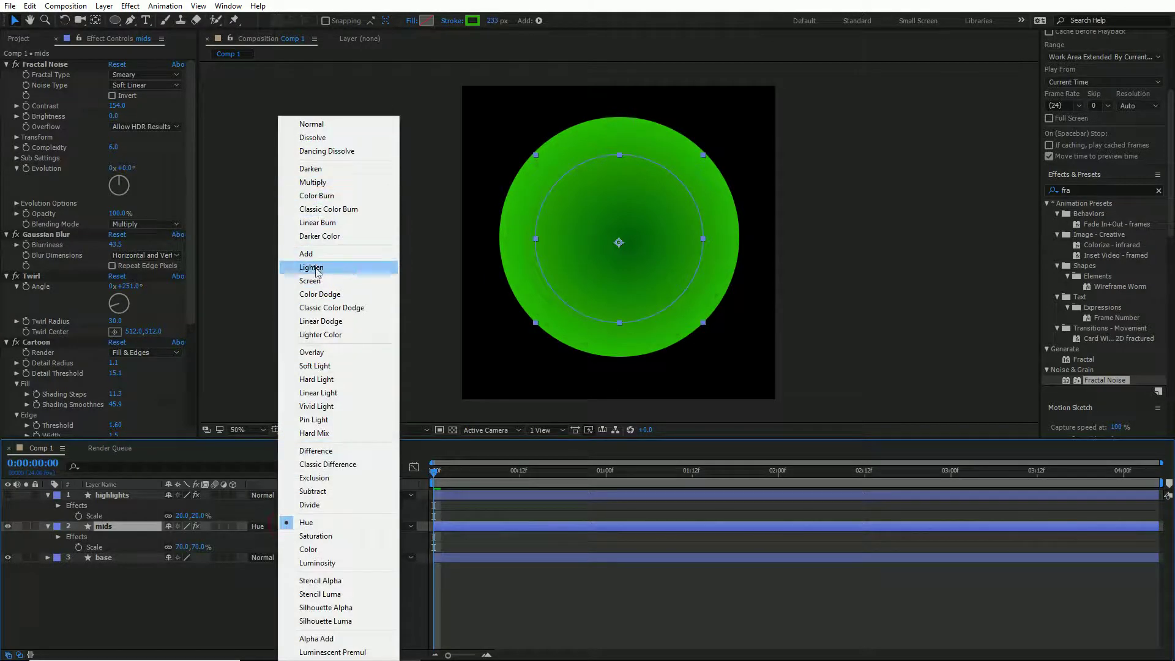
left_click(316, 183)
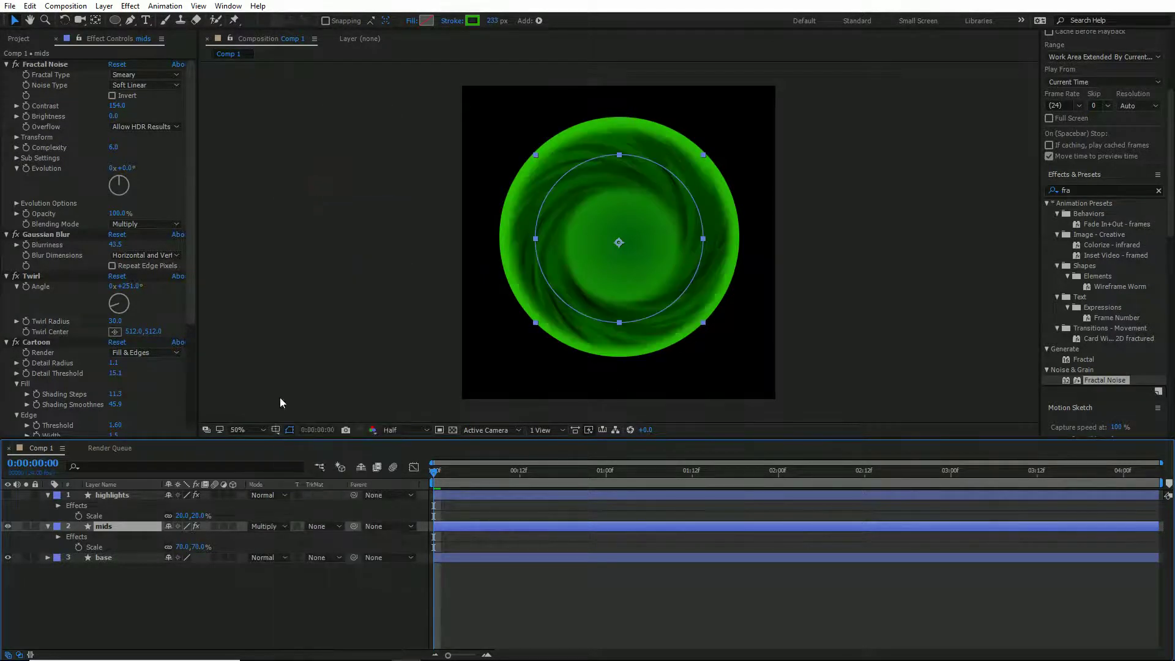
left_click(276, 530)
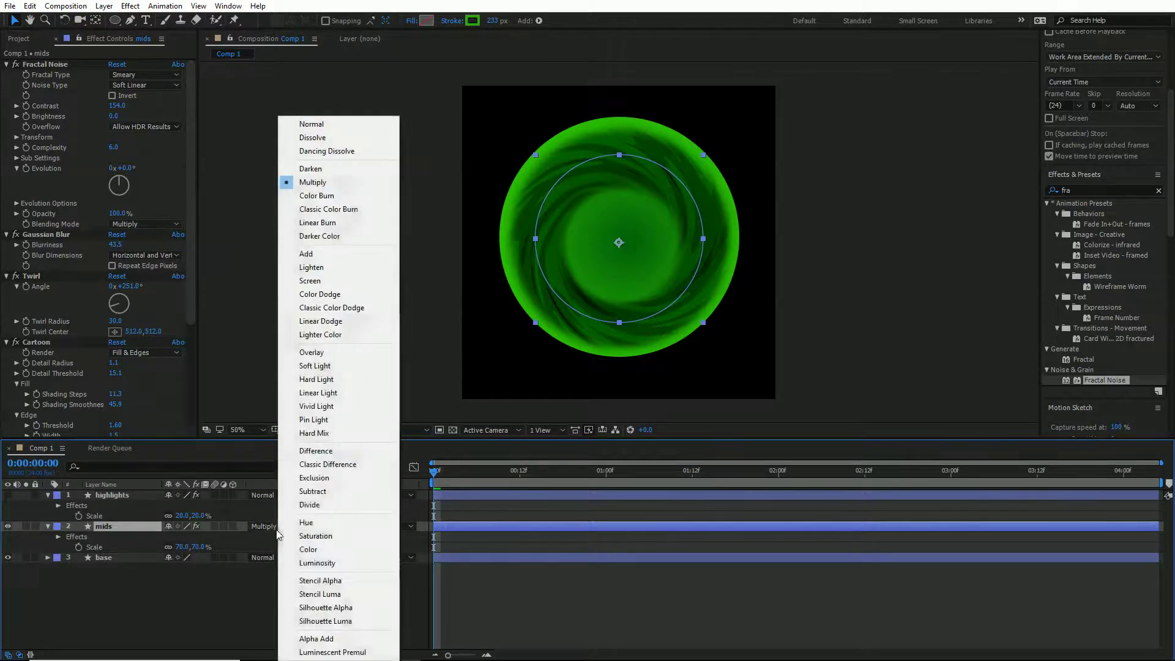
left_click(312, 169)
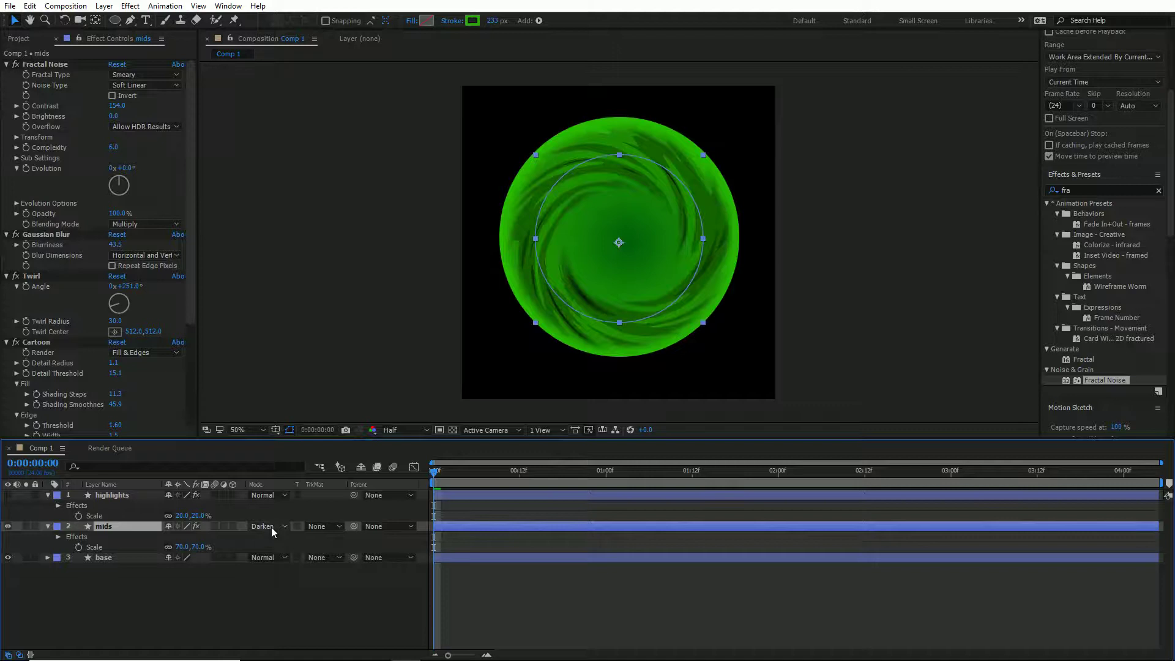
- Make the highlights layer visible and blend it in Color Dodge after testing Lighten and Screen
left_click(114, 495)
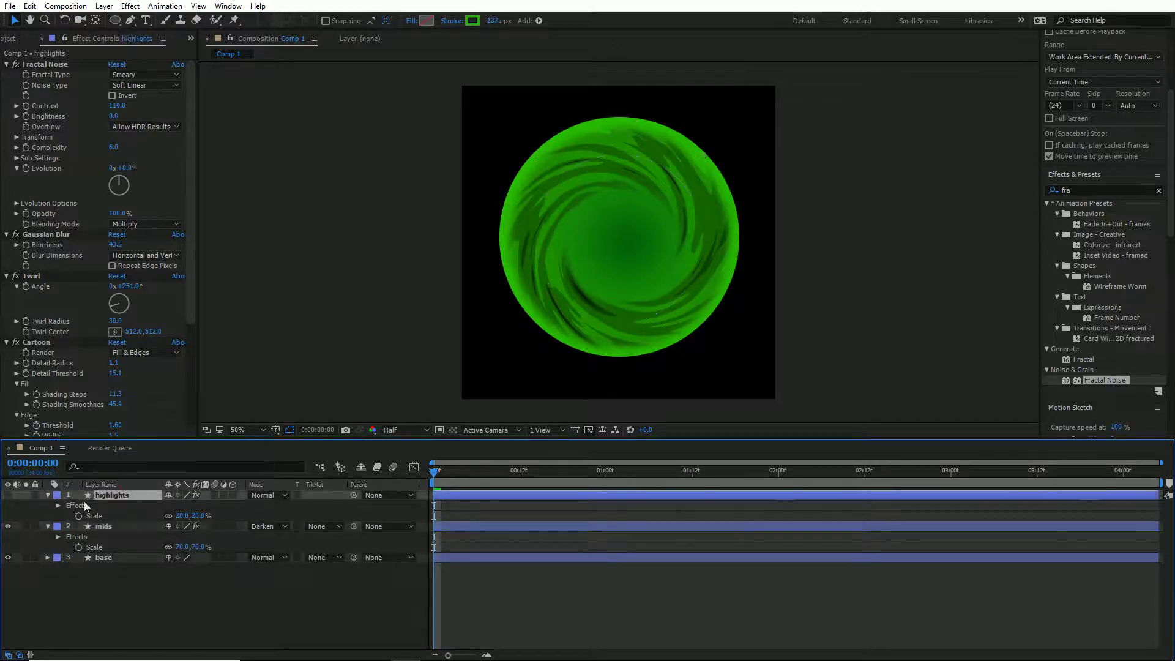
left_click(7, 495)
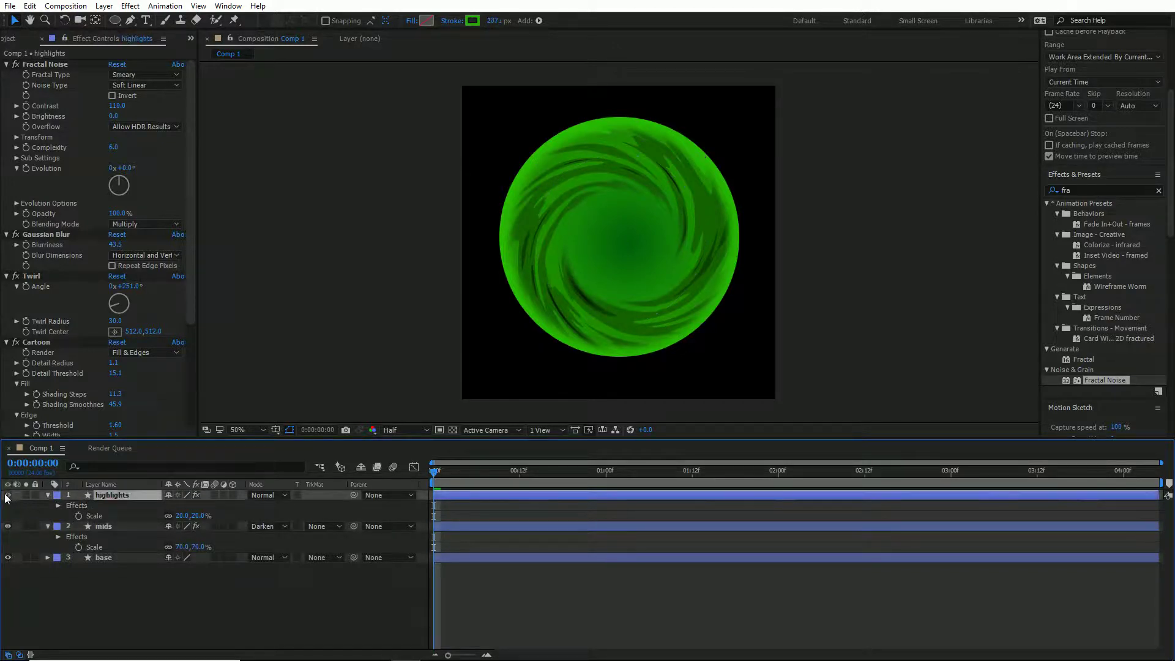
left_click(276, 496)
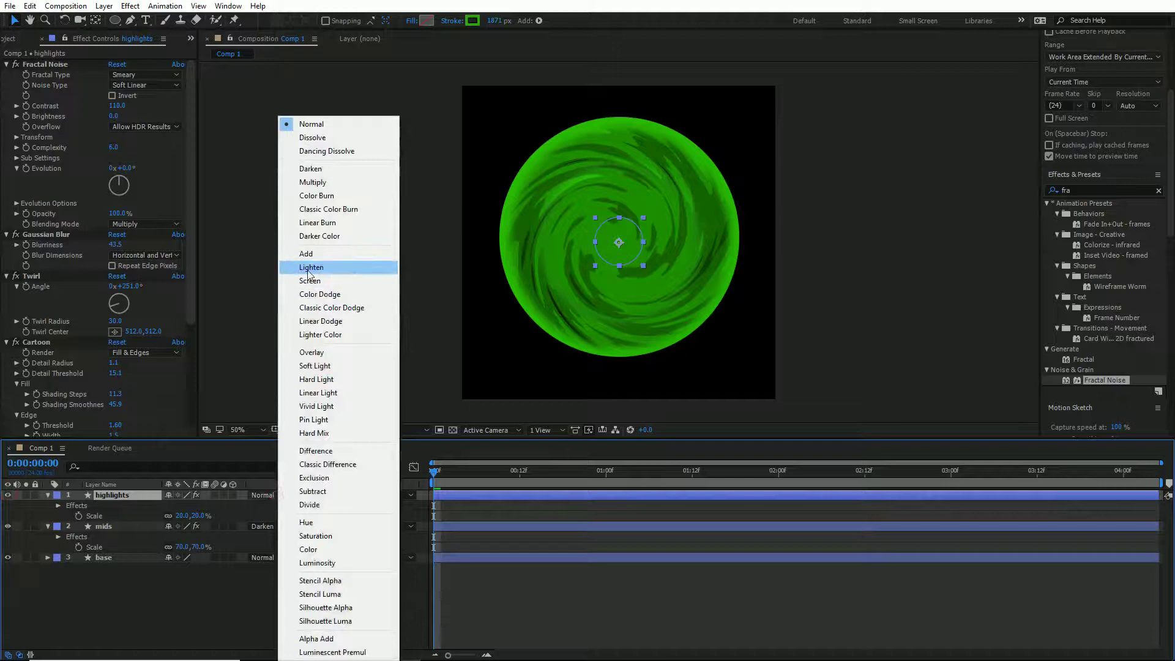
left_click(311, 268)
left_click(278, 497)
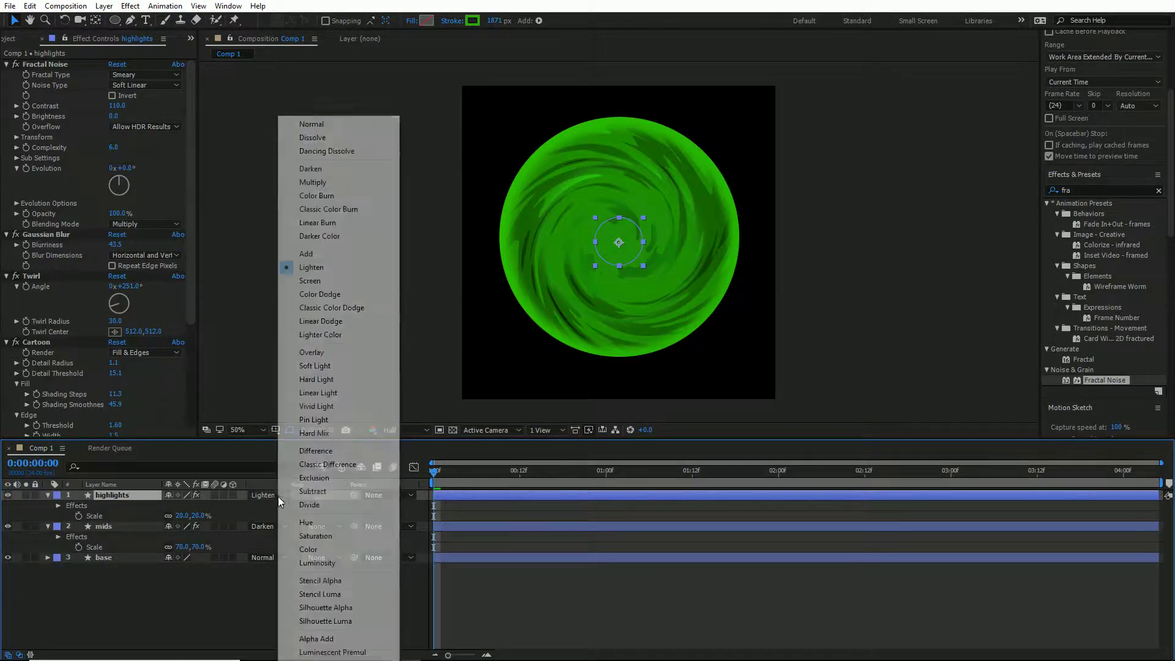
left_click(309, 280)
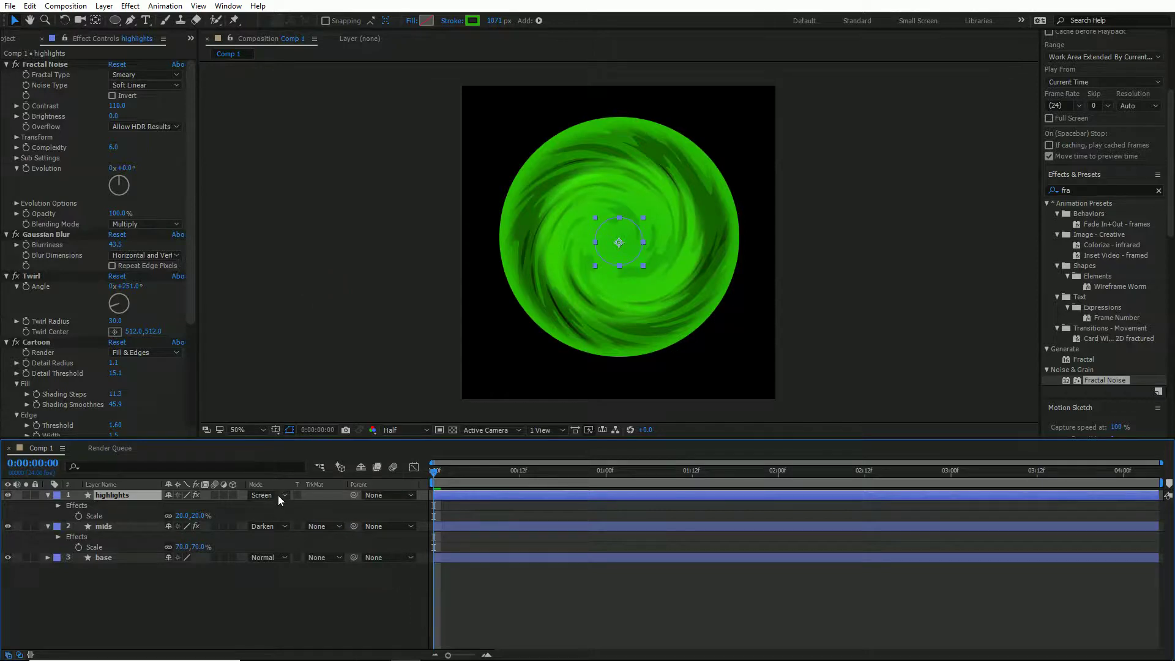
left_click(278, 495)
left_click(309, 294)
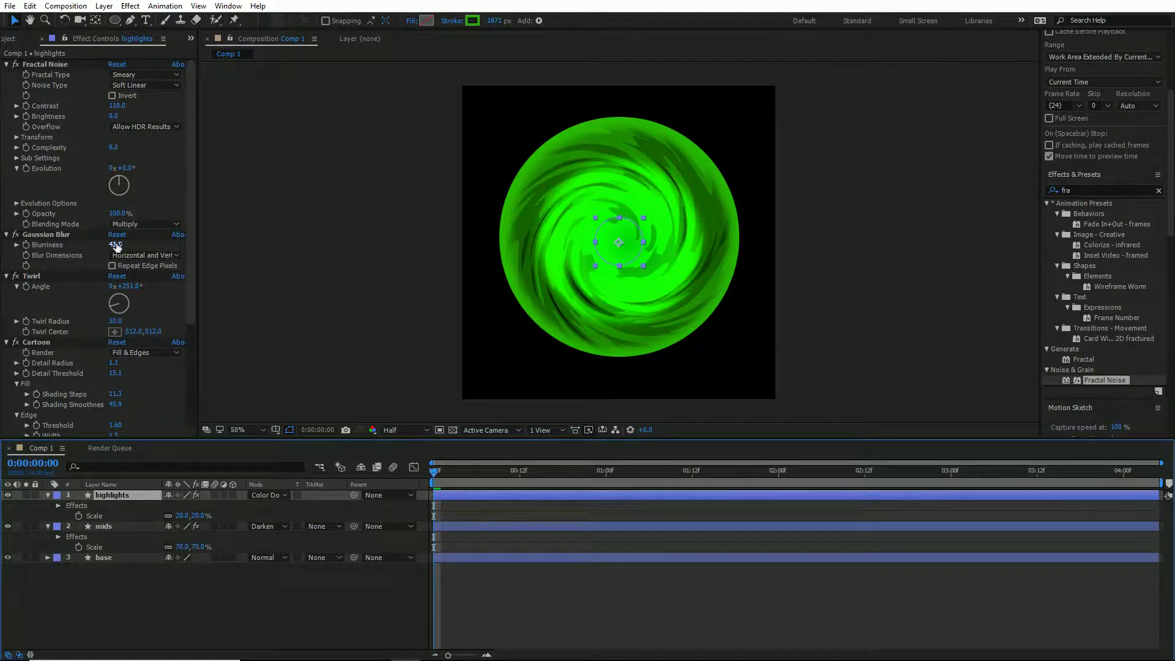
- Set the highlights Gaussian Blur blurriness to about 18.2 and hide the mids layer
left_click_drag(116, 245, 1, 252)
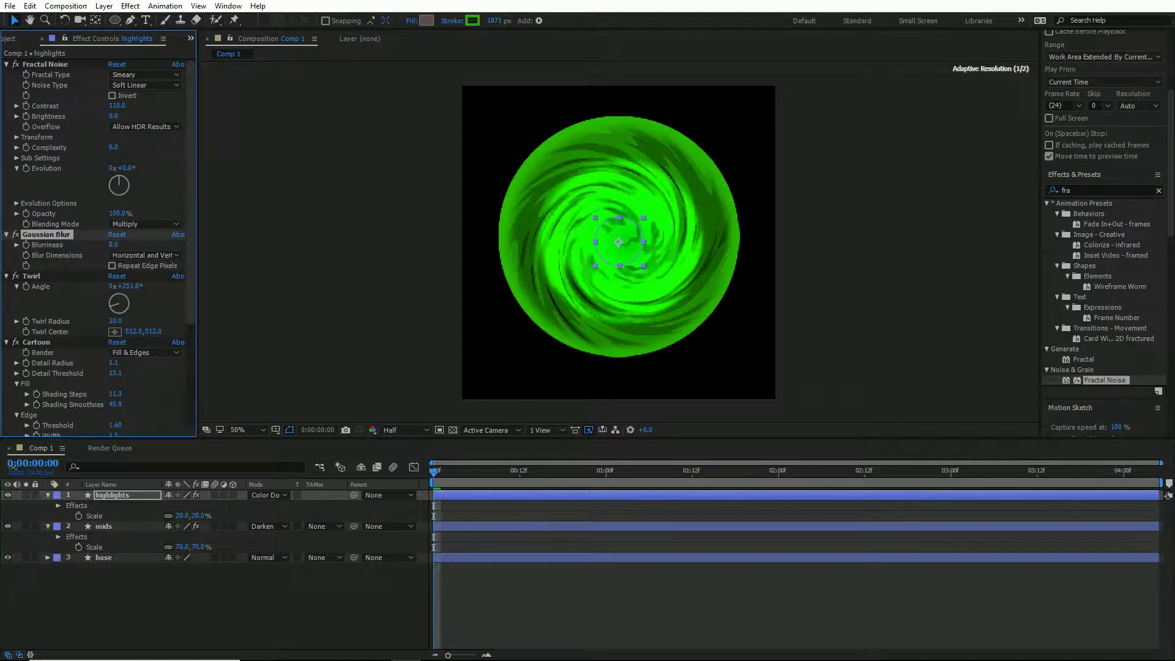
left_click_drag(12, 467, 39, 515)
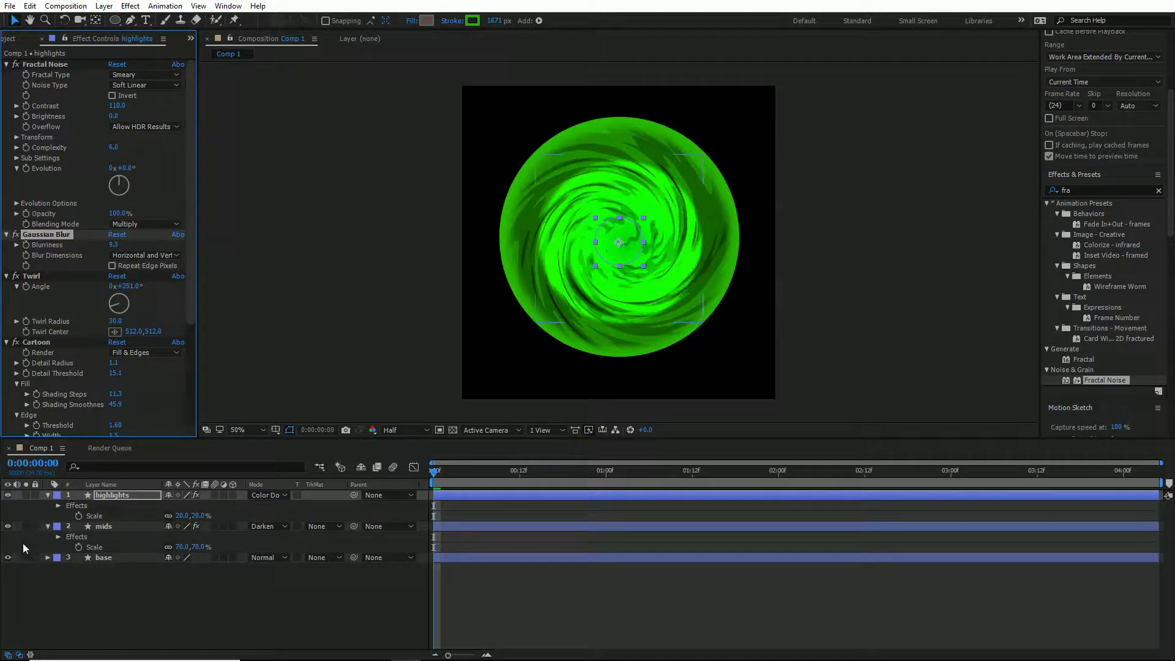
left_click(8, 527)
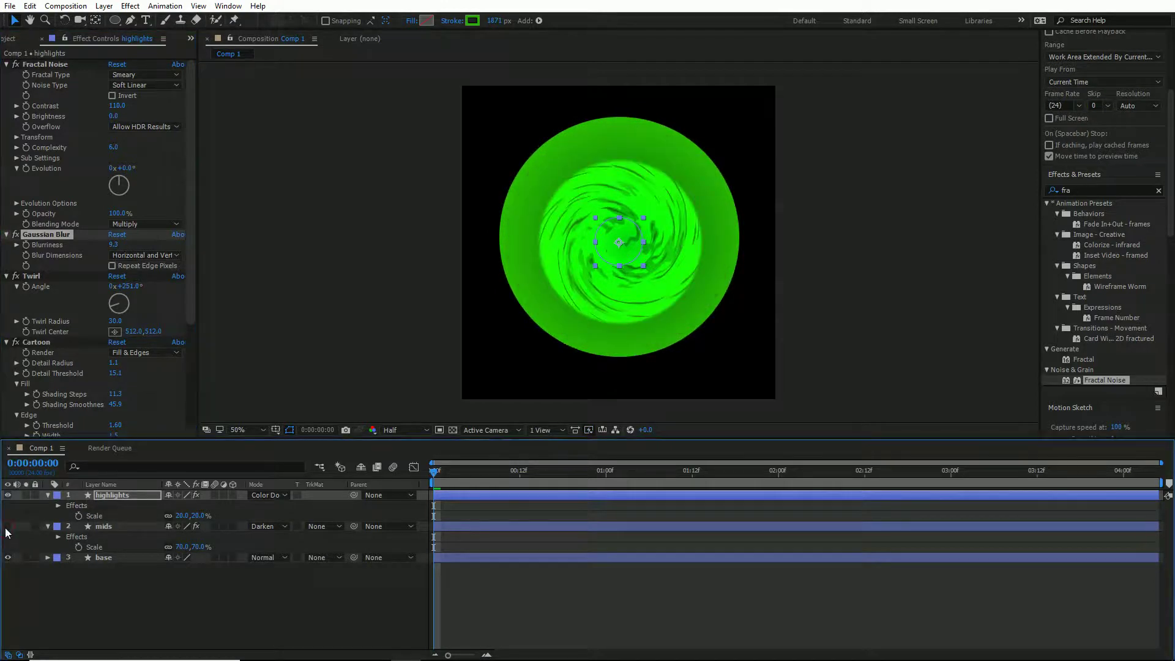
left_click(7, 527)
left_click(7, 526)
left_click_drag(114, 245, 169, 240)
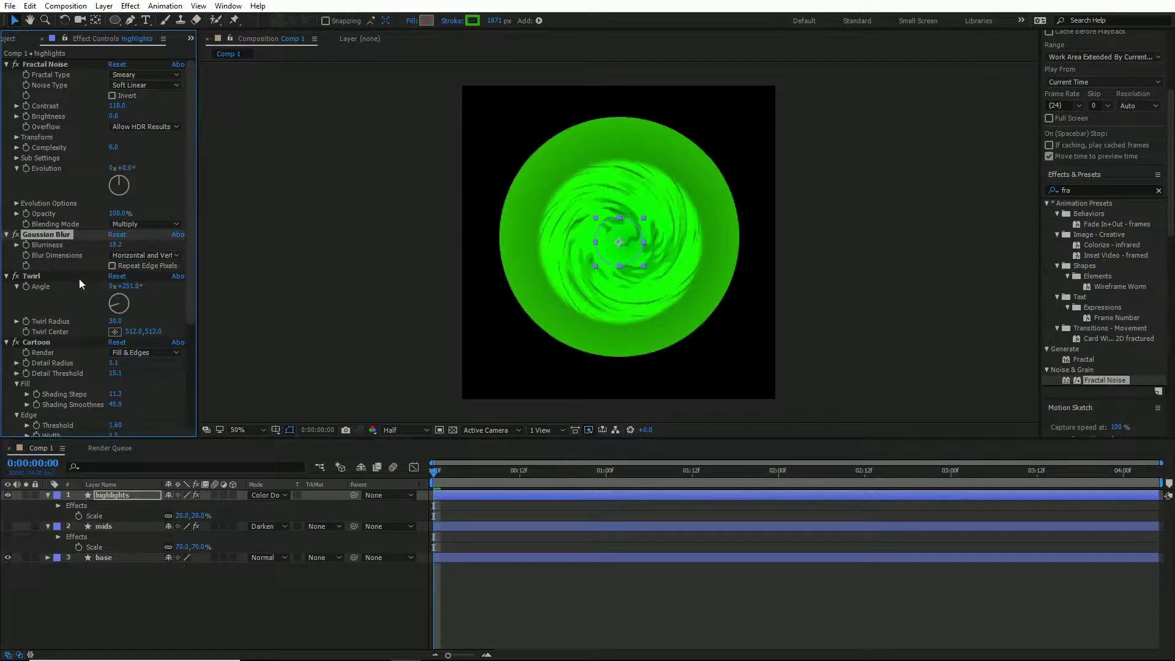
- Set the highlights Twirl Angle to -180° and fine-tune the cartoon detail threshold
left_click(129, 287)
type("-180")
key("Return")
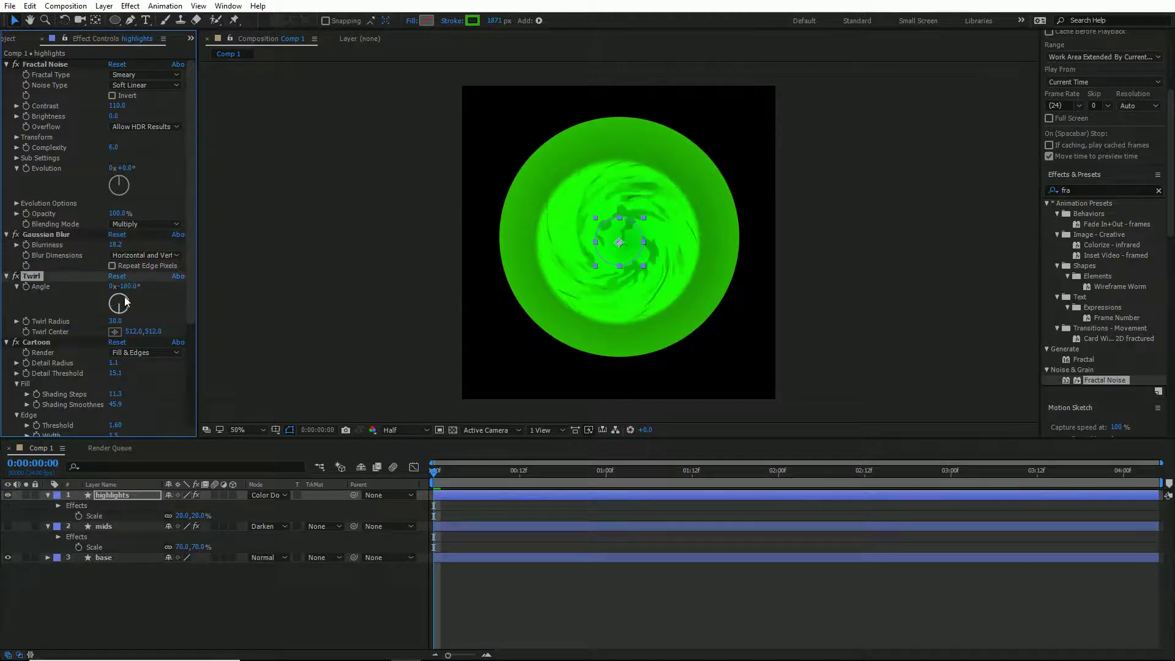
left_click_drag(115, 374, 122, 373)
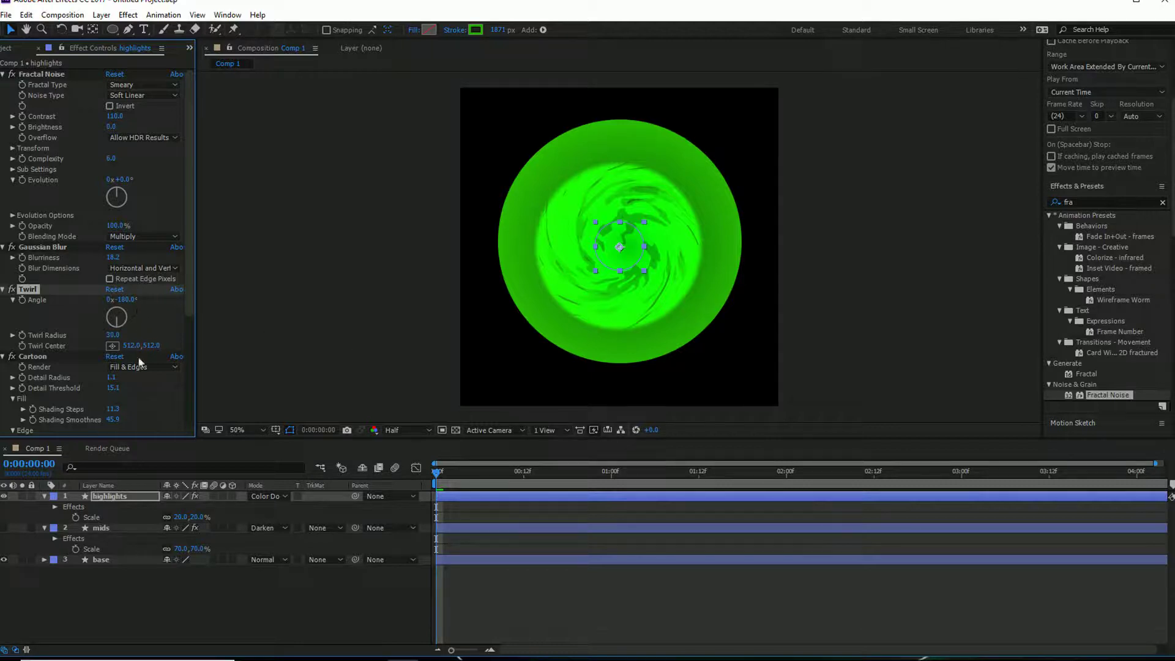
- Set the highlights Fractal Noise blending mode to Add
left_click(181, 300)
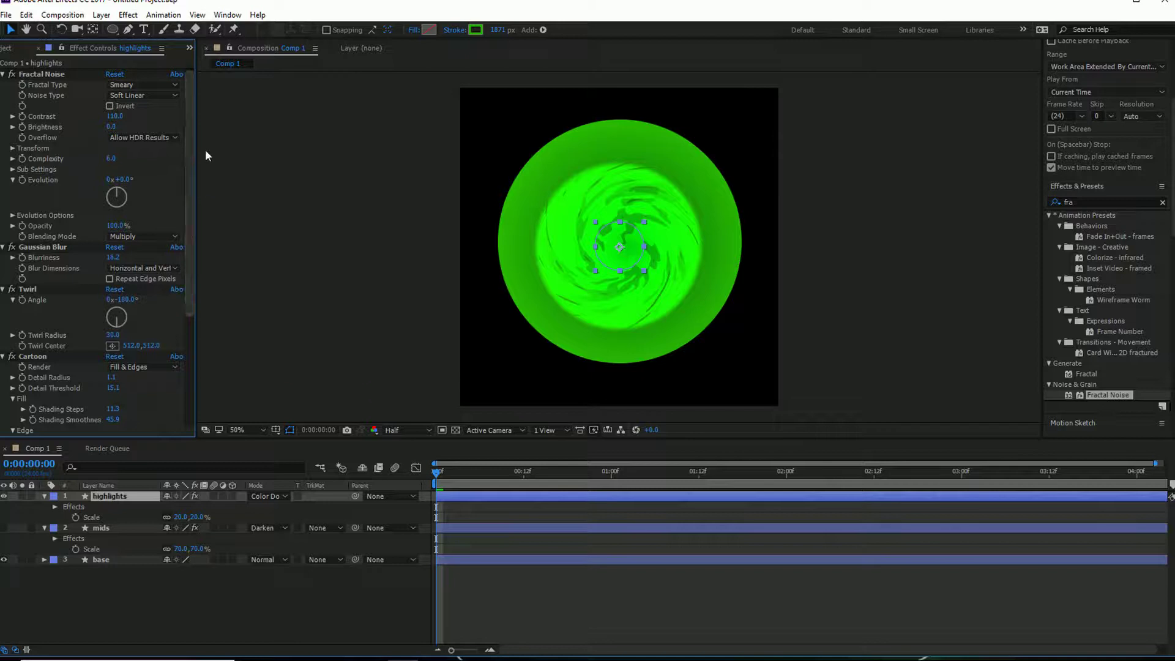
left_click(152, 235)
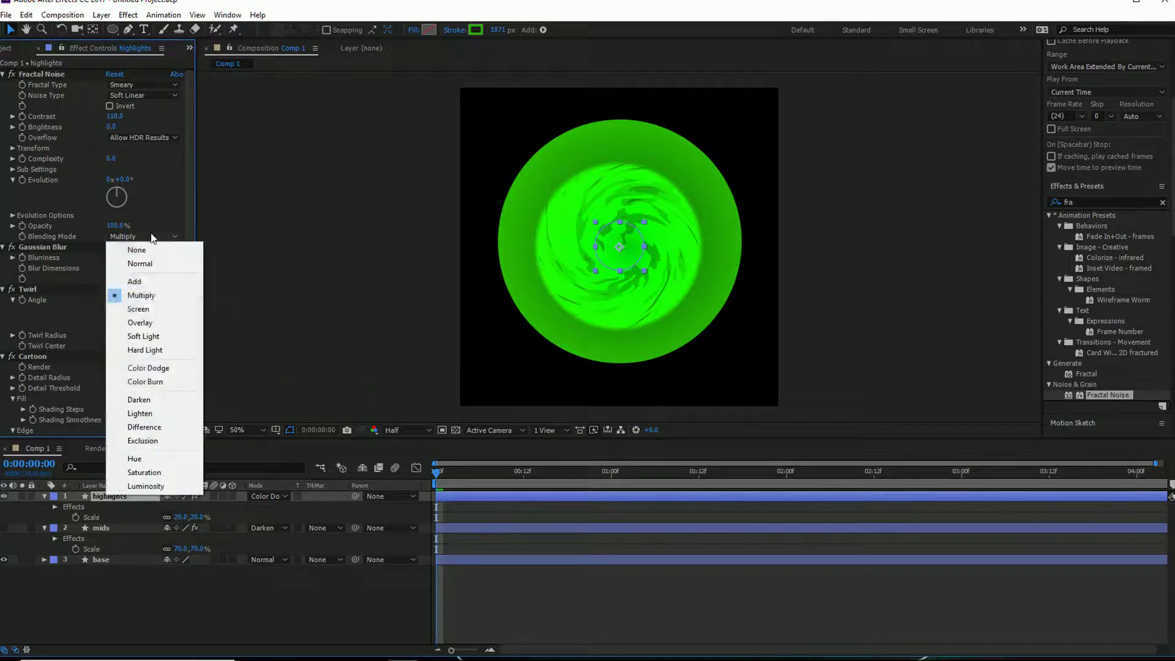
left_click(138, 281)
- Blend the highlights layer in Divide mode and raise the noise contrast to 163
left_click(285, 497)
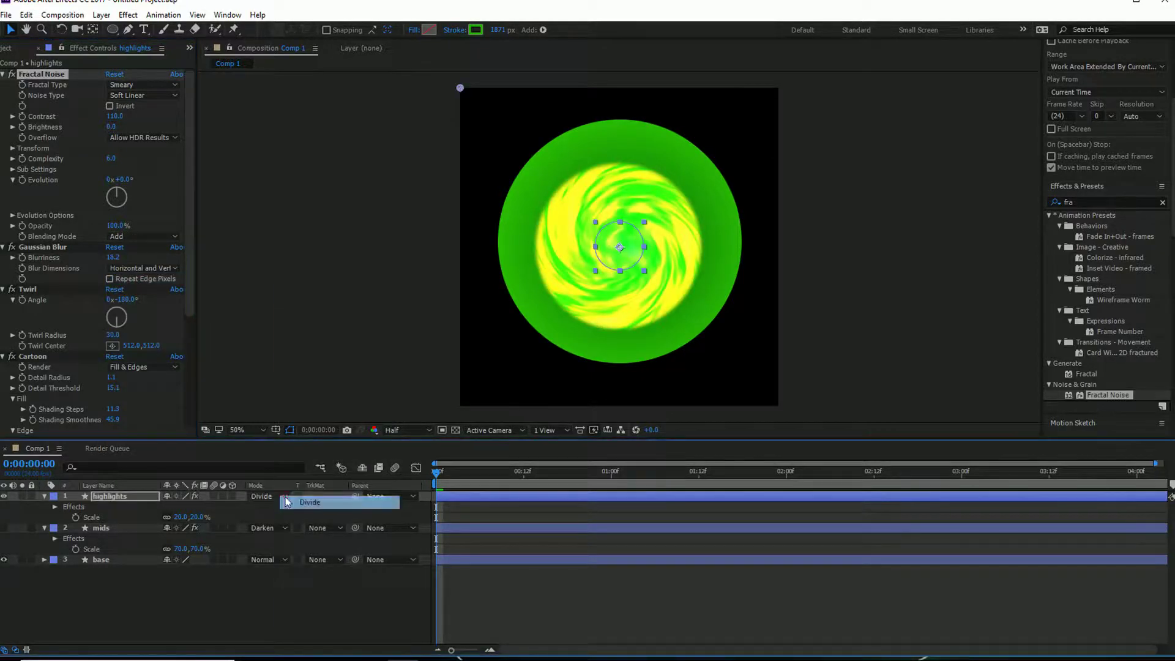
left_click(293, 432)
left_click(287, 497)
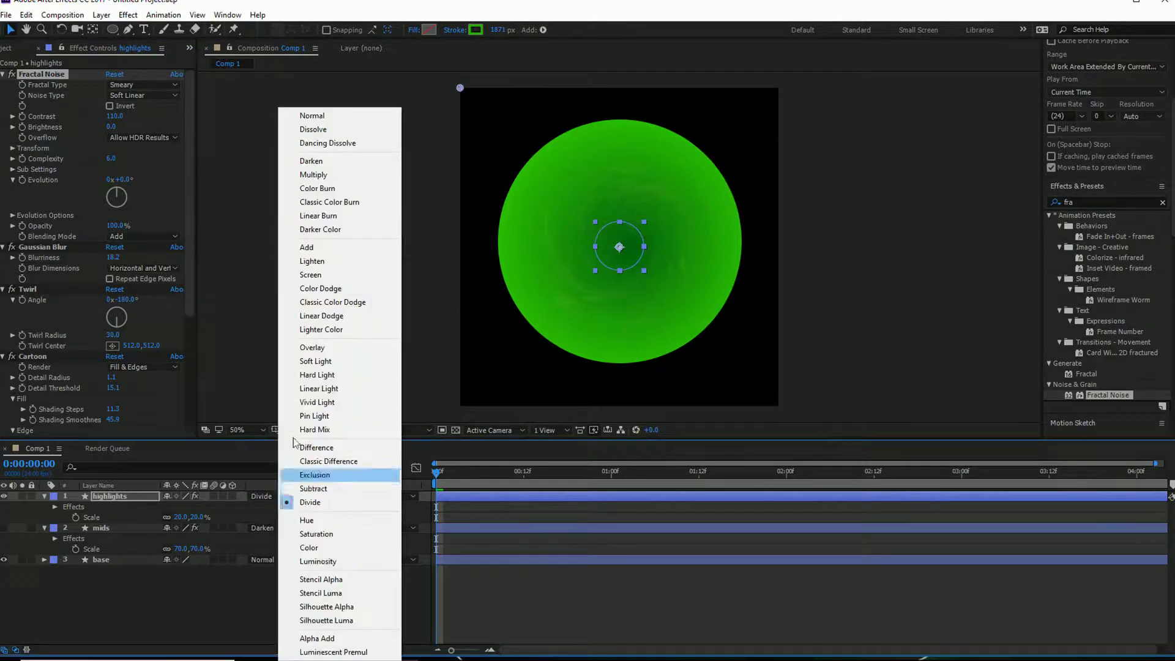
left_click(240, 612)
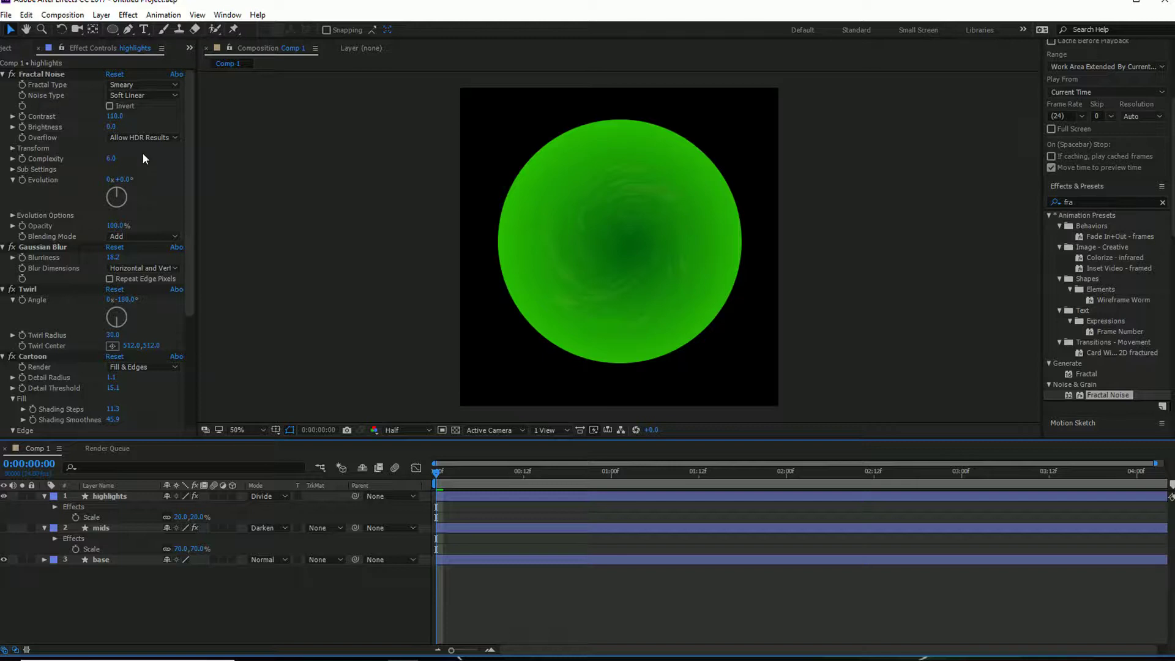
mouse_move(115, 116)
left_mouse_down()
mouse_move(187, 113)
mouse_move(107, 127)
mouse_move(122, 130)
left_mouse_up()
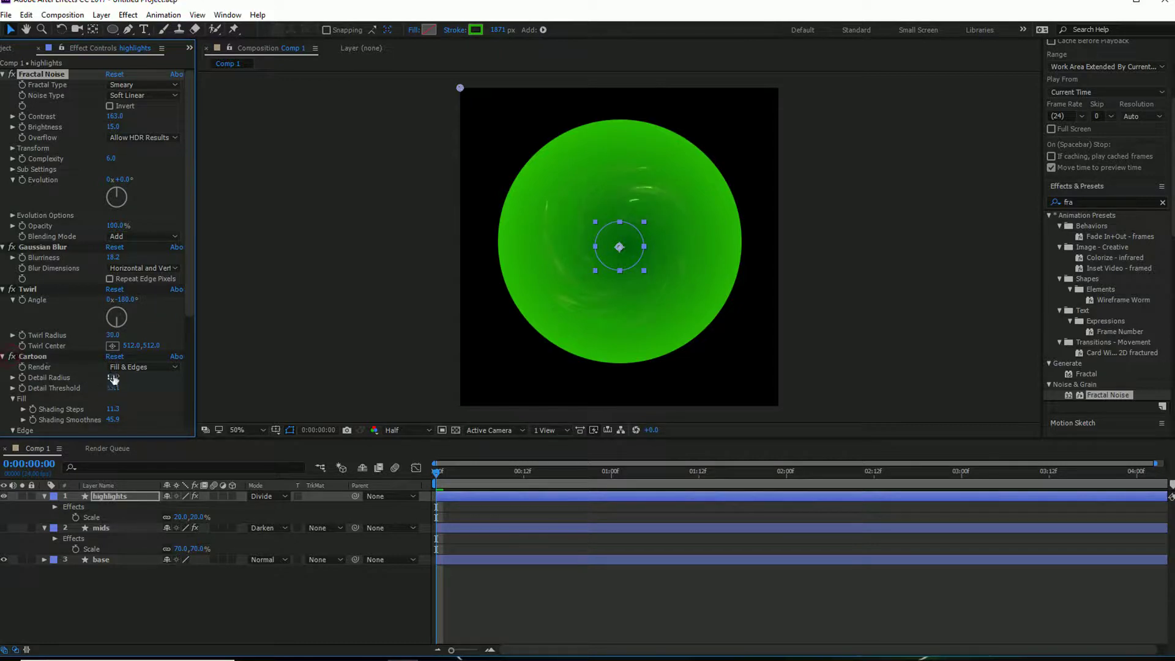
- Increase the highlights layer's Ripple radius to 60 for wavy edges
scroll(116, 383, "down", 3)
scroll(113, 392, "down", 2)
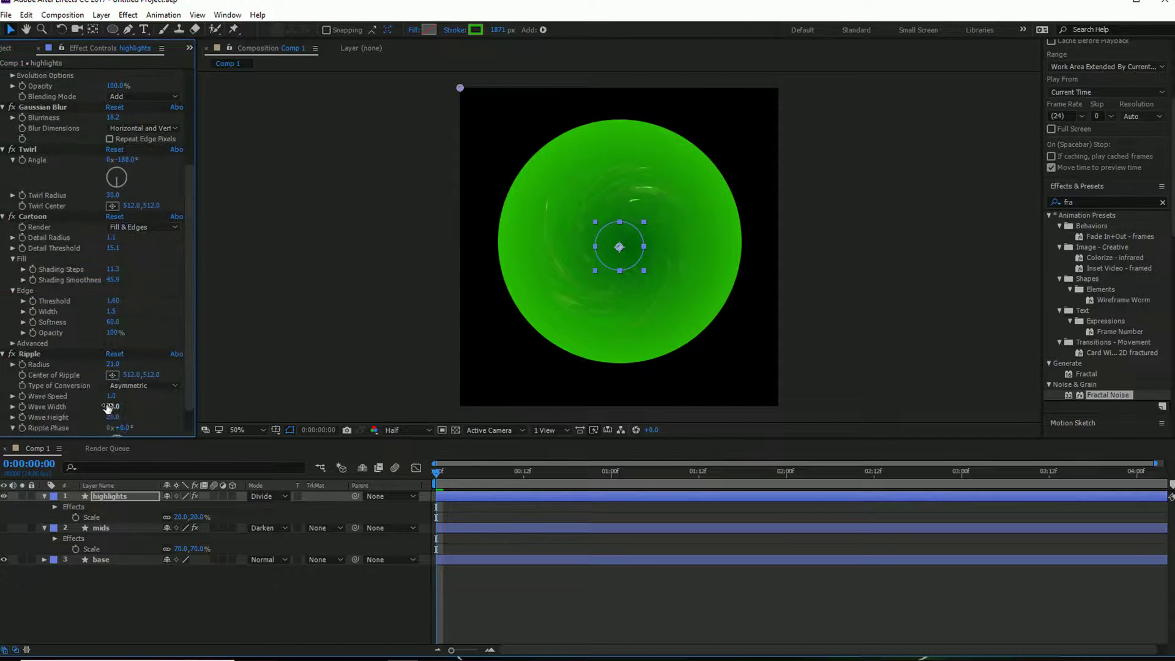
left_click_drag(112, 364, 78, 364)
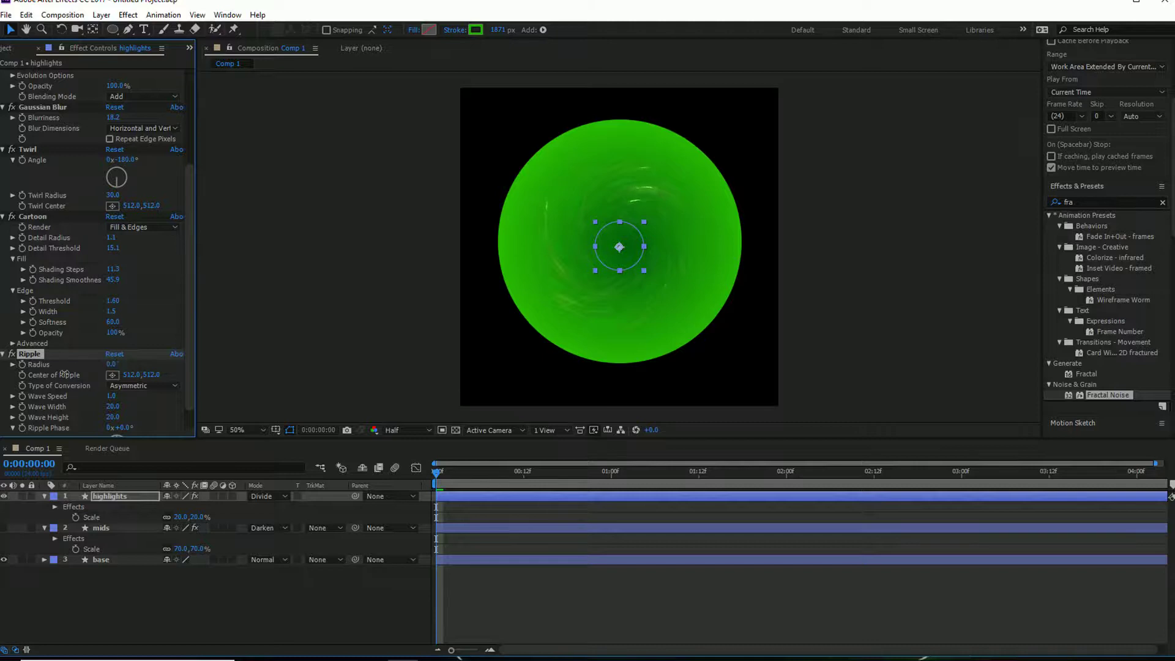
left_click_drag(68, 373, 149, 378)
- Show the mids layer again and marquee-select the highlights, mids and base layers
left_click(4, 527)
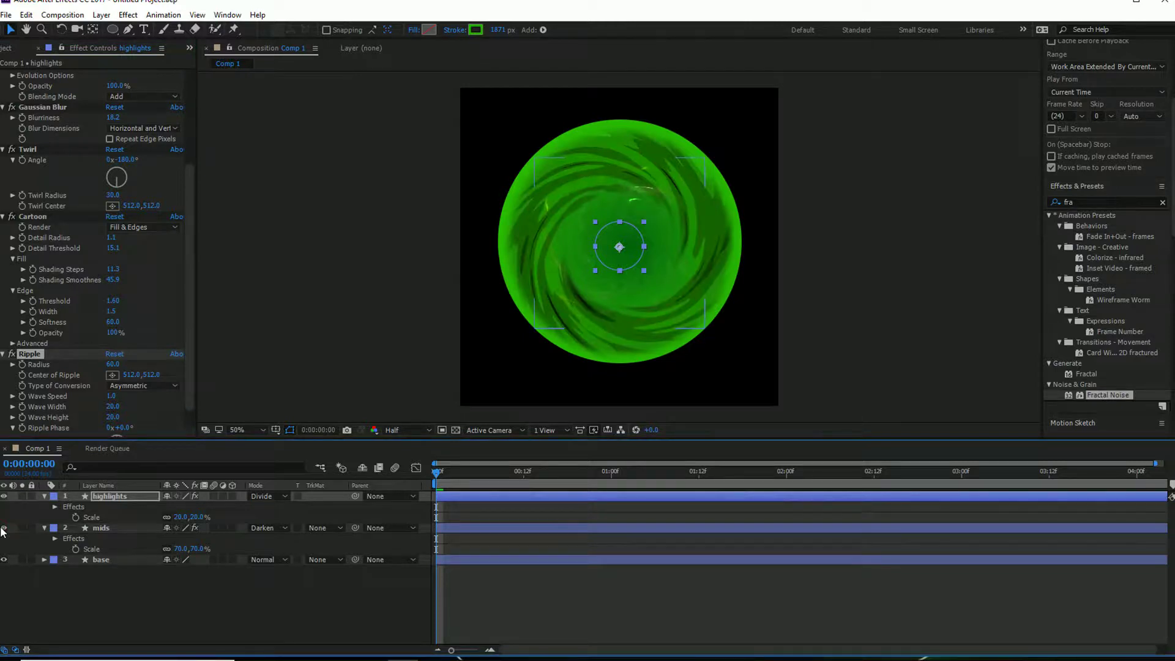
left_click(159, 586)
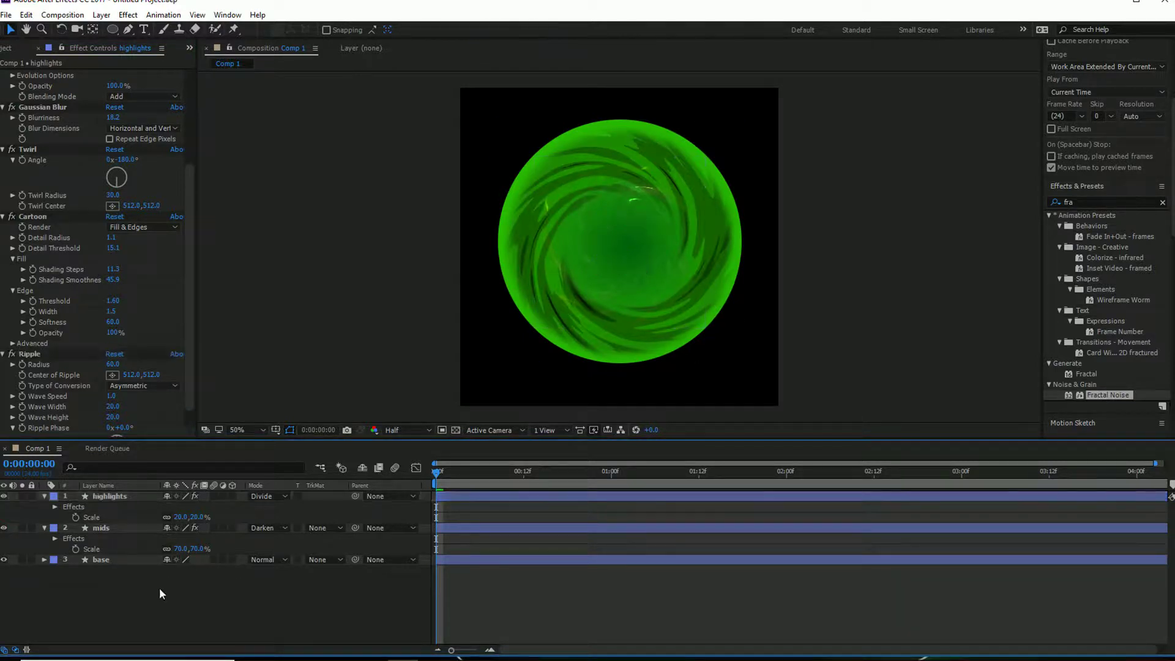
left_click_drag(148, 597, 113, 493)
- Pre-compose the selected highlights, mids and base layers into a new composition named AE Test
right_click(113, 493)
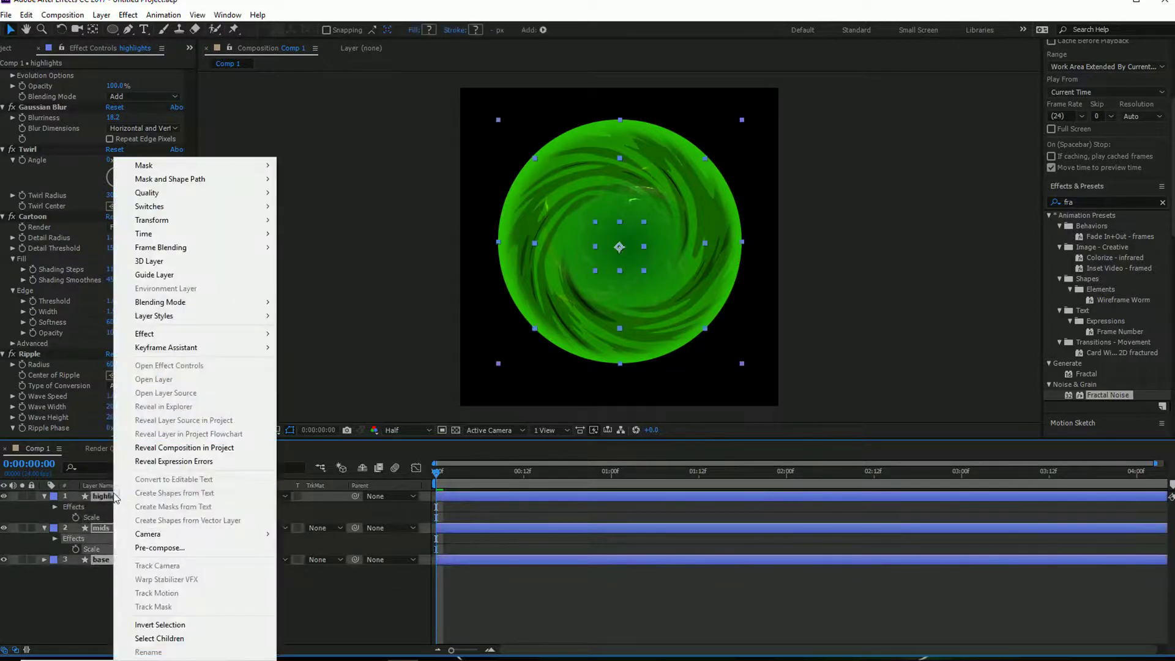
left_click(175, 548)
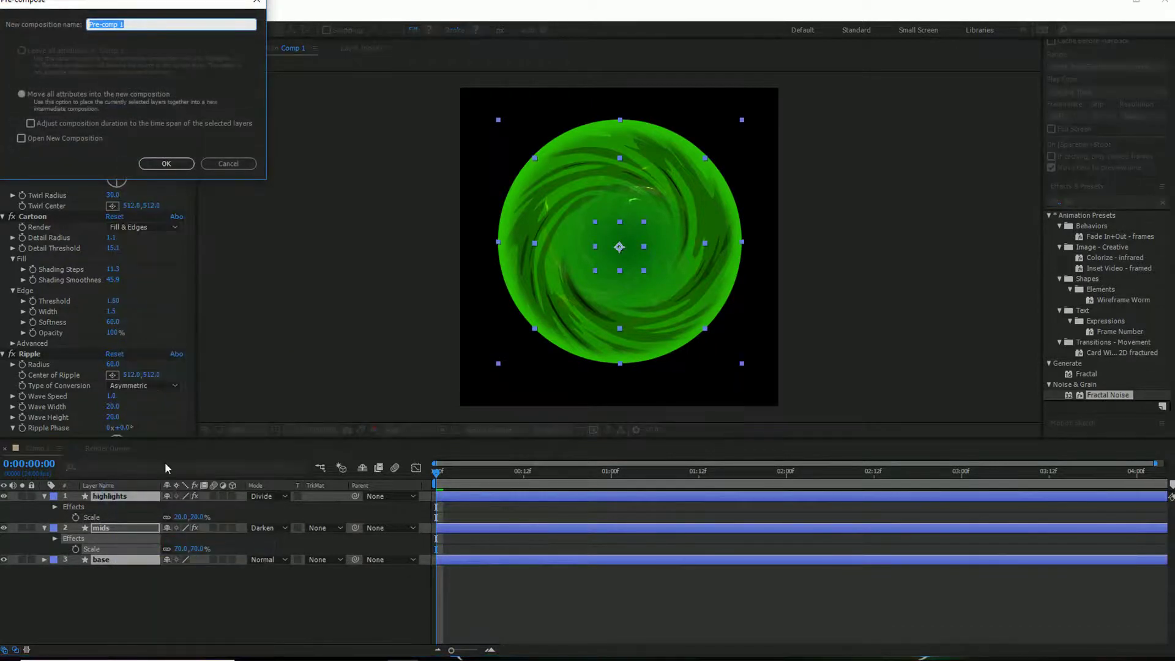
type("AE Test")
key("Return")
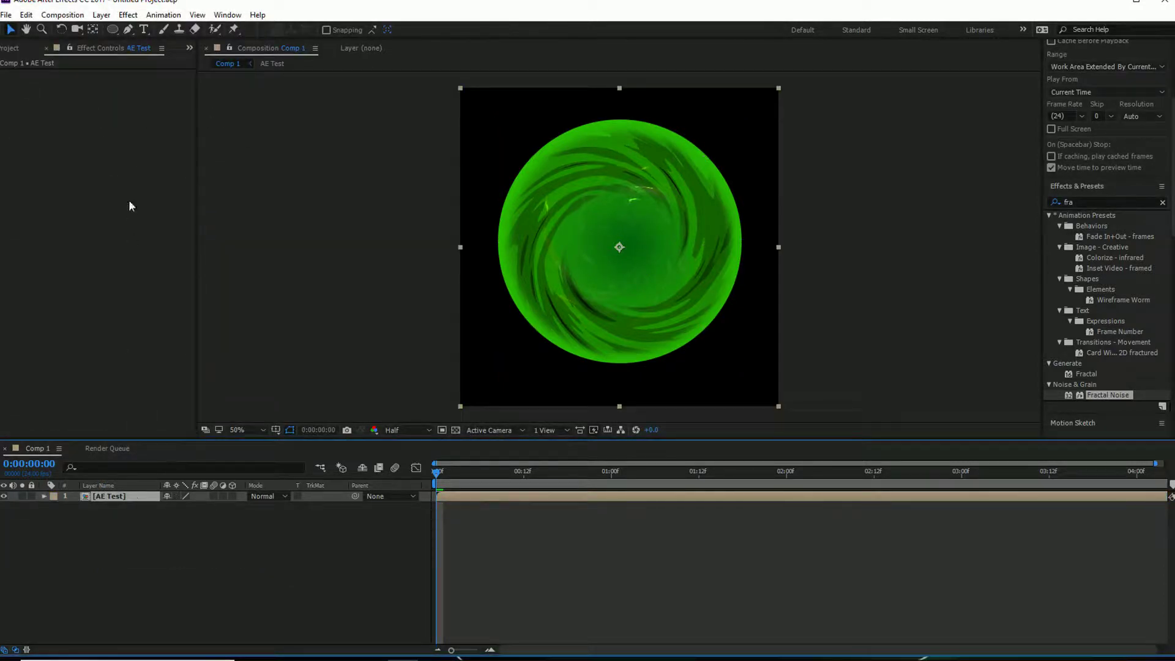
- Apply a Ripple effect centred near the circle's upper left, with larger radius and wider waves
left_click(124, 19)
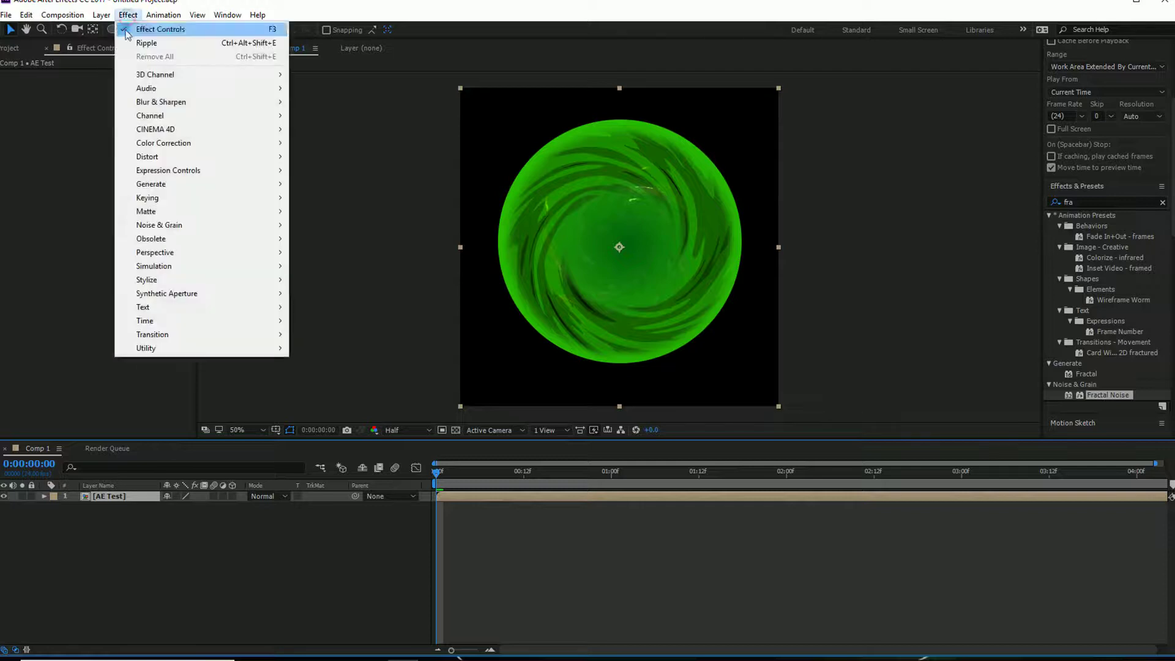
left_click(188, 156)
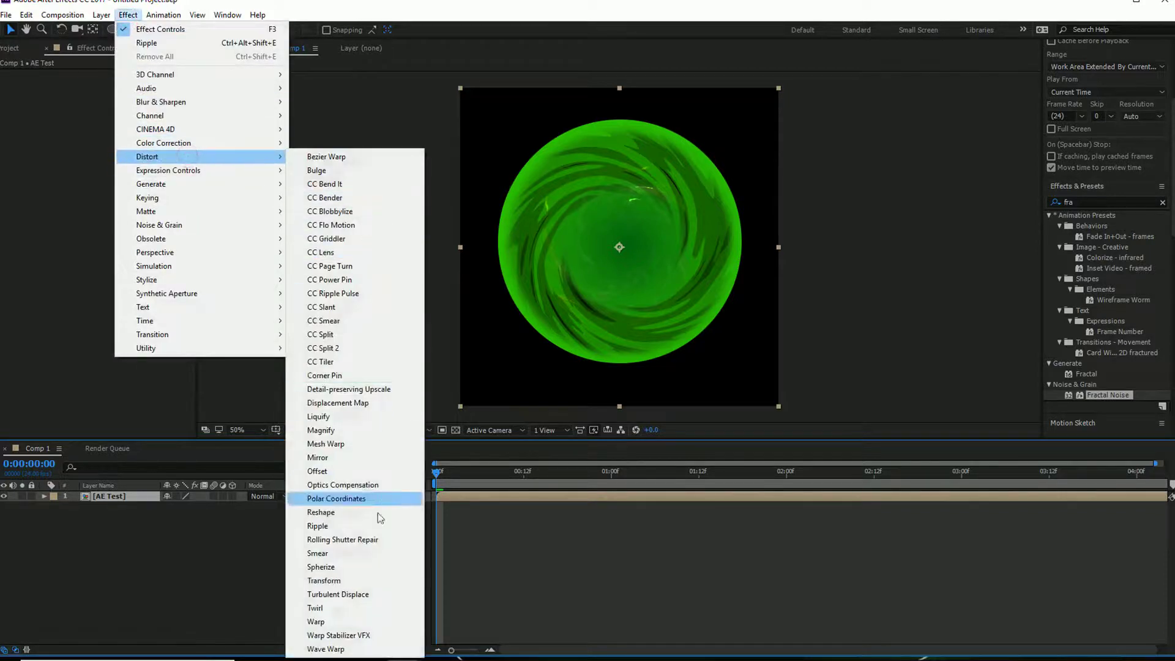
left_click(324, 530)
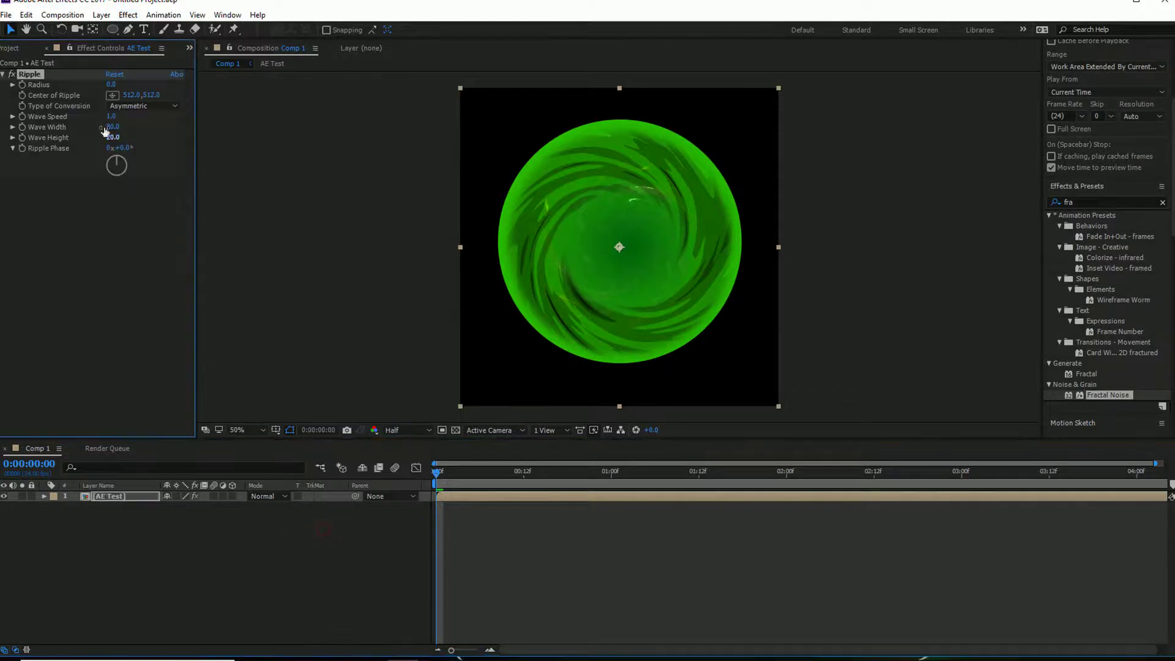
left_click(112, 95)
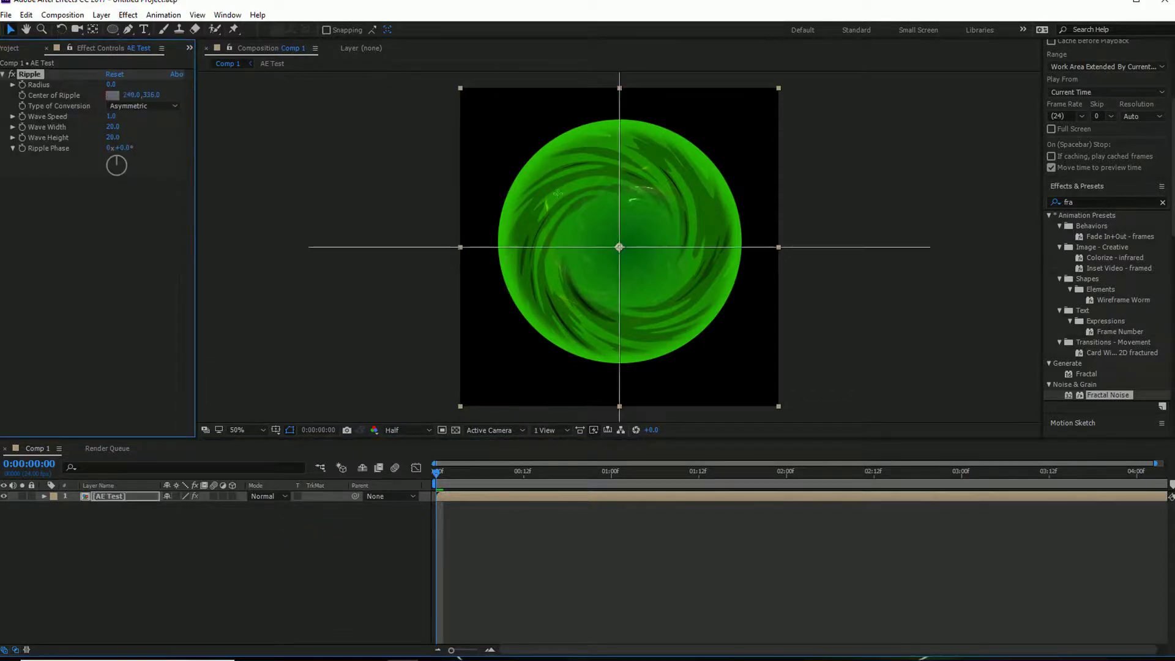
left_click(570, 164)
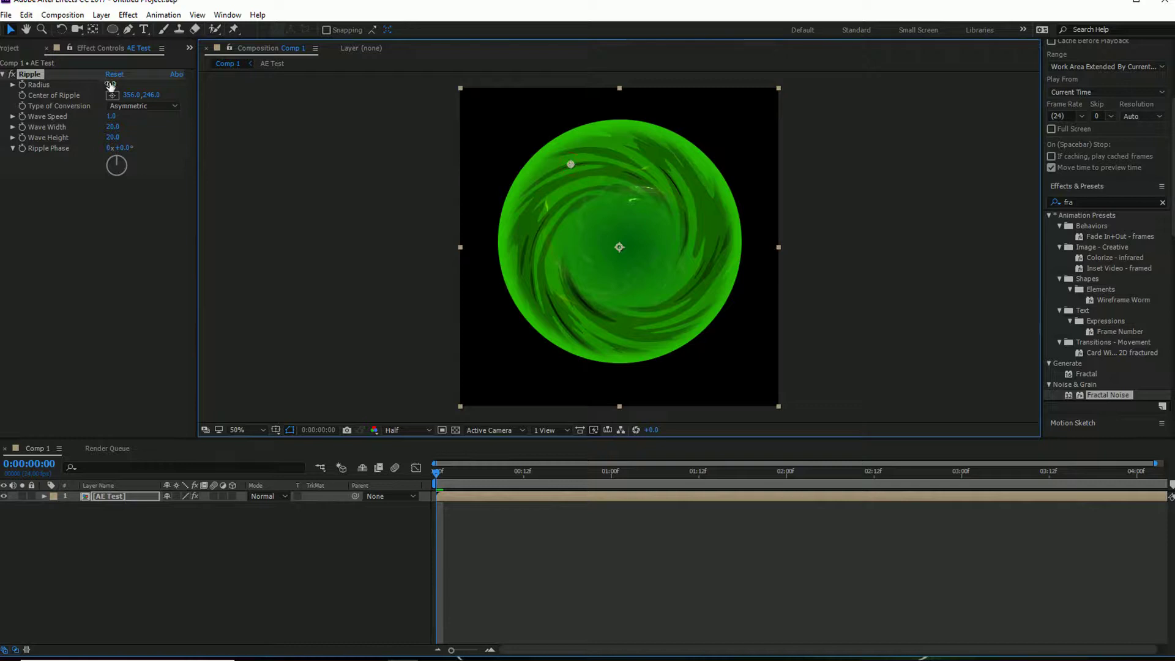
left_click_drag(112, 85, 137, 85)
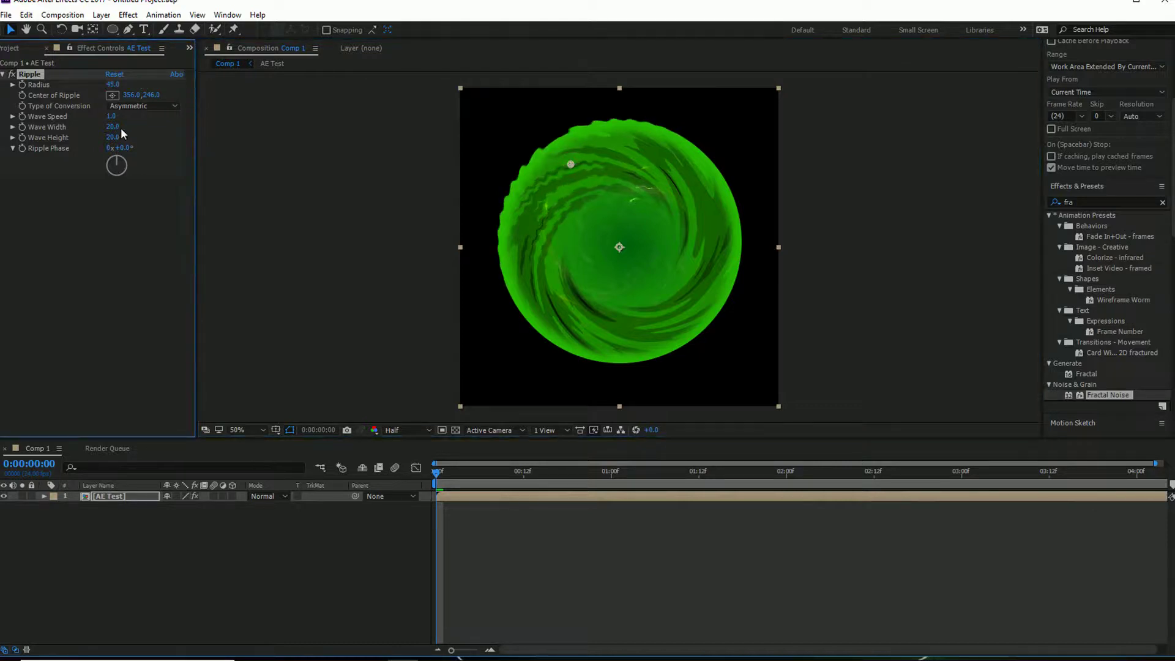
left_click_drag(120, 129, 224, 121)
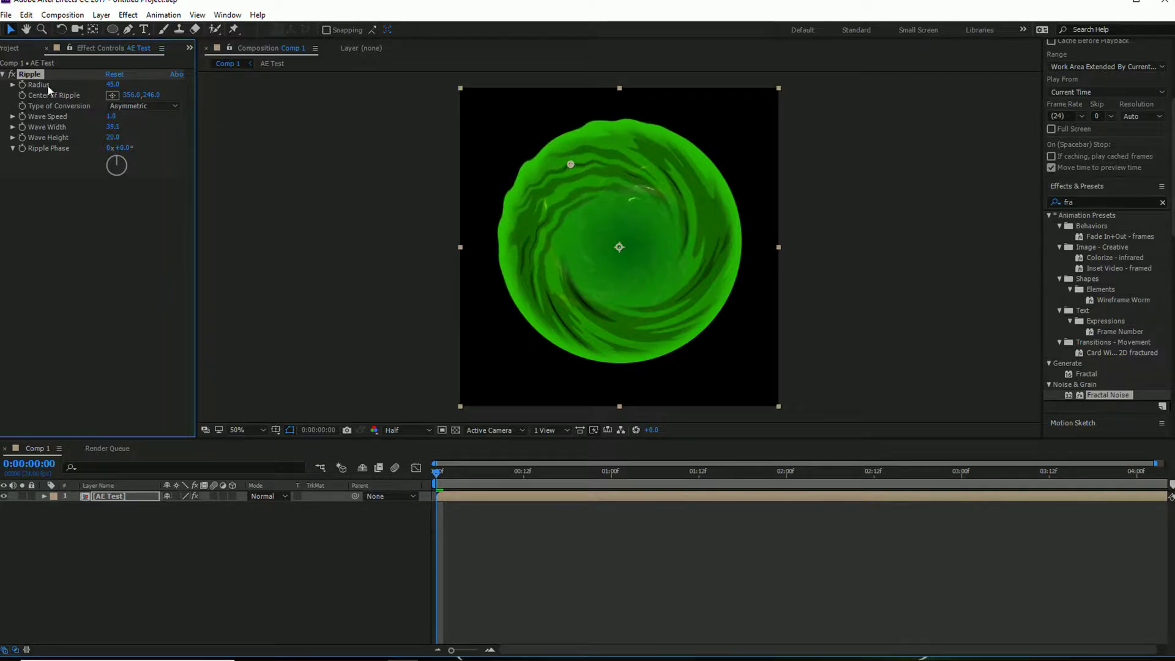
- Duplicate the Ripple as Ripple 2, centred at 708,766 with wave width 93.4 and height 19
key("ctrl+d")
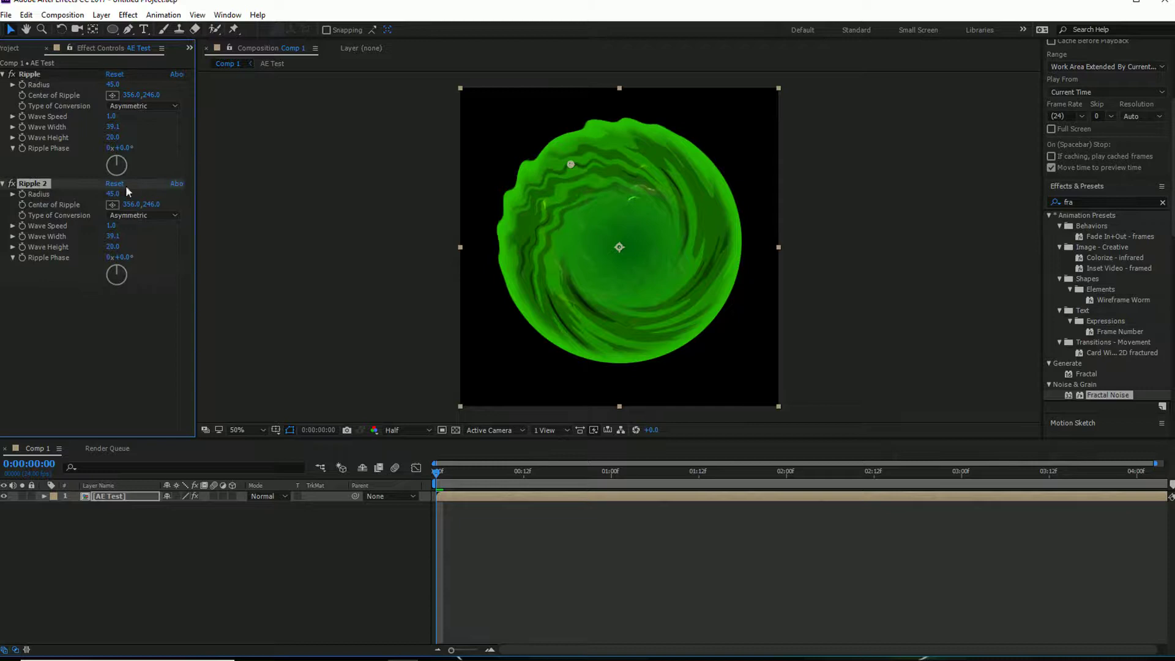
left_click(113, 206)
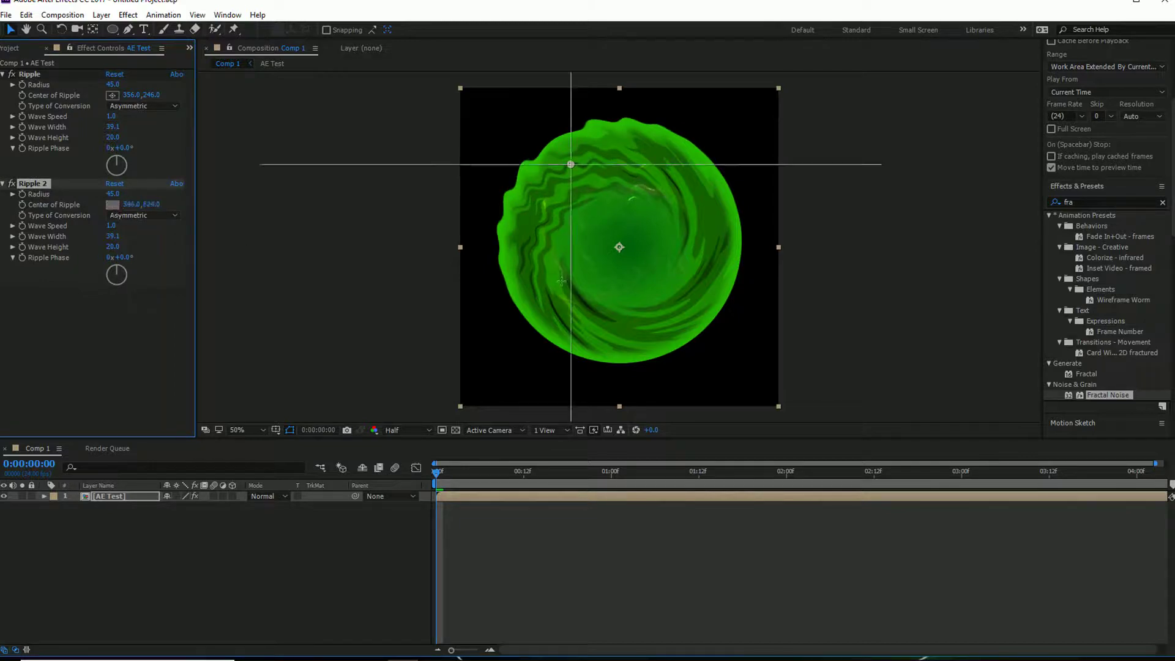
left_click(679, 326)
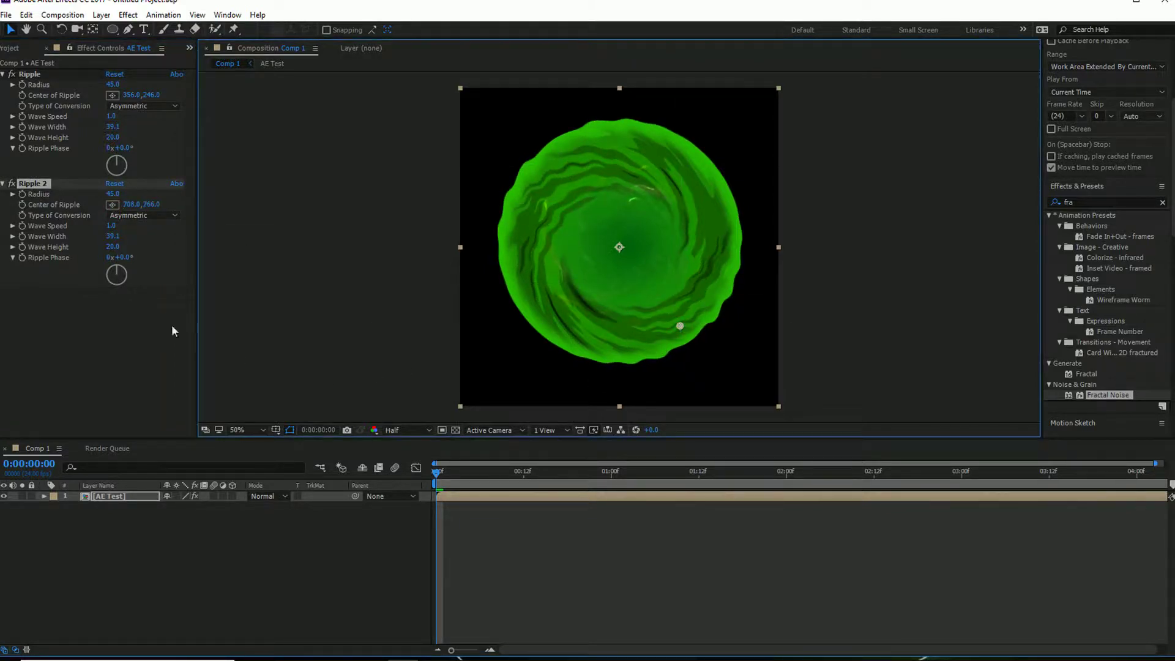
left_click_drag(111, 248, 282, 221)
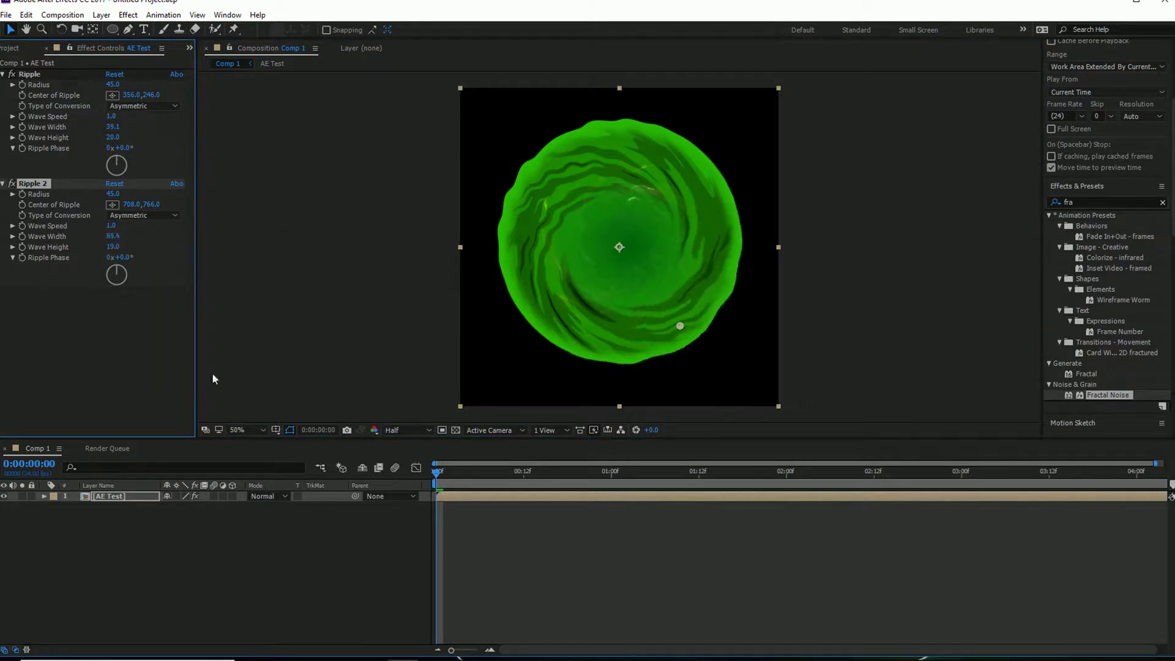
- Scale the AE Test layer non-uniformly to 93 × 120% and preview the oval portal
left_click(135, 498)
key("s")
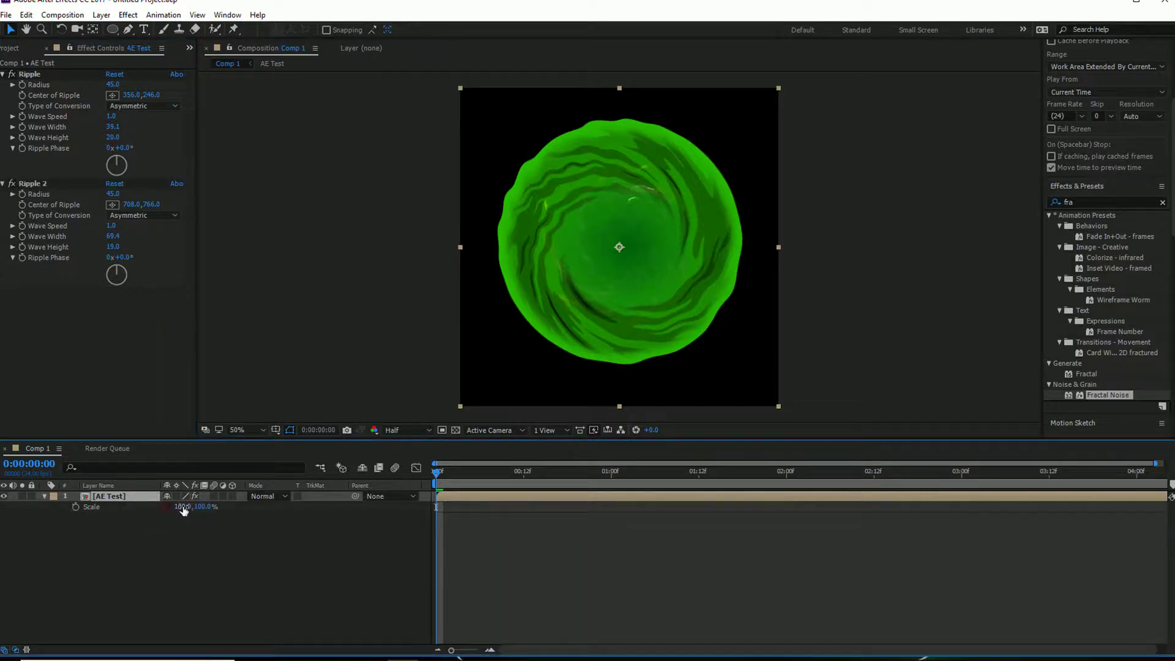
mouse_move(184, 509)
left_mouse_down()
mouse_move(212, 507)
mouse_move(192, 513)
left_mouse_up()
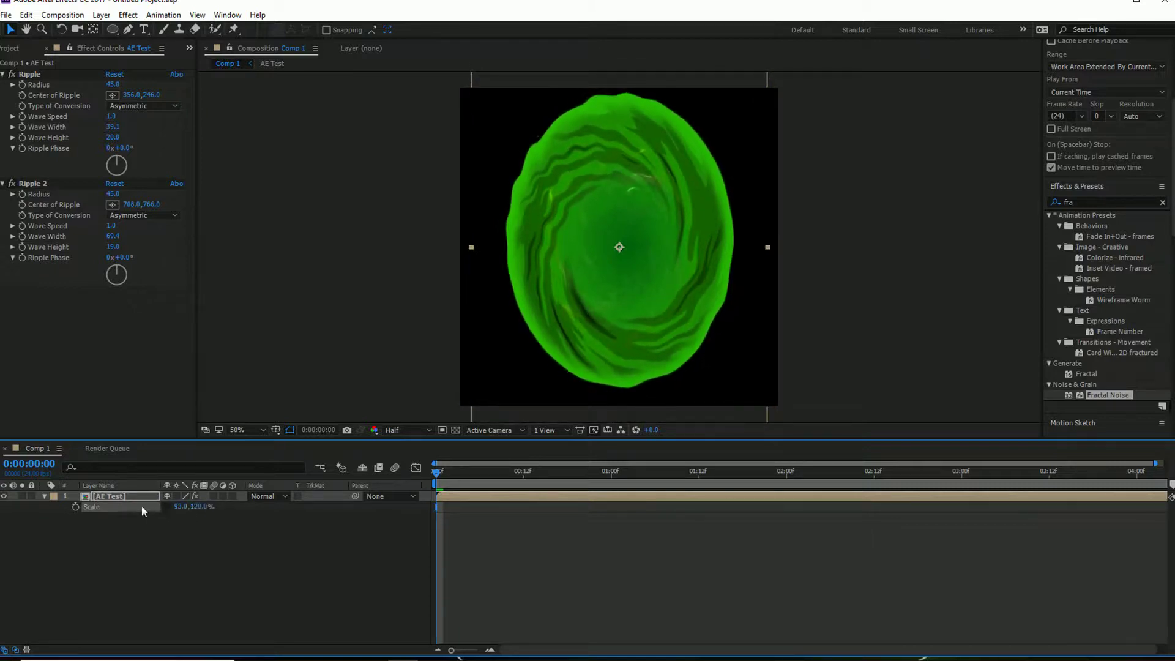
key("space")
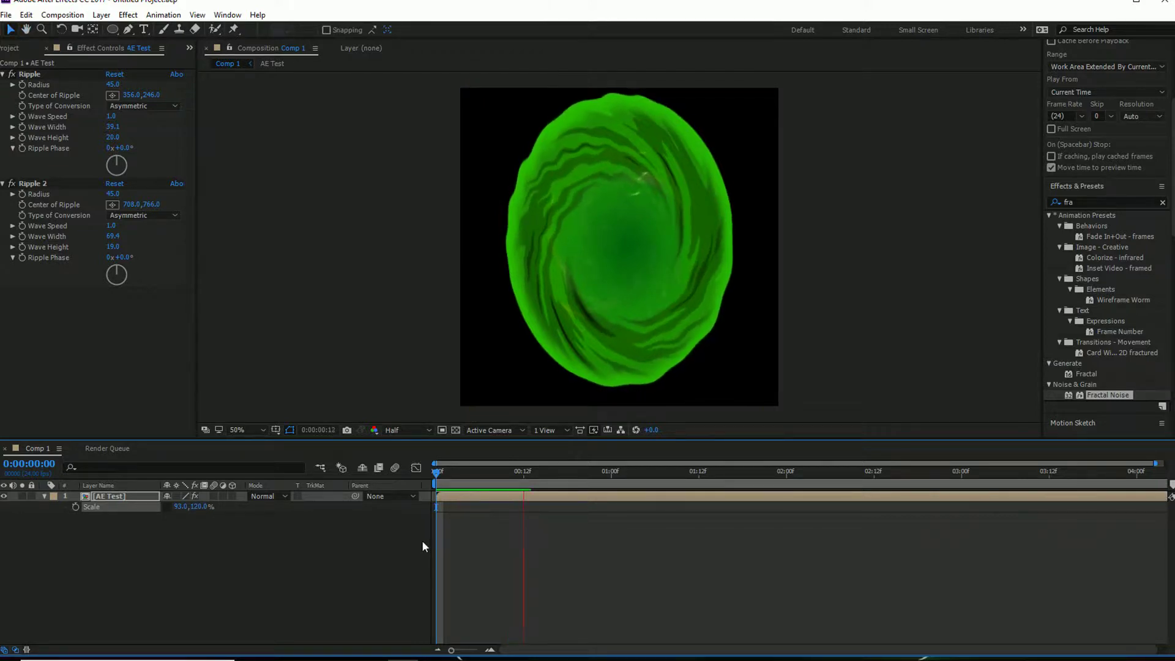
key("space")
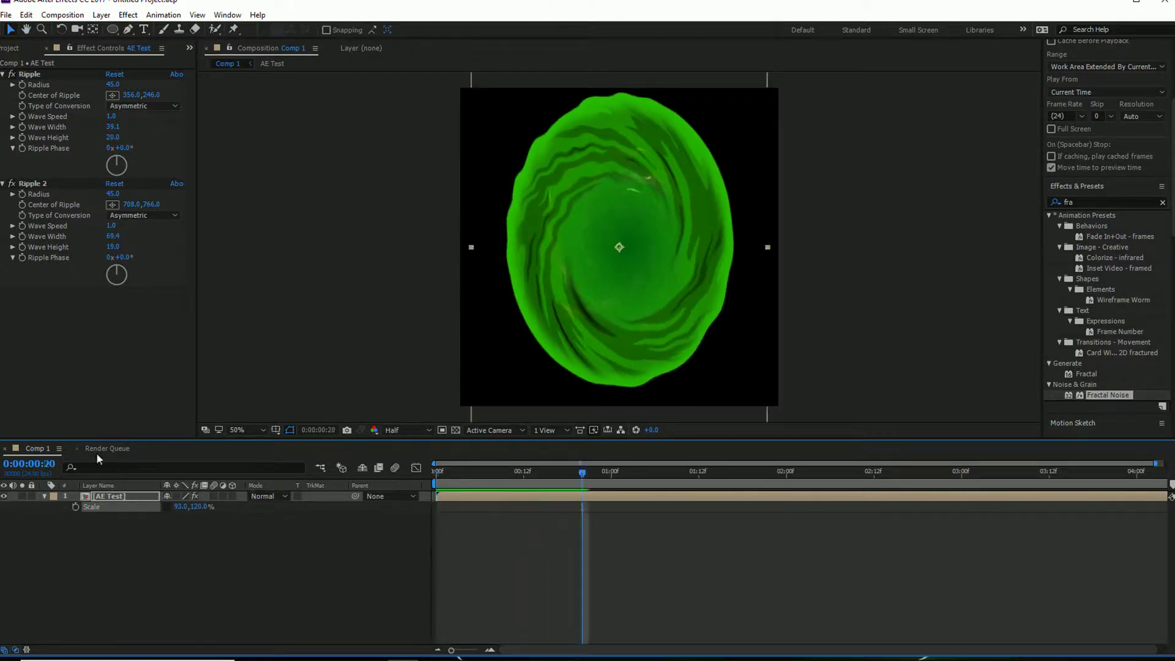
- Open the AE Test composition and reveal the mids layer's Rotation at the timeline start
double_click(128, 496)
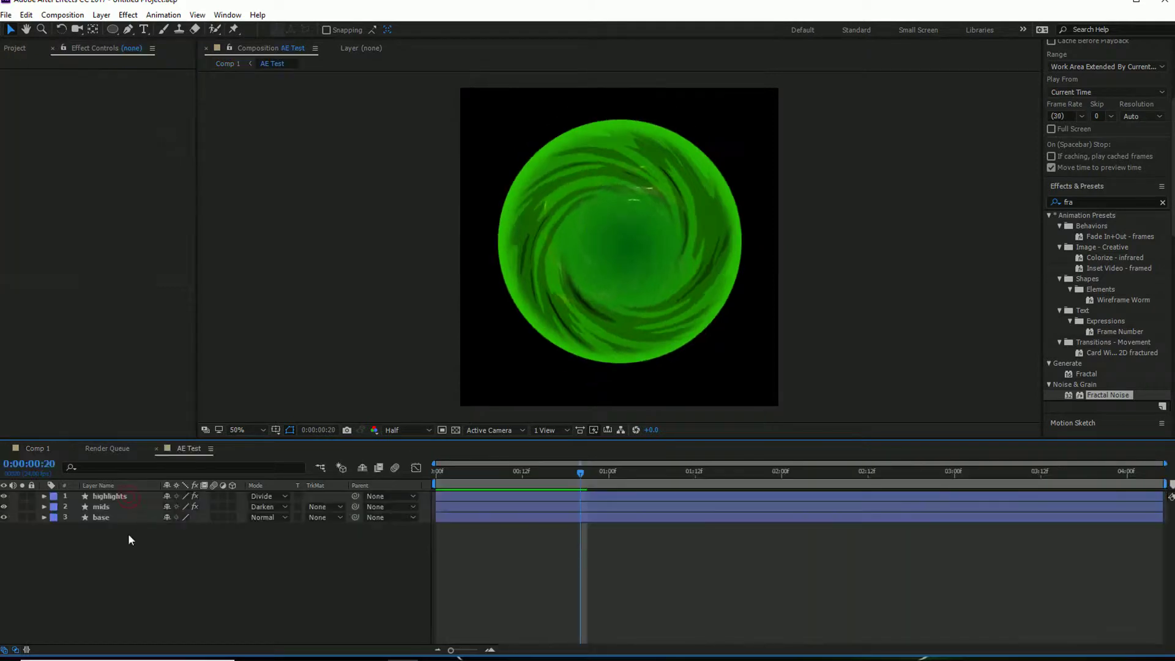
left_click(108, 507)
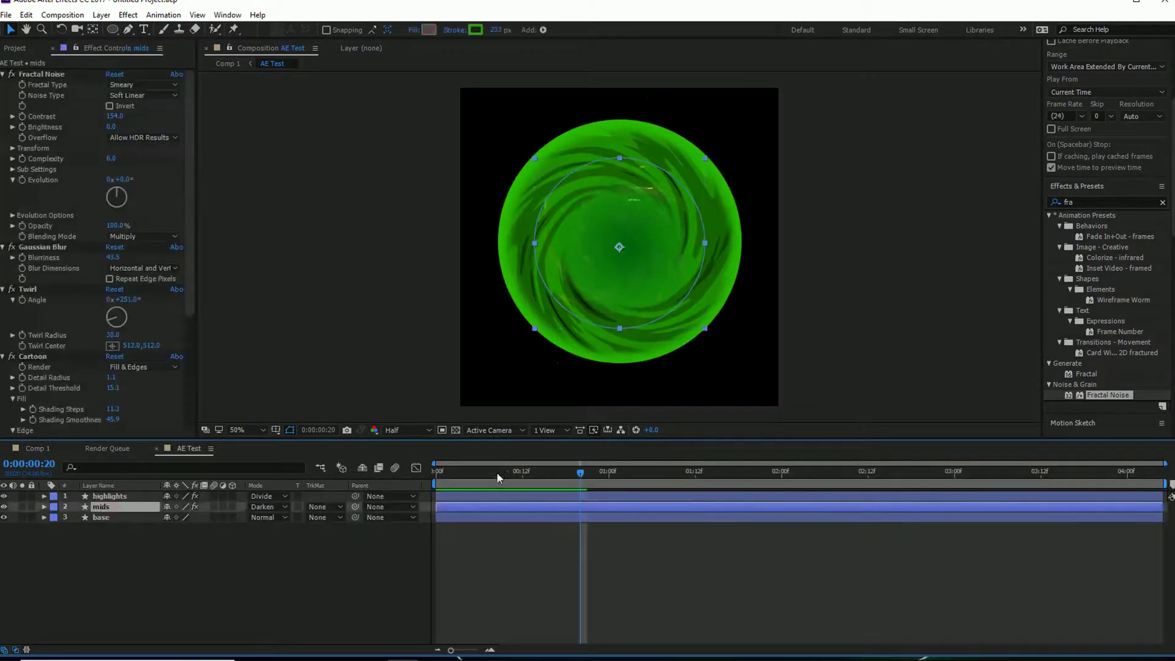
left_click_drag(497, 477, 365, 473)
key("r")
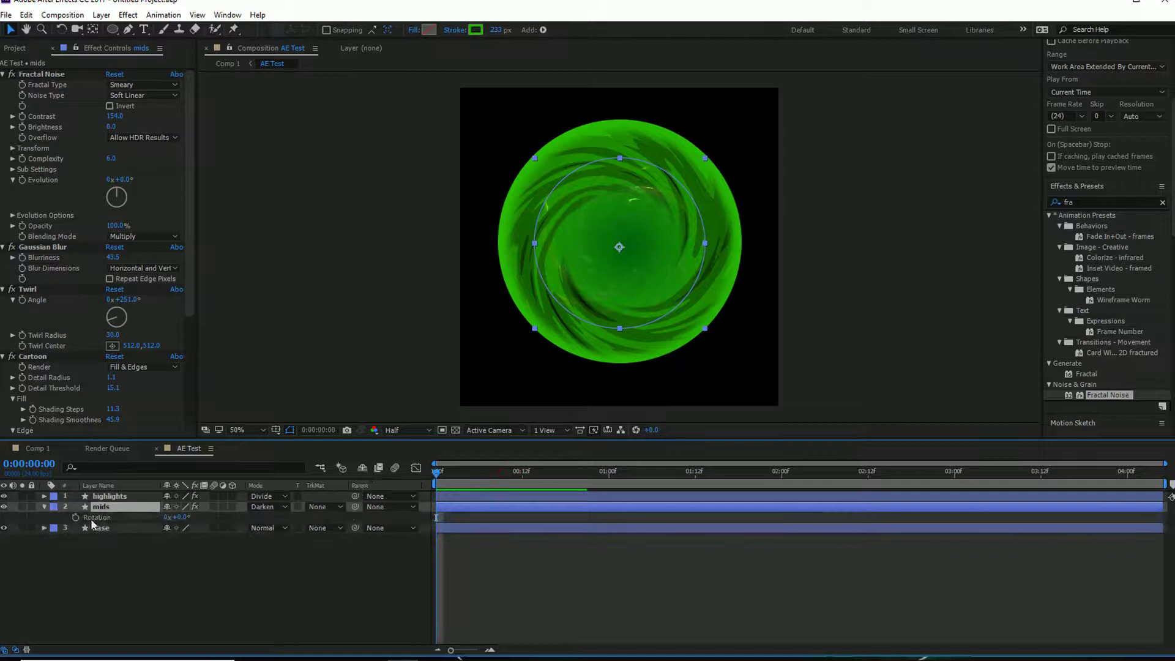
left_click_drag(180, 517, 420, 552)
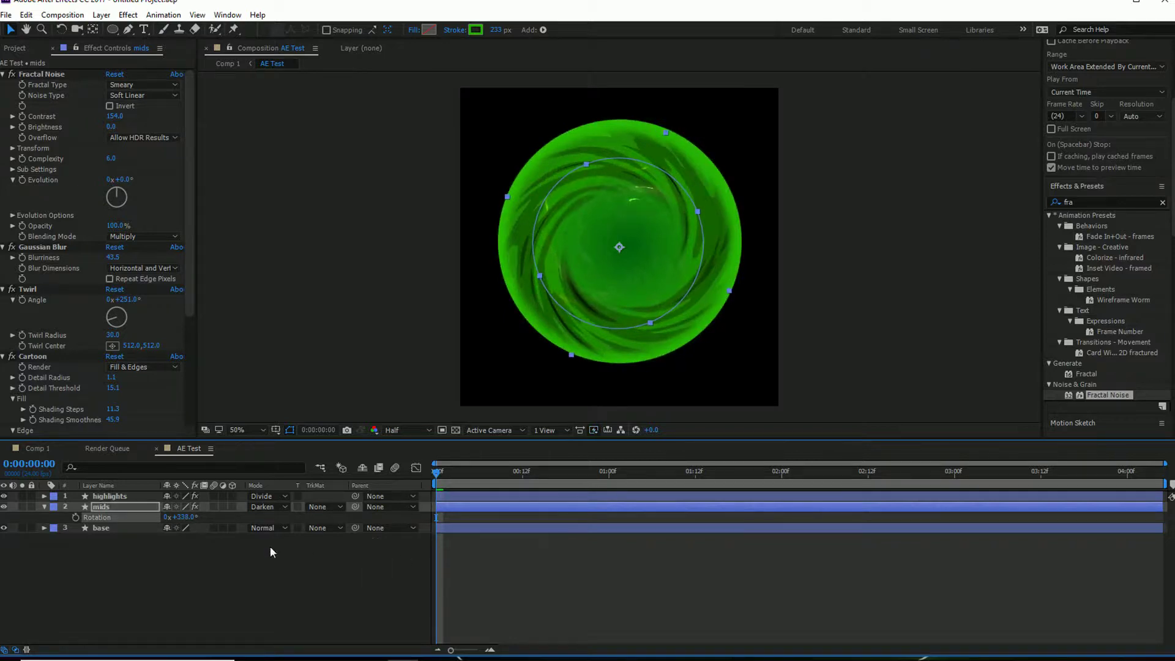
key("ctrl+z")
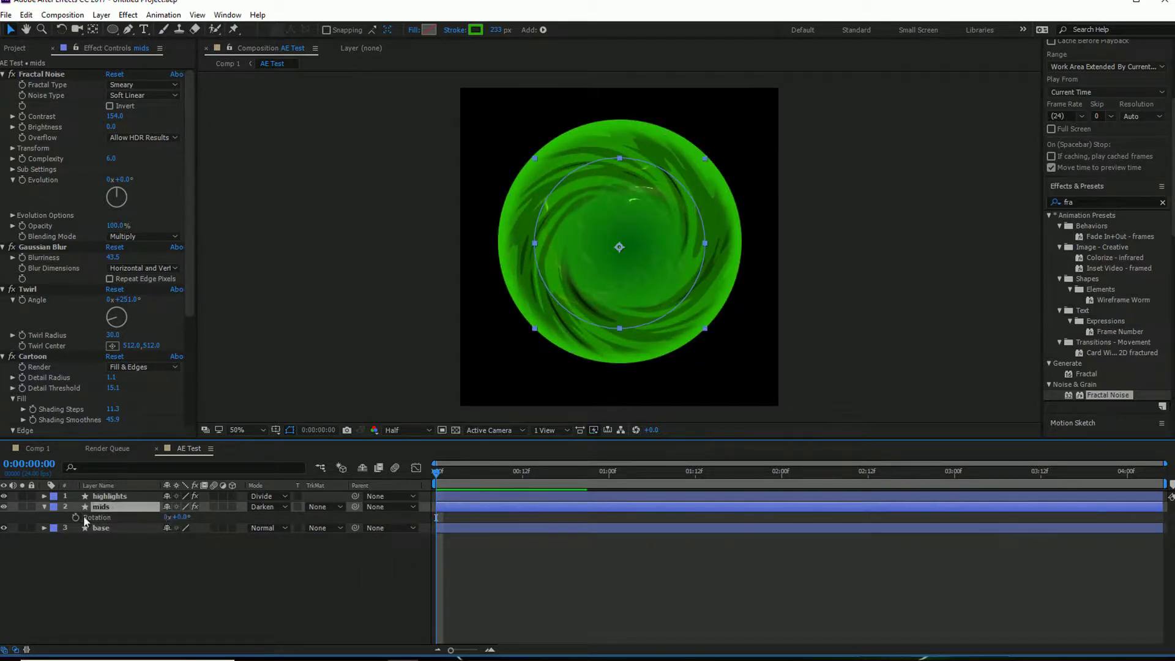
- Keyframe the mids Rotation from 0° to two full turns at the end and preview the spin
left_click(77, 518)
key("space")
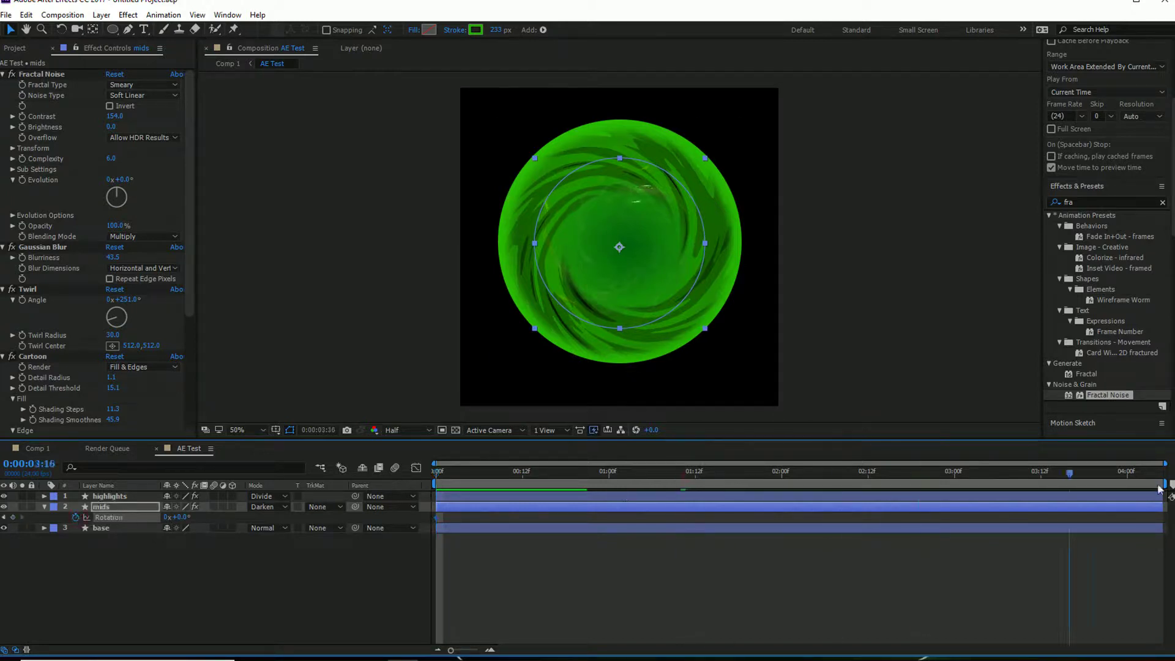
left_click(164, 519)
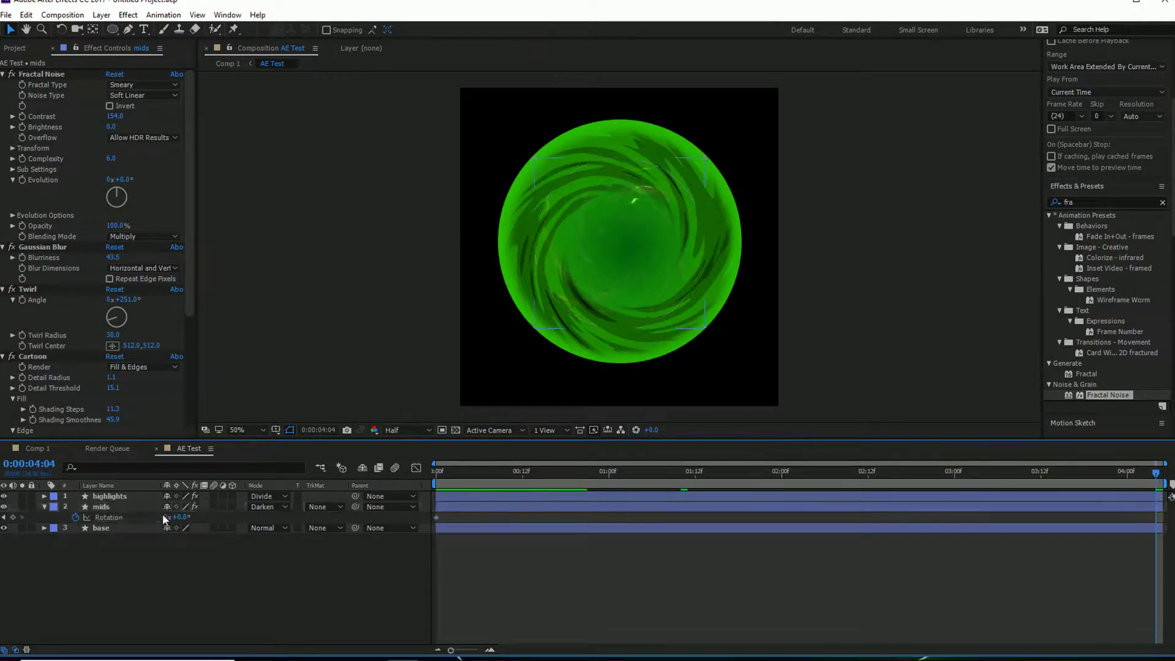
left_click(165, 517)
type("2")
key("Return")
key("space")
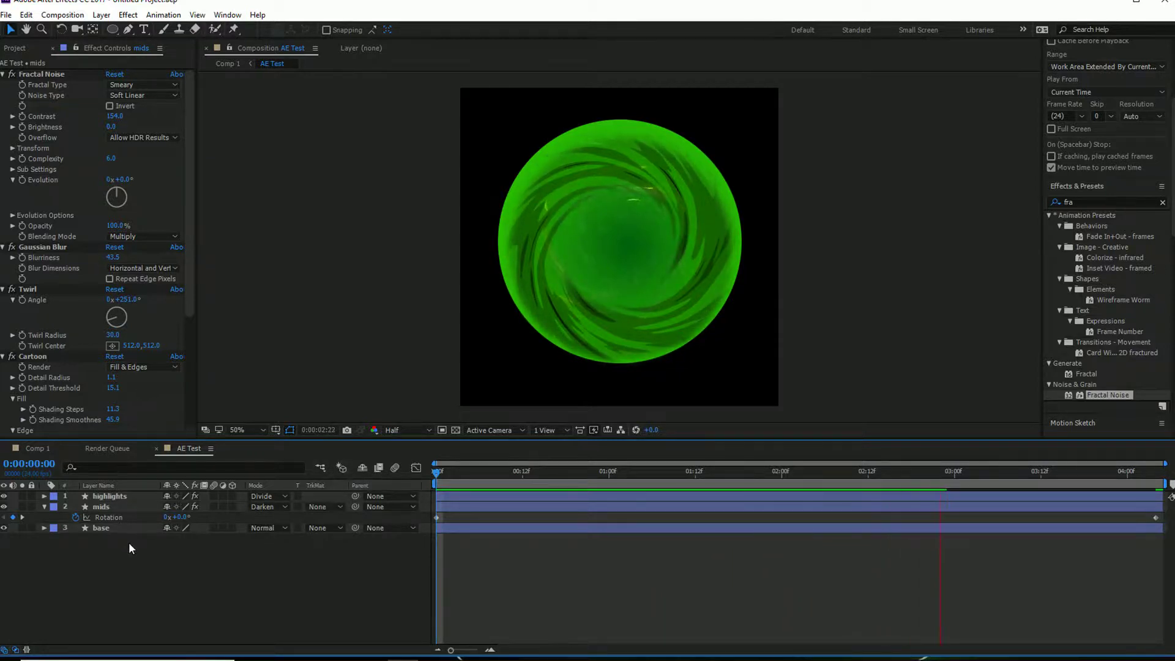
key("space")
- Keyframe the highlights layer's Rotation from 0° on the first frame to -2° on the last
left_click(117, 496)
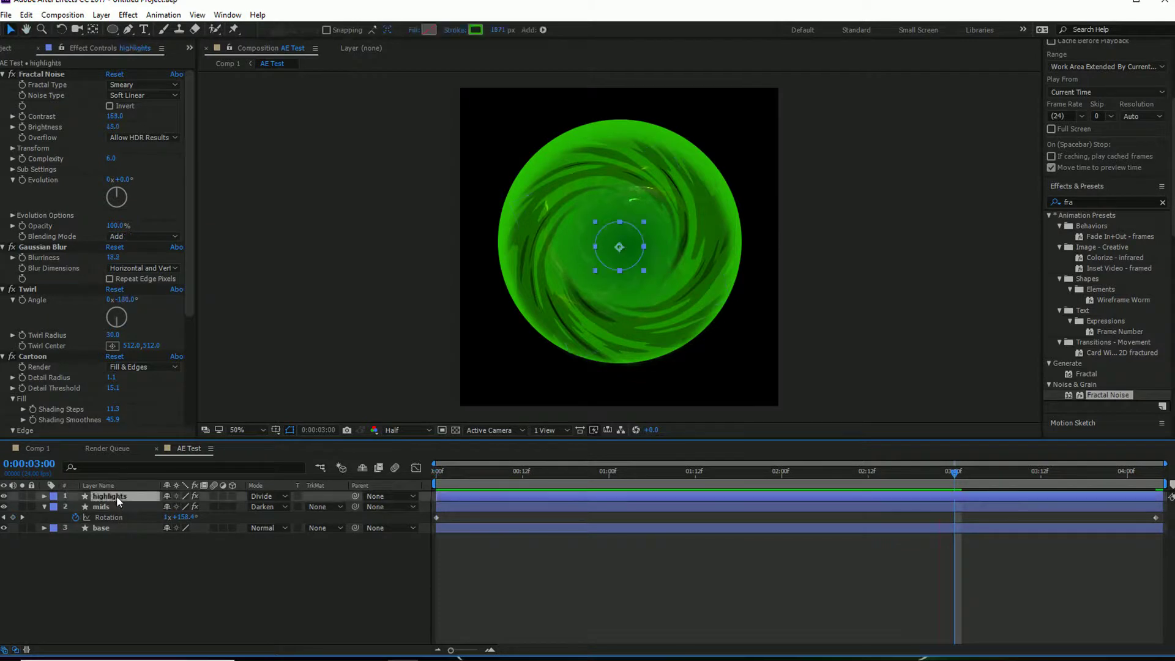
key("r")
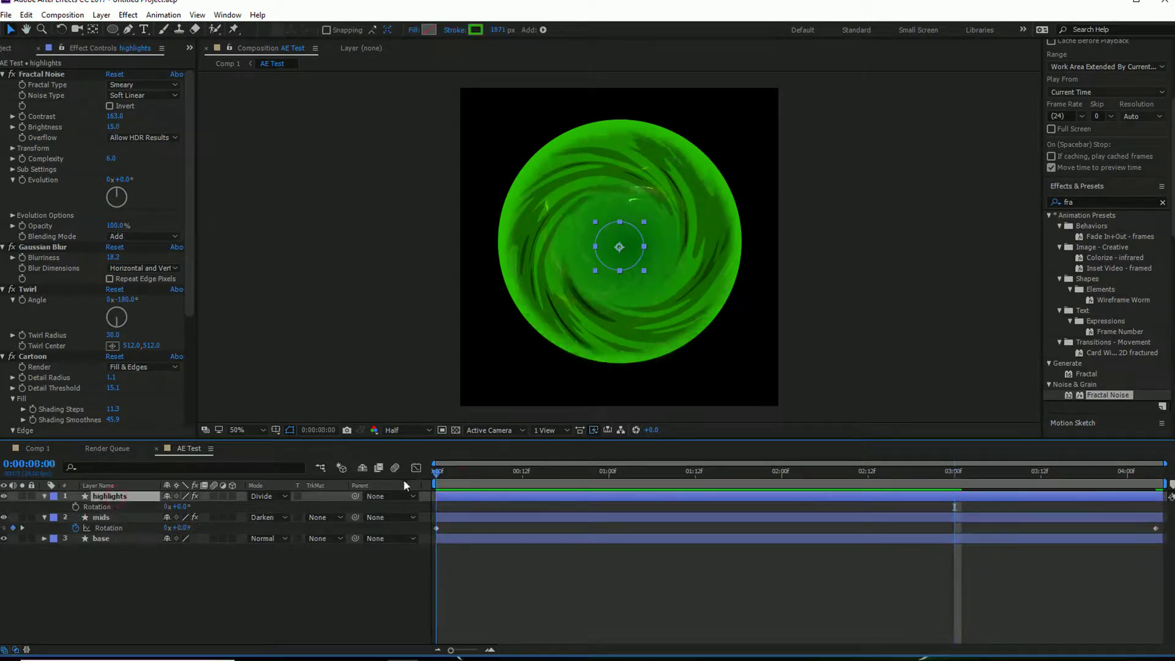
key("Home")
left_click(76, 507)
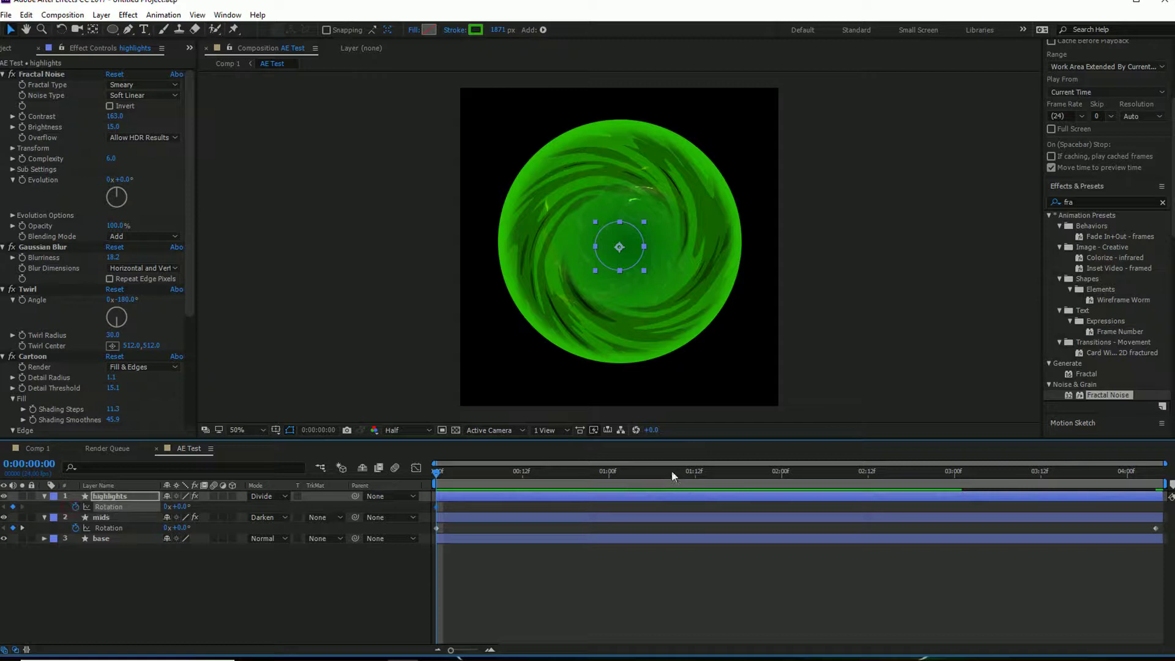
left_click(1155, 472)
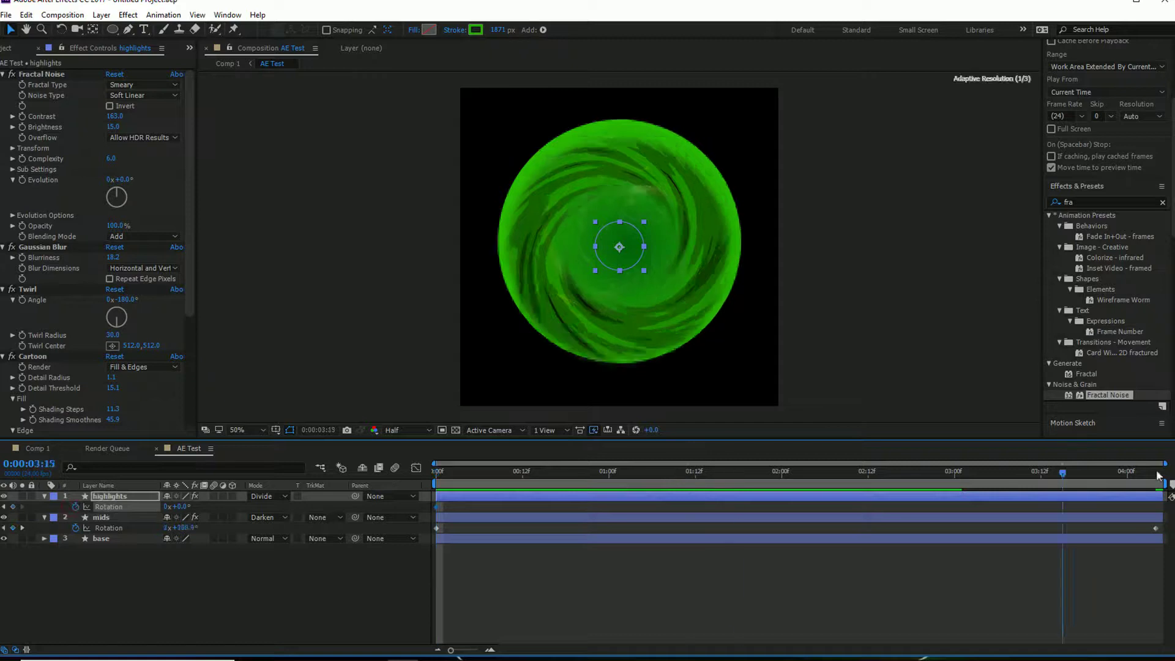
left_click(181, 508)
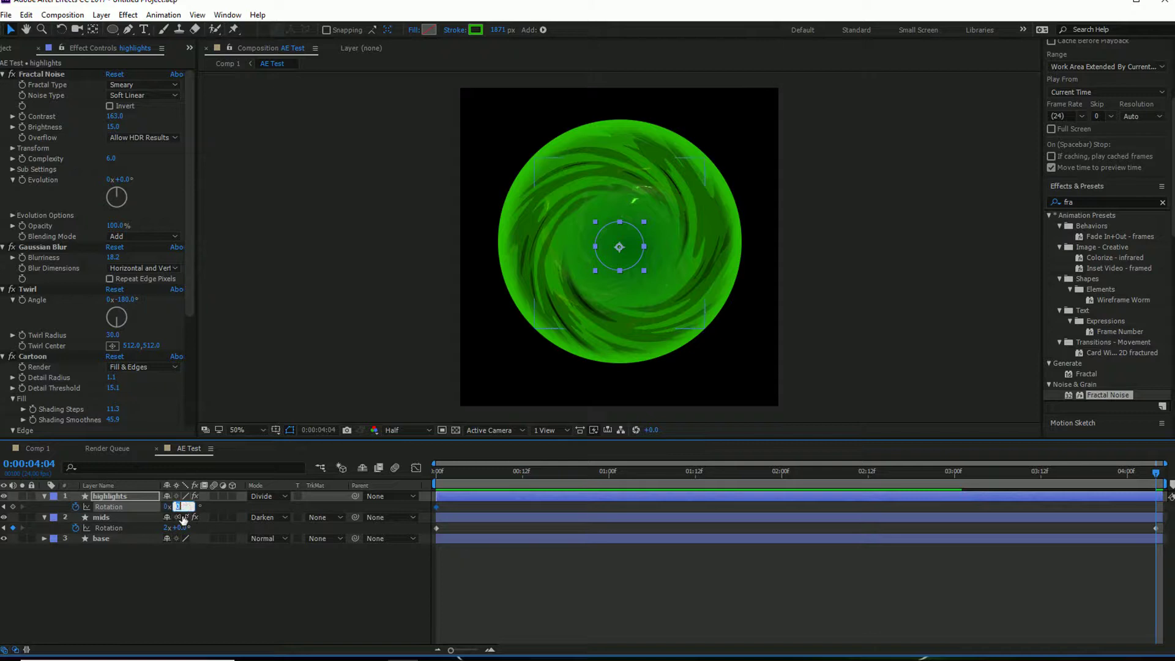
type("-2")
key("Return")
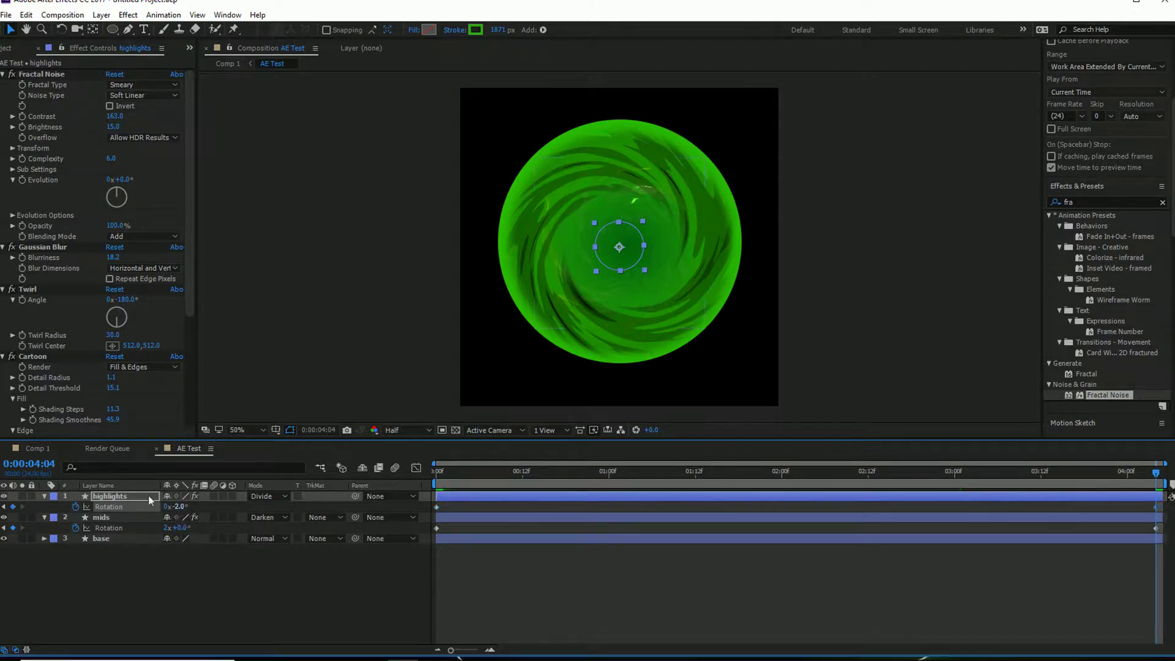
- Switch to Comp 1 and run a preview of the oval portal animation, then stop it
left_click(38, 450)
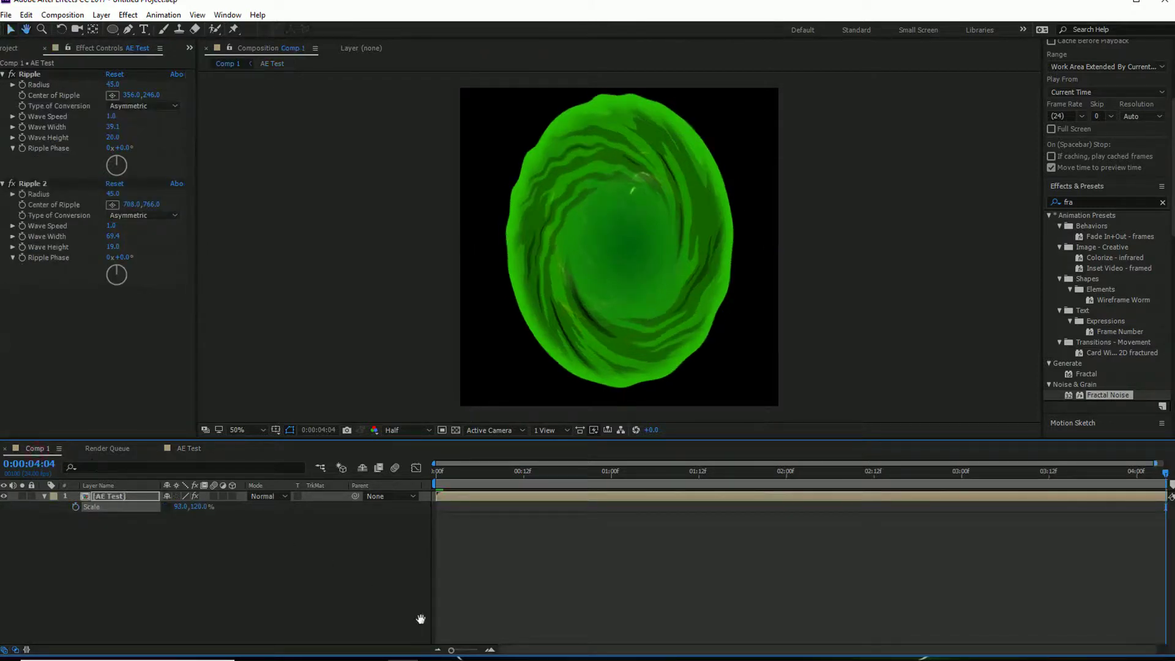
key("space")
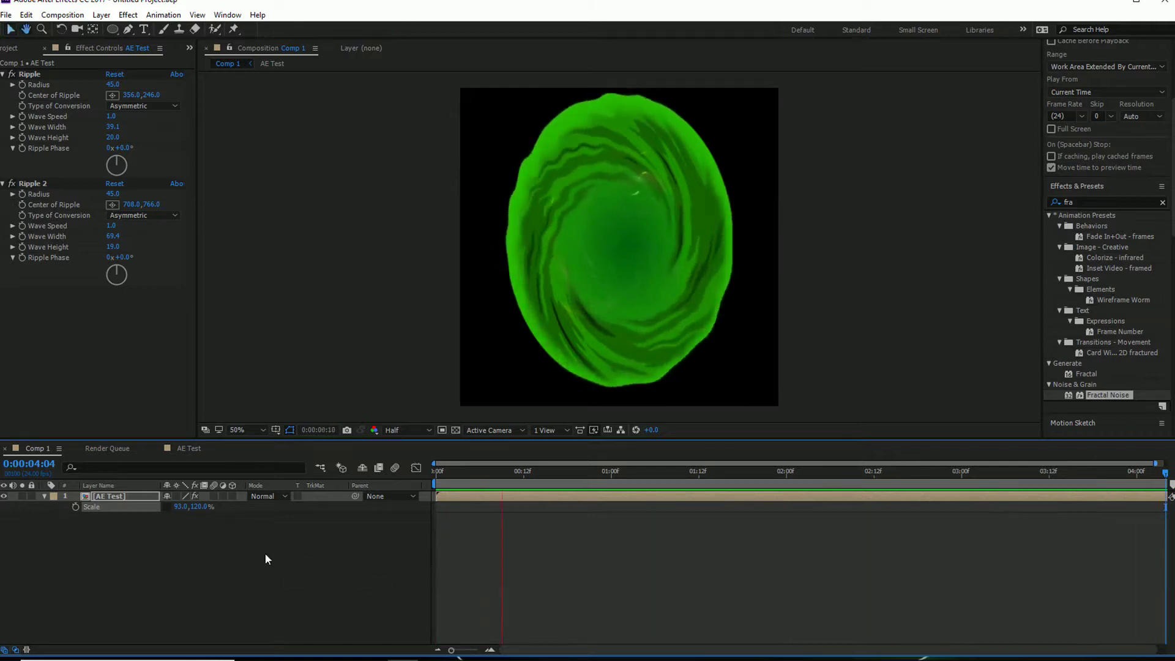
key("space")
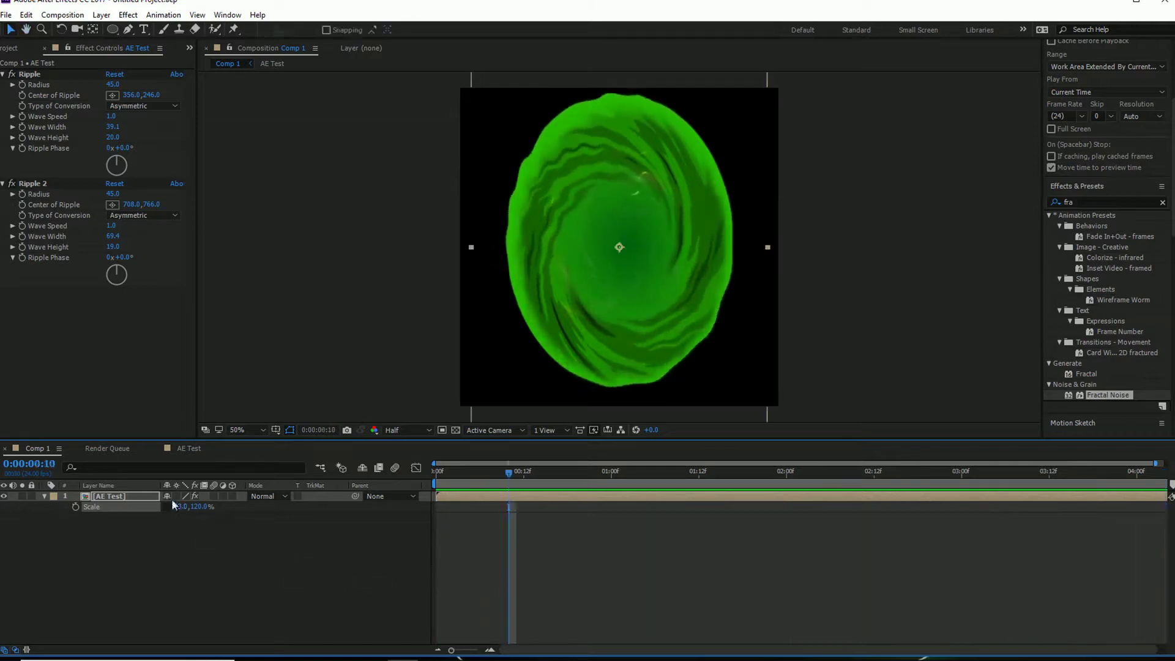
- Back in AE Test, try the highlights layer at 33% and 29% scale, then revert to 20%
left_click(176, 447)
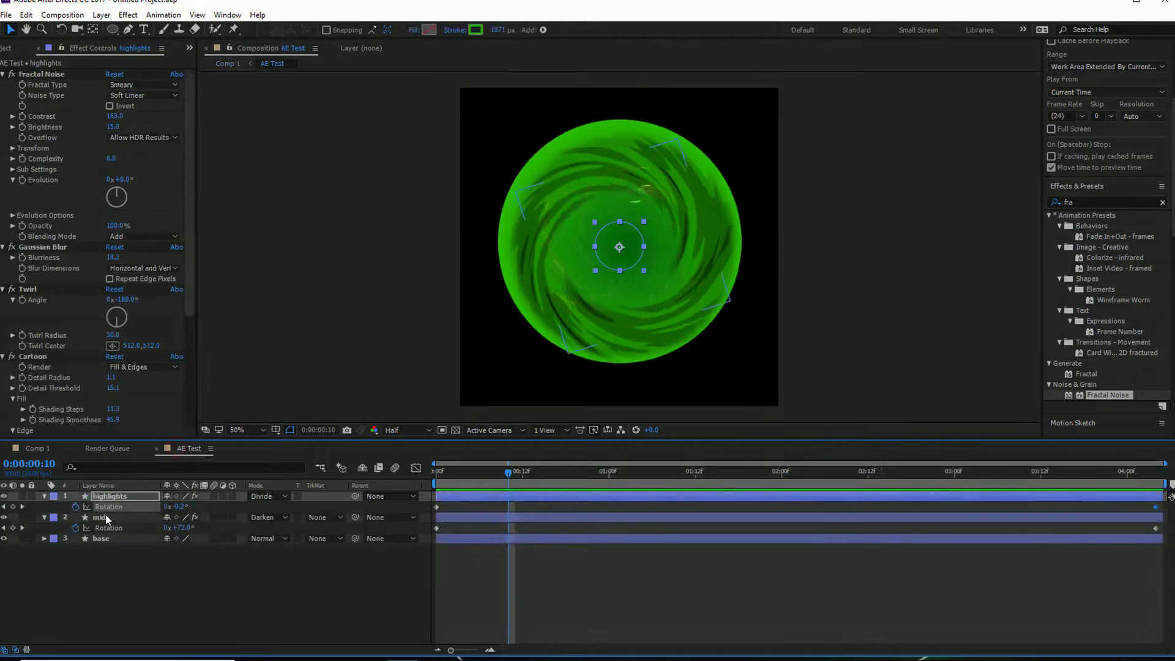
key("Return")
key("s")
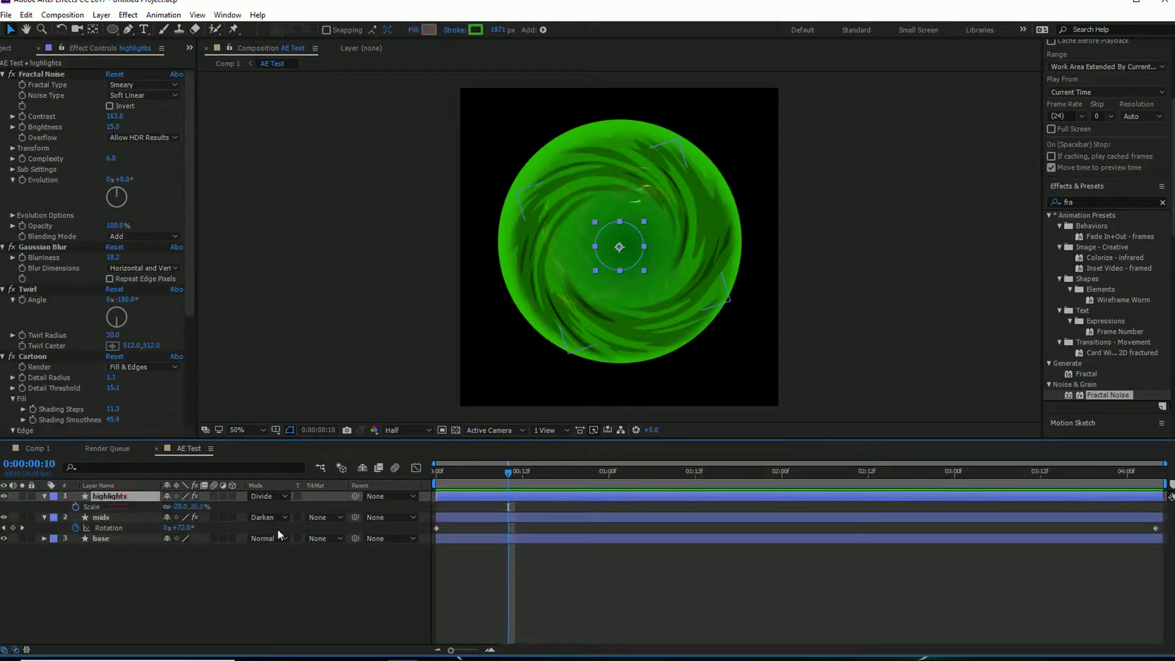
left_click_drag(196, 507, 203, 501)
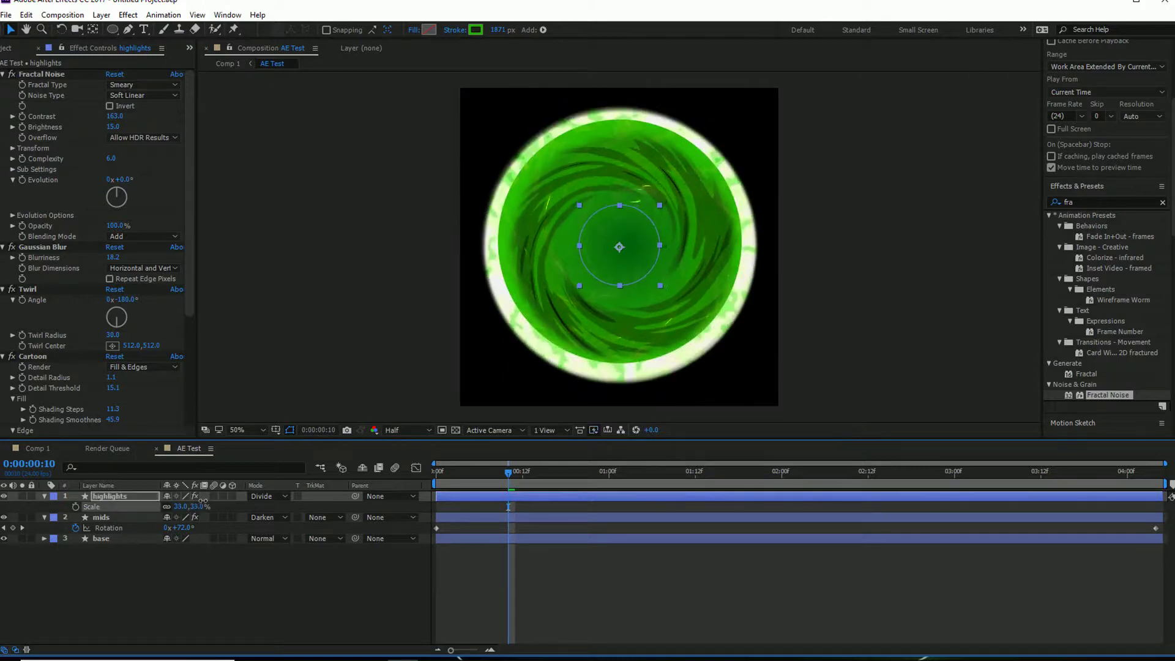
key("ctrl+z")
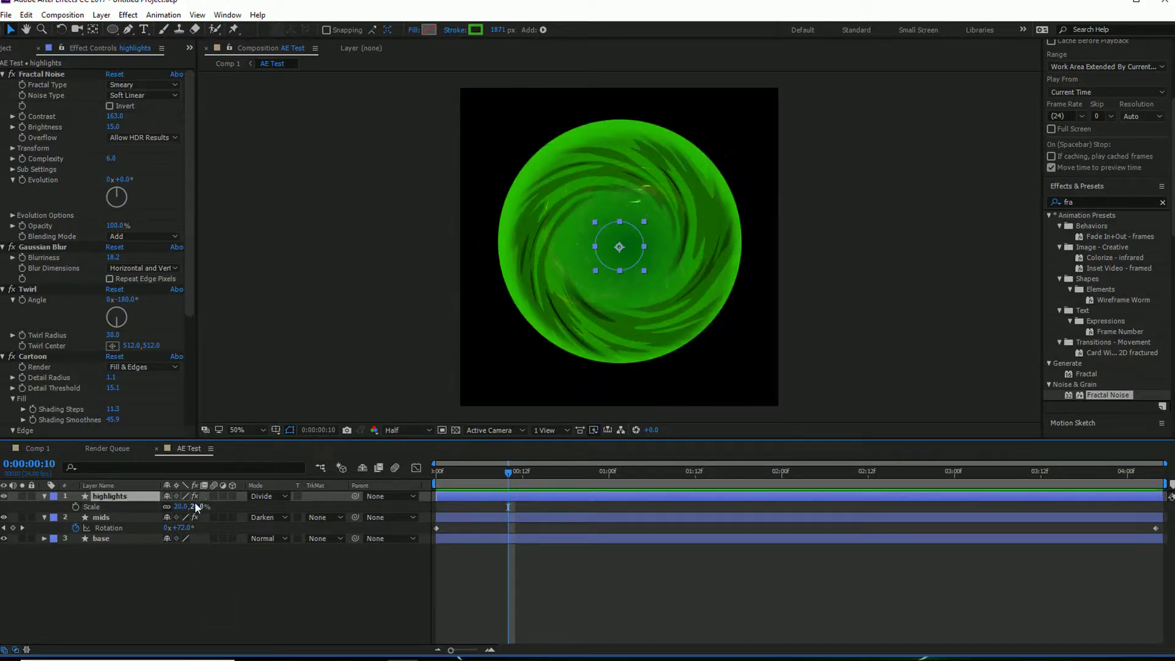
left_click_drag(196, 507, 200, 503)
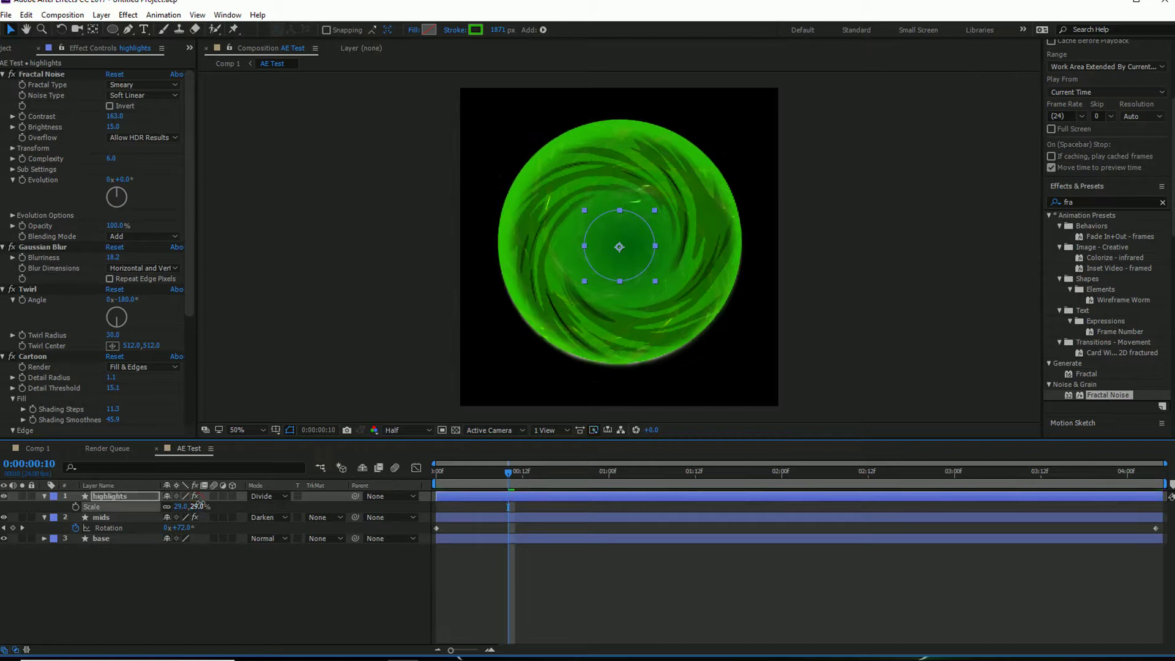
key("ctrl+z")
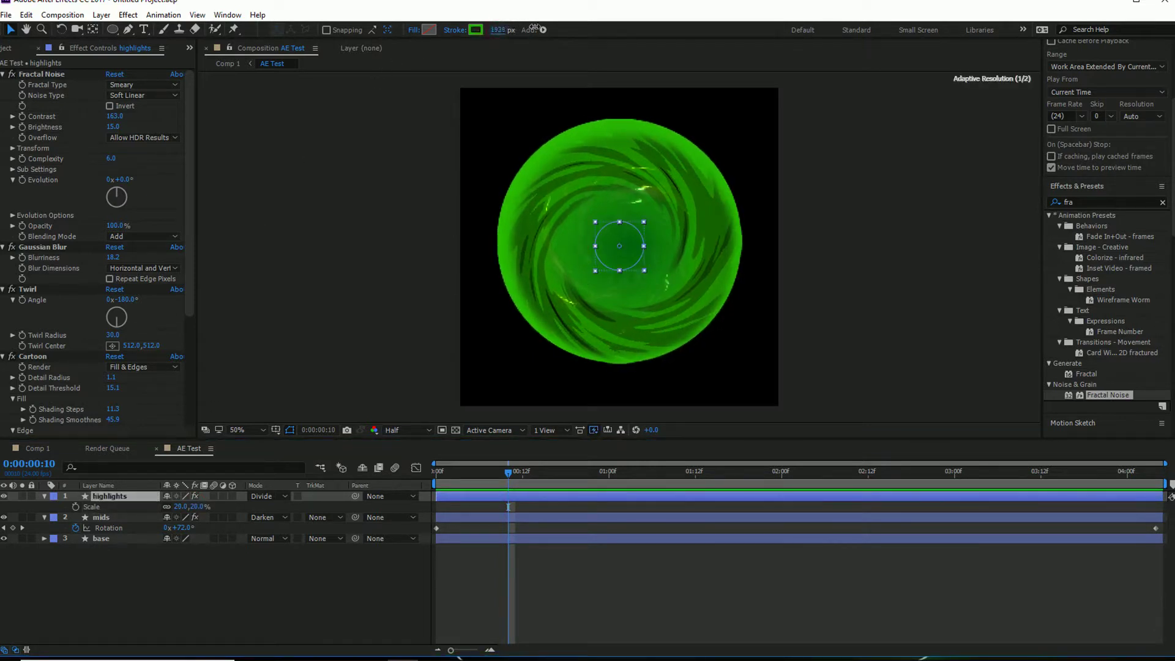
- Thicken the highlights circle's stroke, hiding mids and base to check the wider swirl
mouse_move(535, 27)
left_mouse_down()
mouse_move(575, 30)
mouse_move(477, 46)
left_mouse_up()
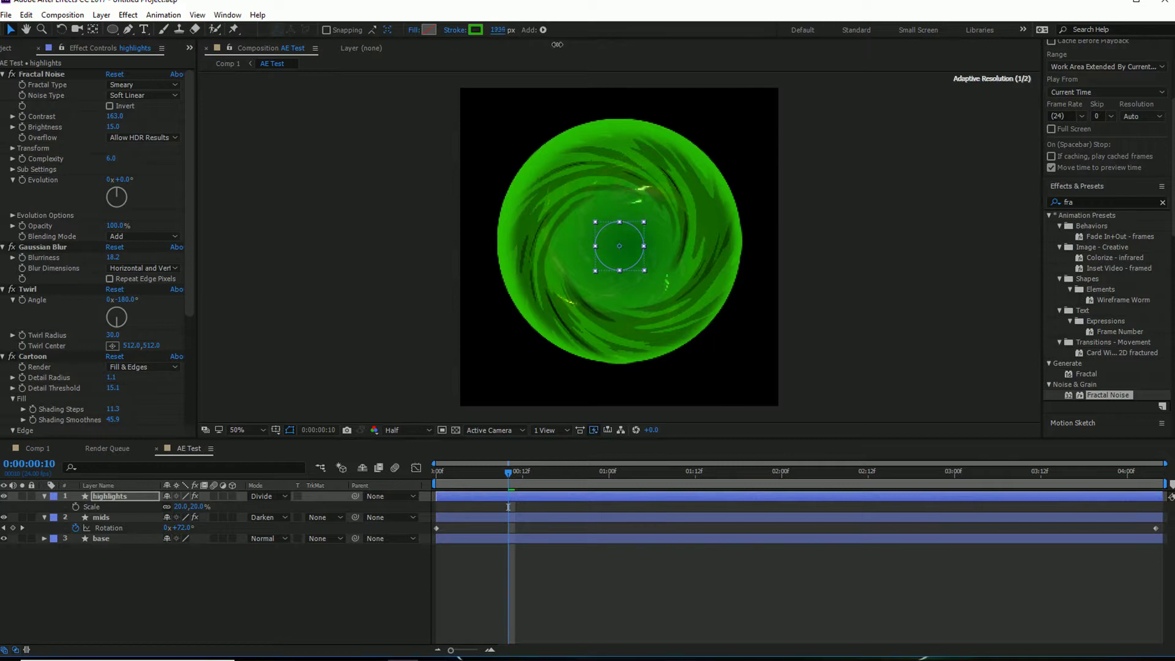
mouse_move(557, 44)
left_mouse_down()
mouse_move(640, 45)
mouse_move(619, 50)
left_mouse_up()
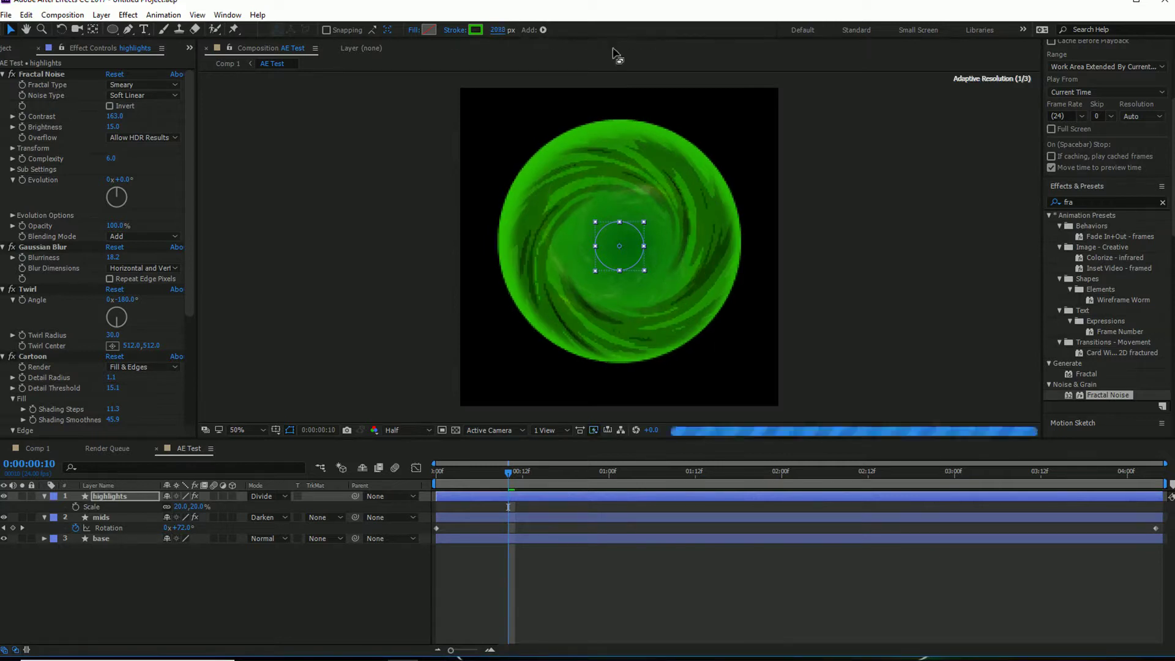
left_click(4, 517)
left_click(4, 538)
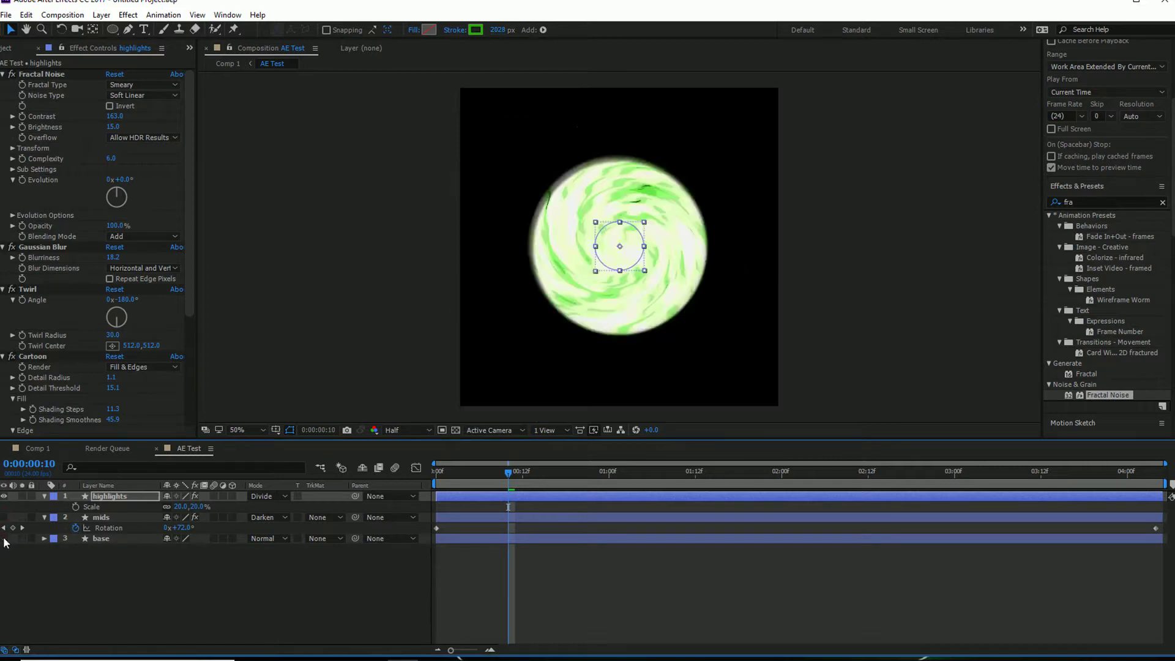
left_click_drag(501, 32, 658, 92)
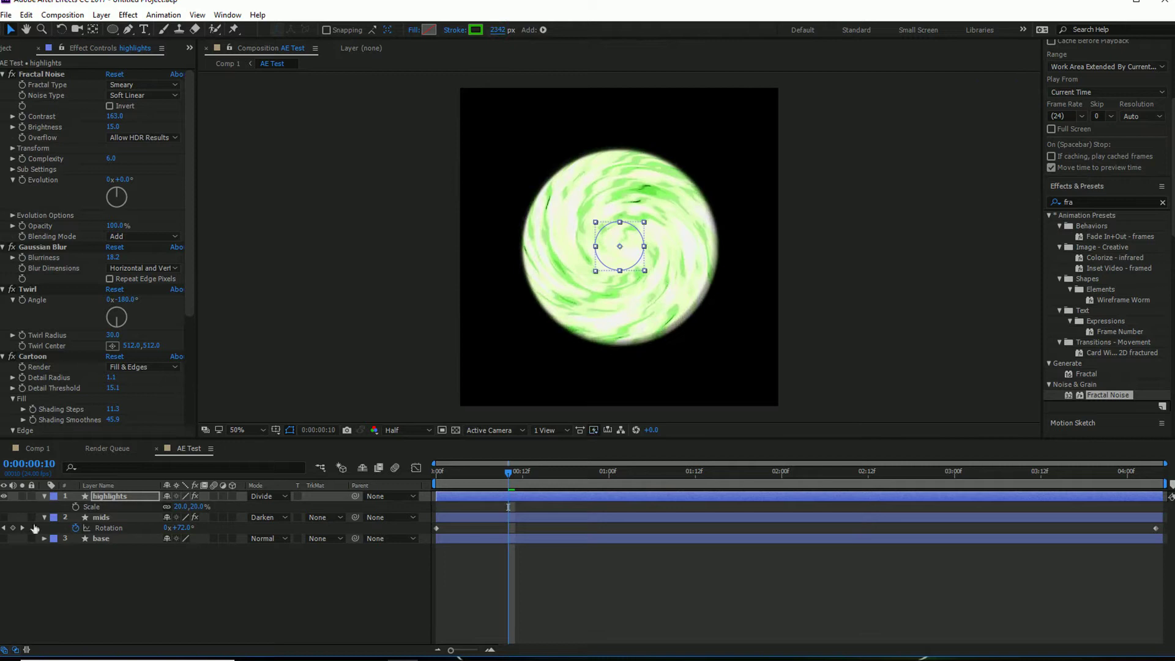
left_click(4, 517)
left_click(4, 538)
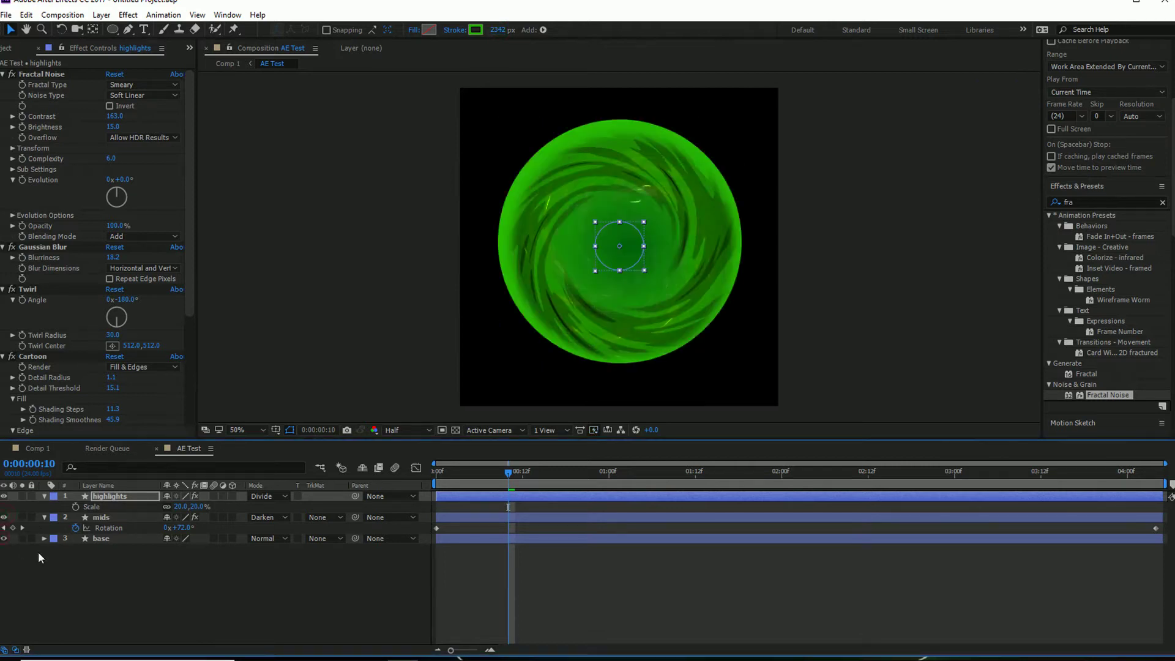
left_click(95, 517)
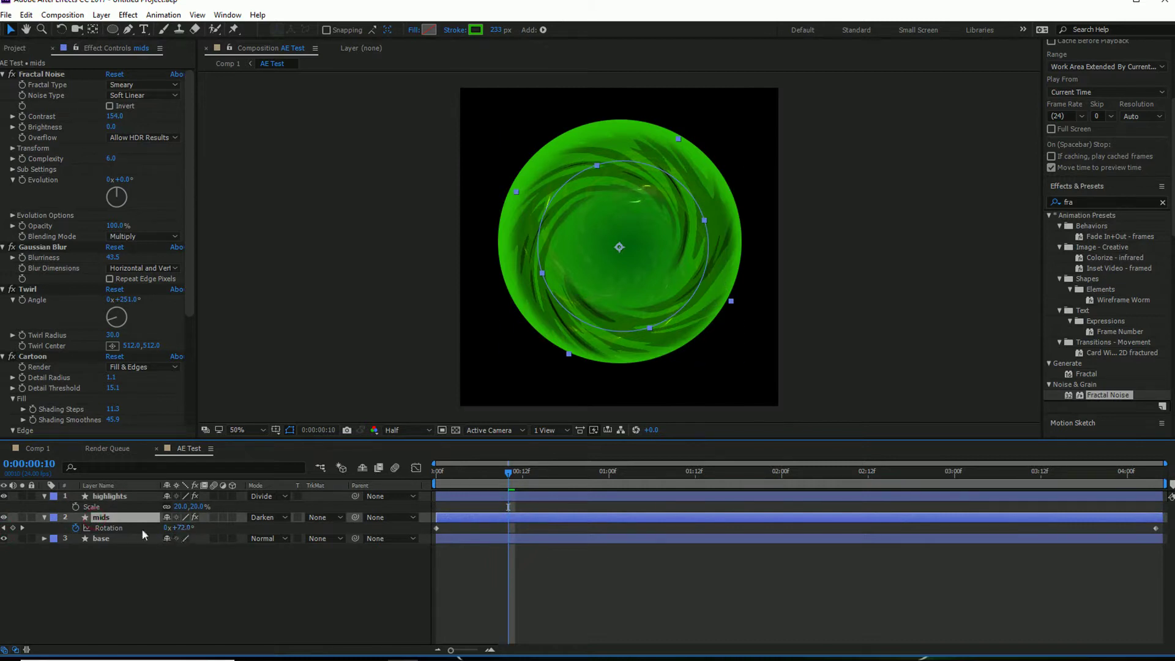
- Scale the mids layer up to 76% to cover the gaps, then return to Comp 1
key("s")
left_click_drag(201, 530, 197, 521)
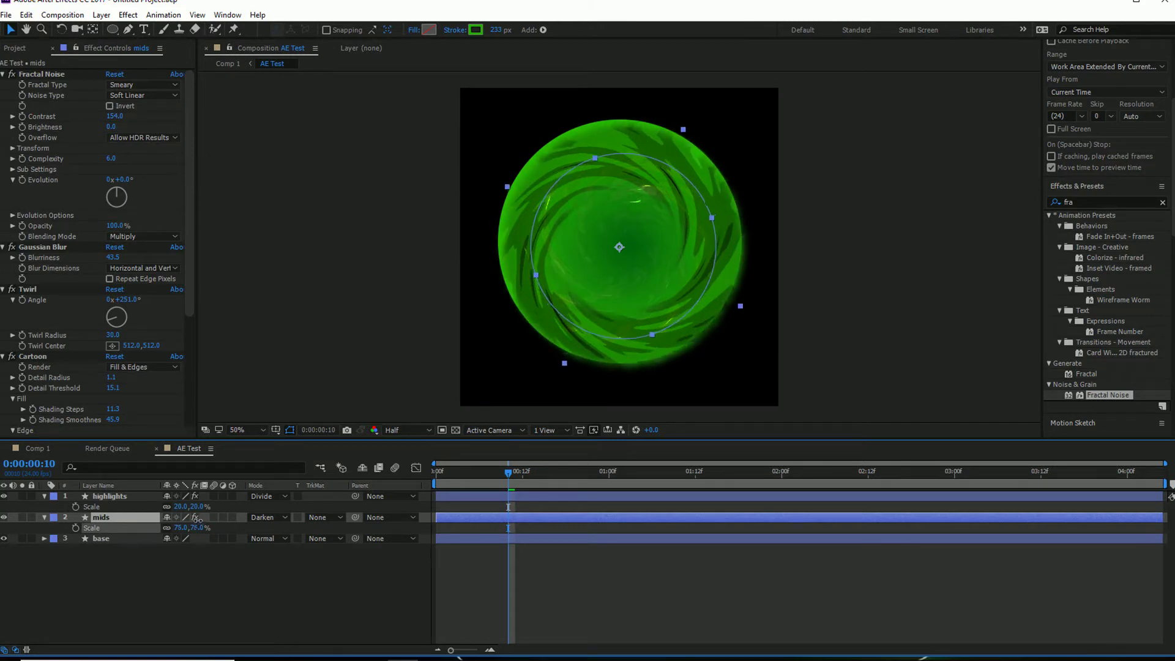
left_click(38, 449)
- Preview the oval portal animation in Comp 1
left_click(272, 574)
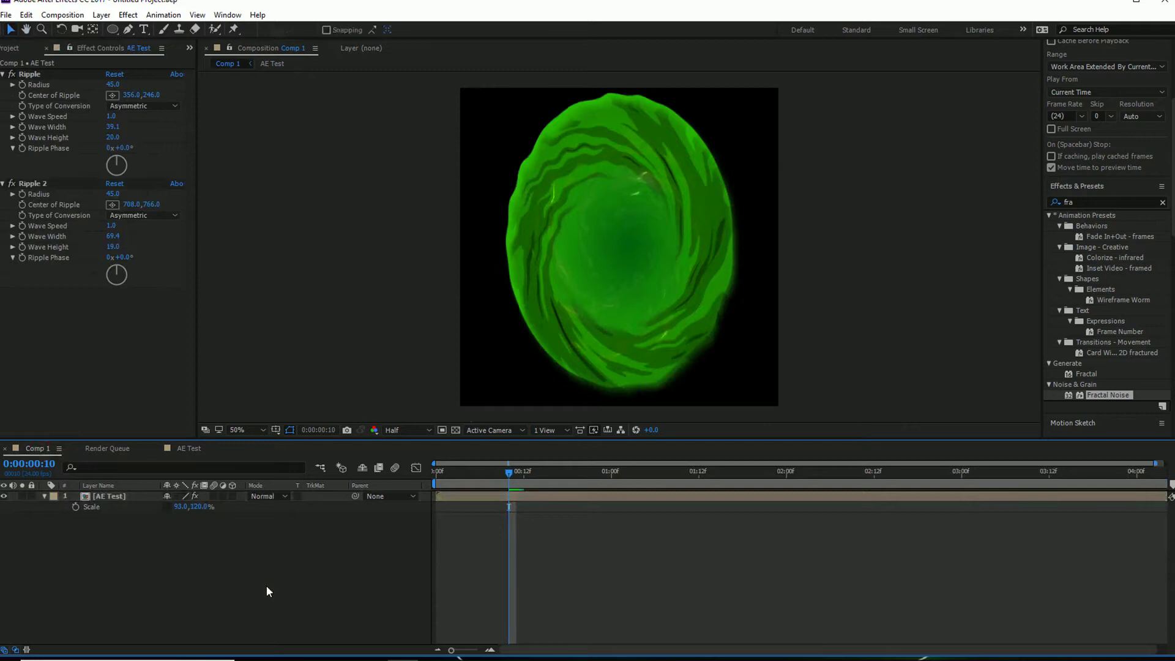
key("space")
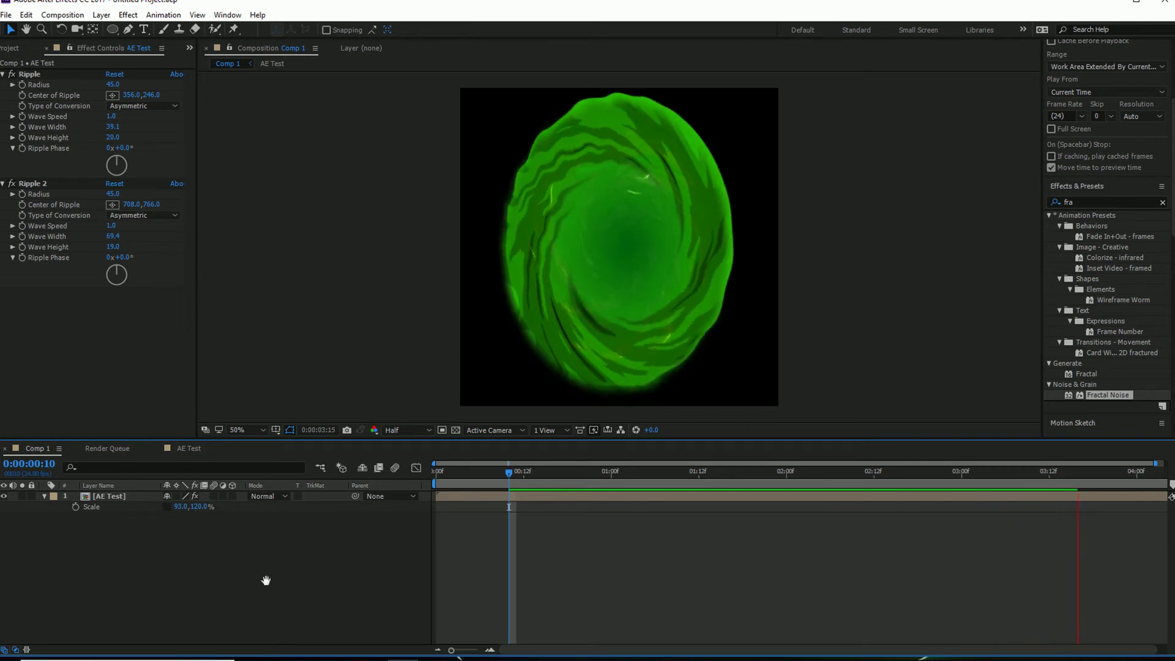
key("space")
left_click(106, 449)
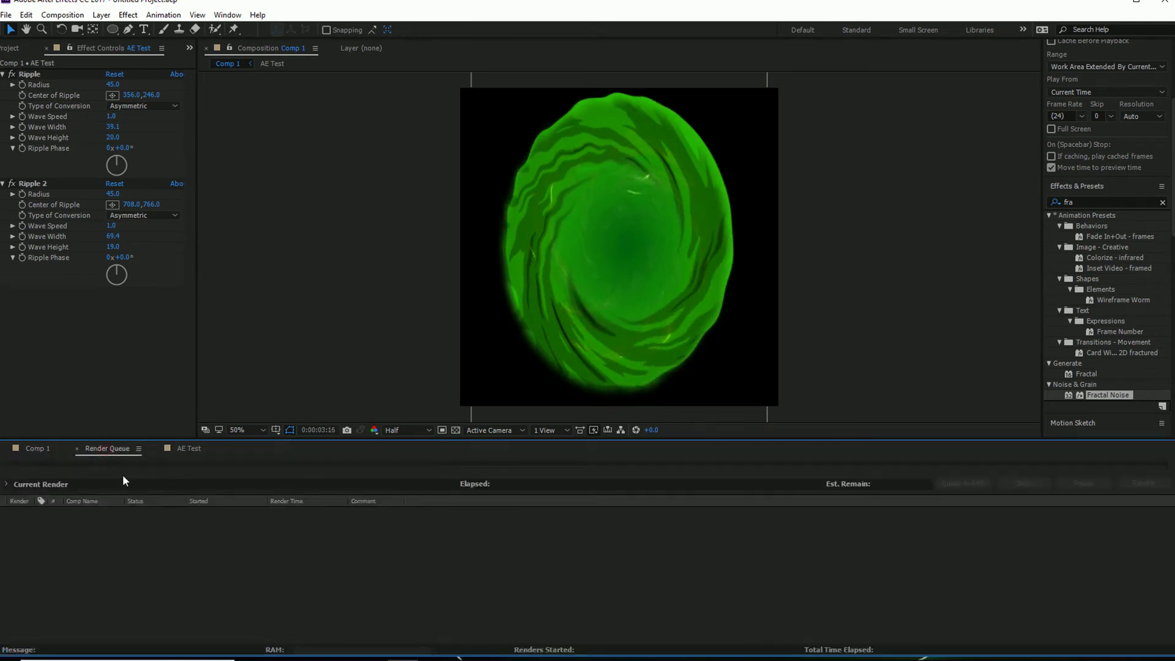
- In AE Test, enter 72% as the mids layer's scale, then return to Comp 1
left_click(189, 449)
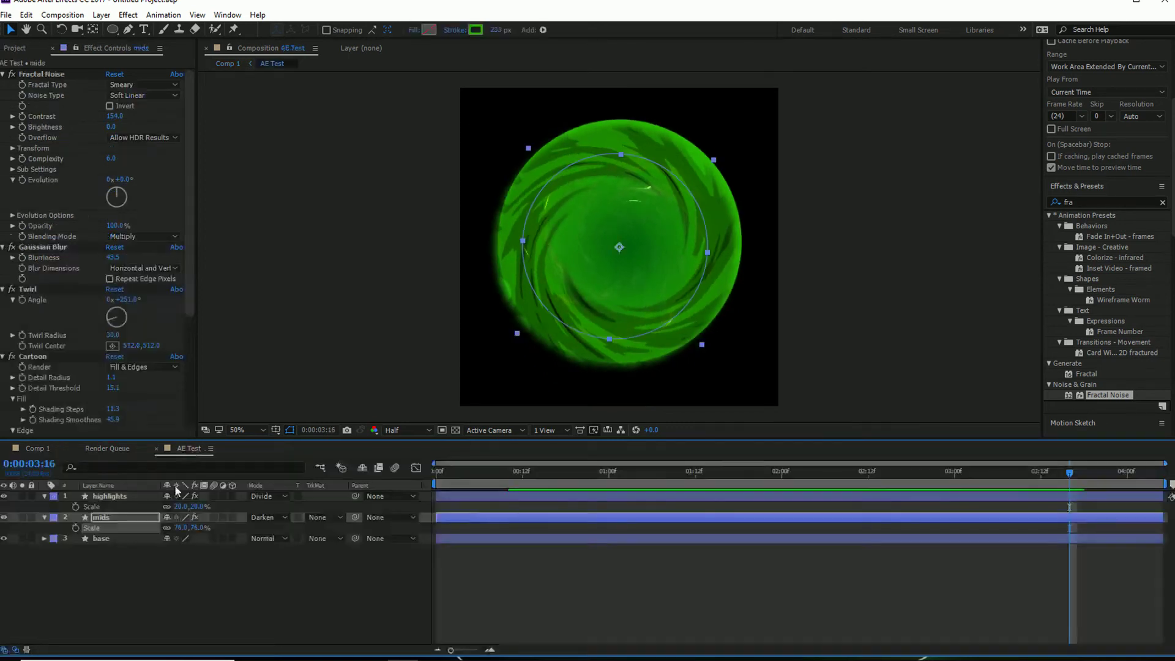
left_click(180, 530)
type("72")
key("Return")
left_click(192, 585)
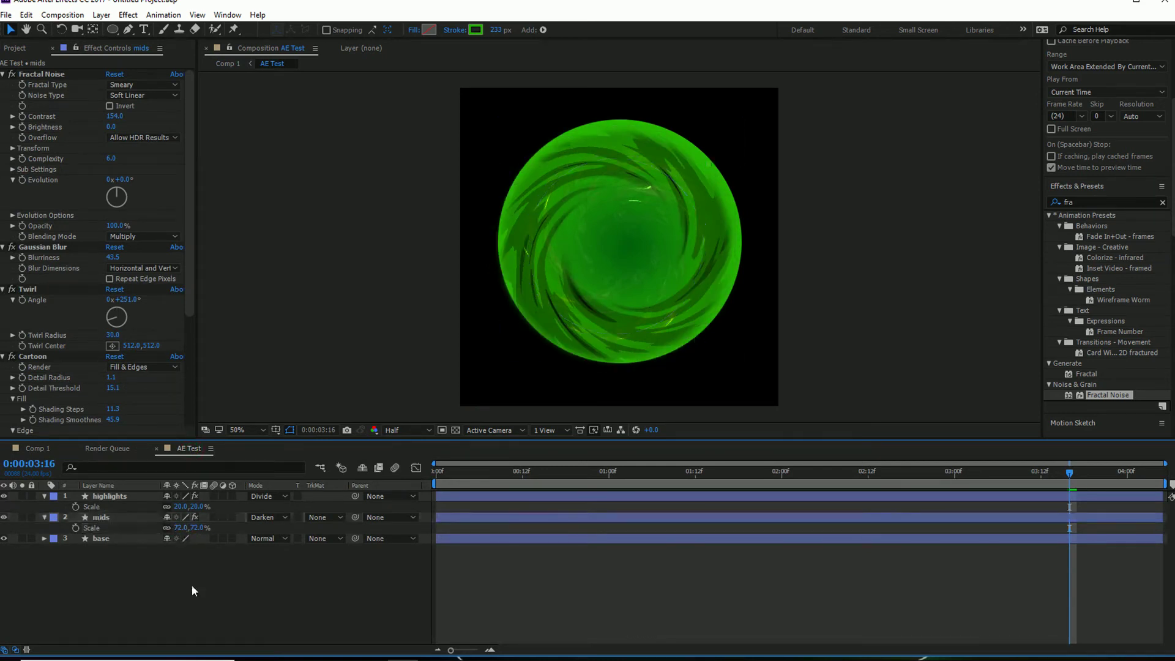
left_click(20, 449)
- Start a RAM preview of the tall green rippled oval portal in Comp 1
key("space")
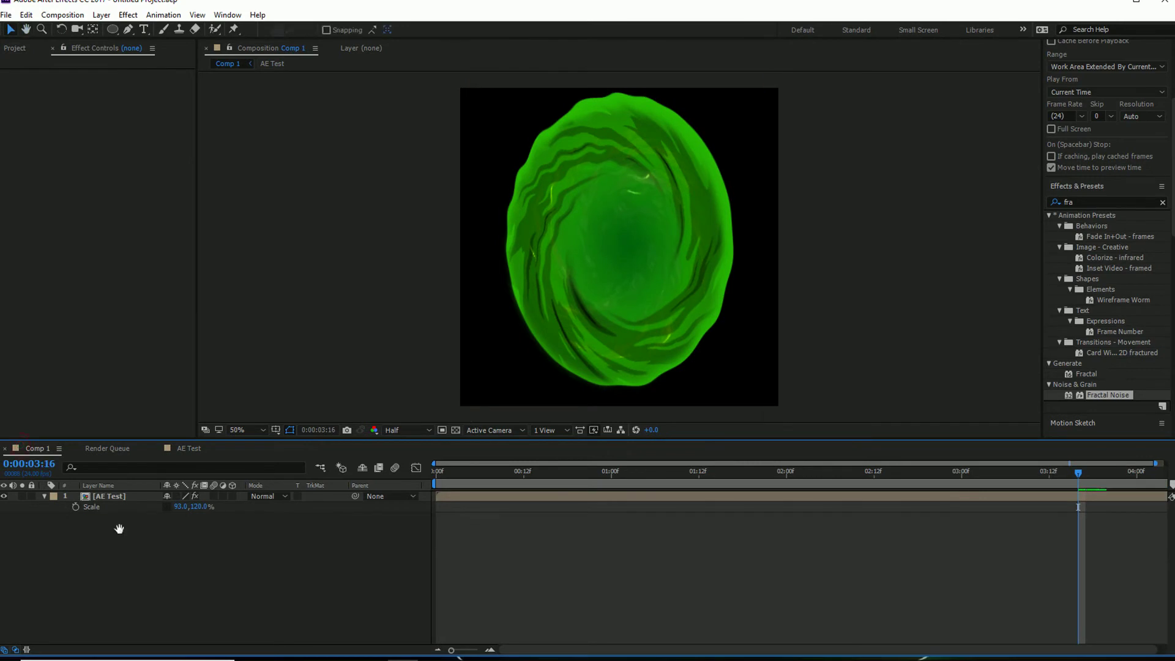